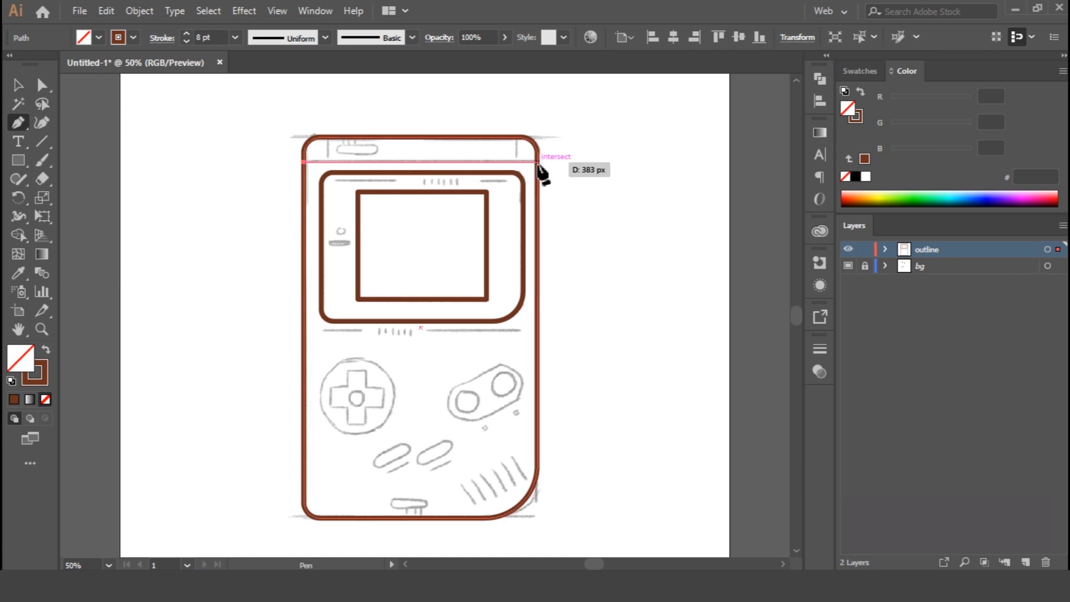
Finish the horizontal divider line across the console body near its upper edge, about 383 px long.
click(538, 163)
ctrl+click(580, 372)
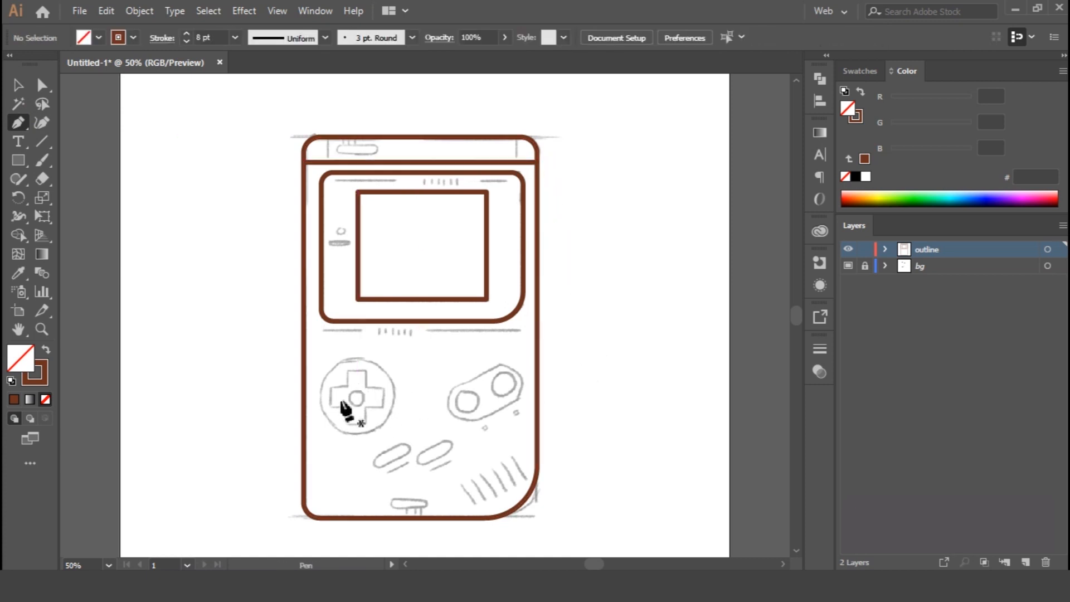
Trace the short and long horizontal lines below the screen frame with the Pen tool and nudge the short one slightly right.
click(321, 331)
shift+click(359, 331)
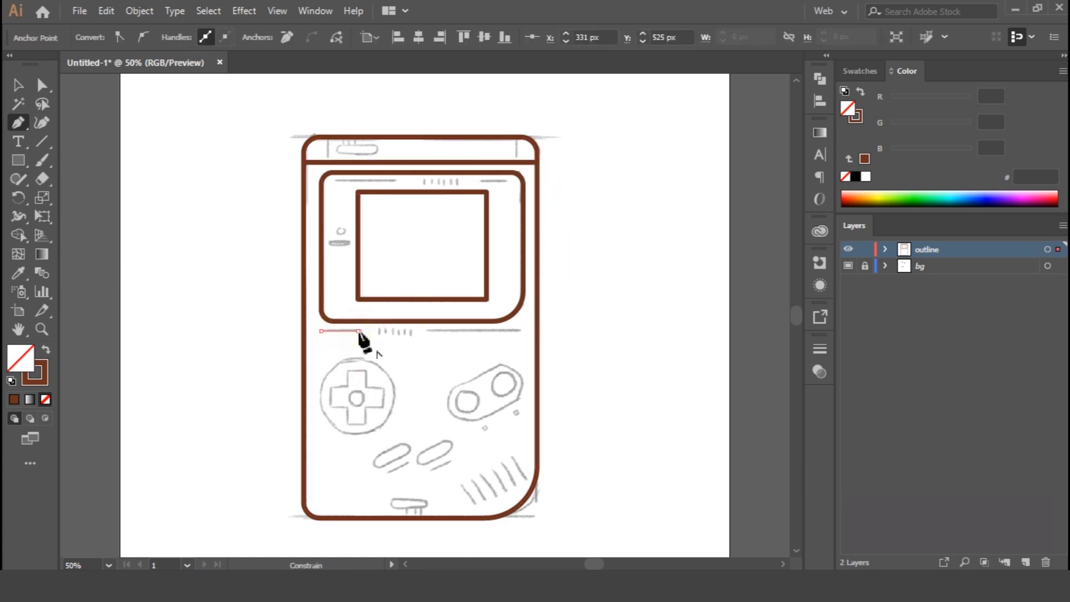
ctrl+click(435, 344)
click(424, 331)
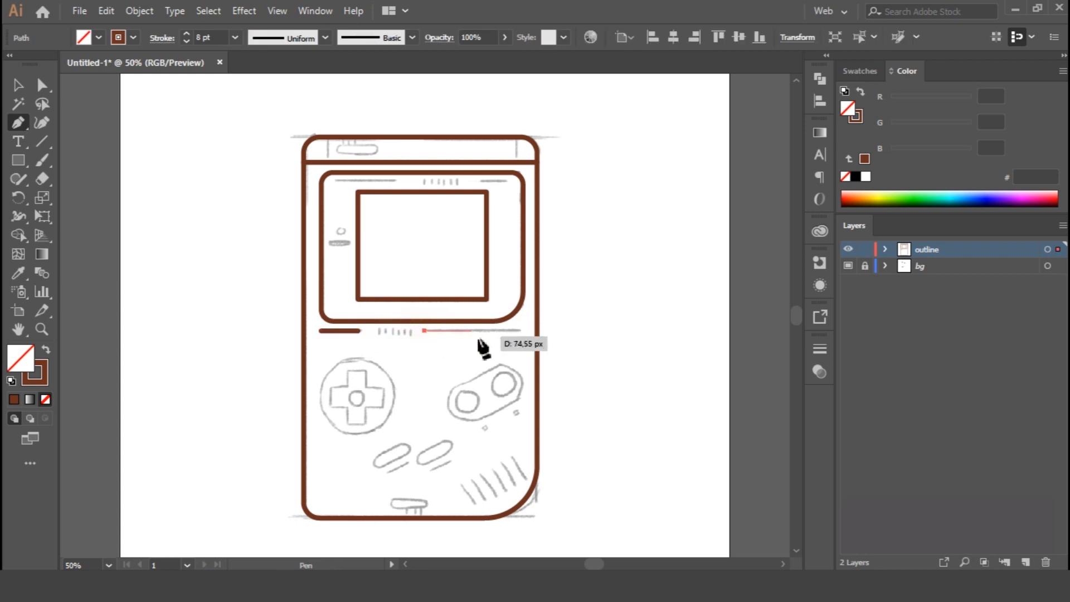
shift+click(525, 331)
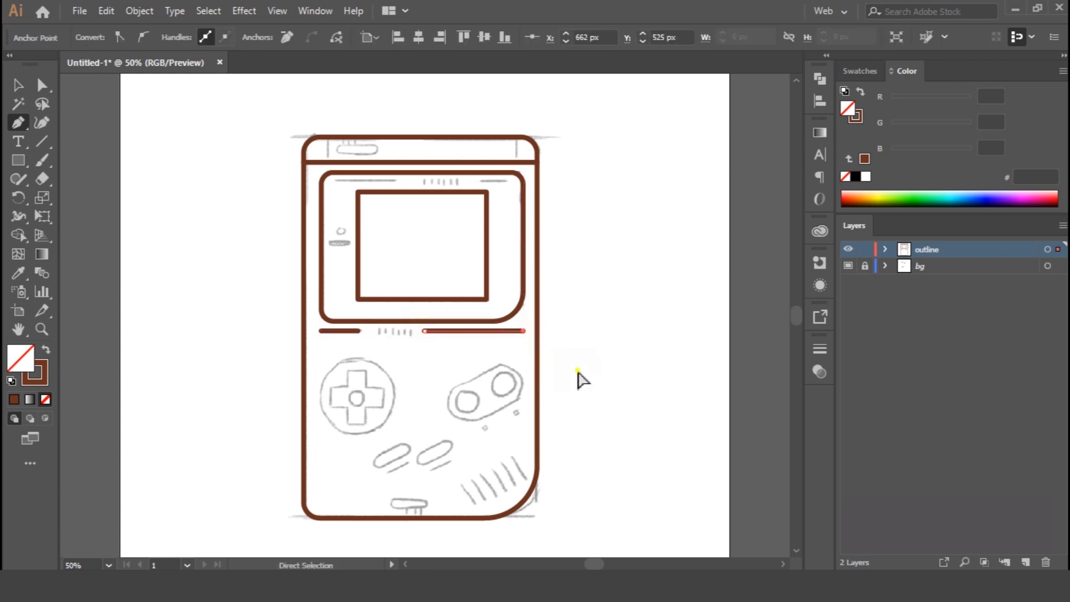
ctrl+click(578, 377)
click(18, 85)
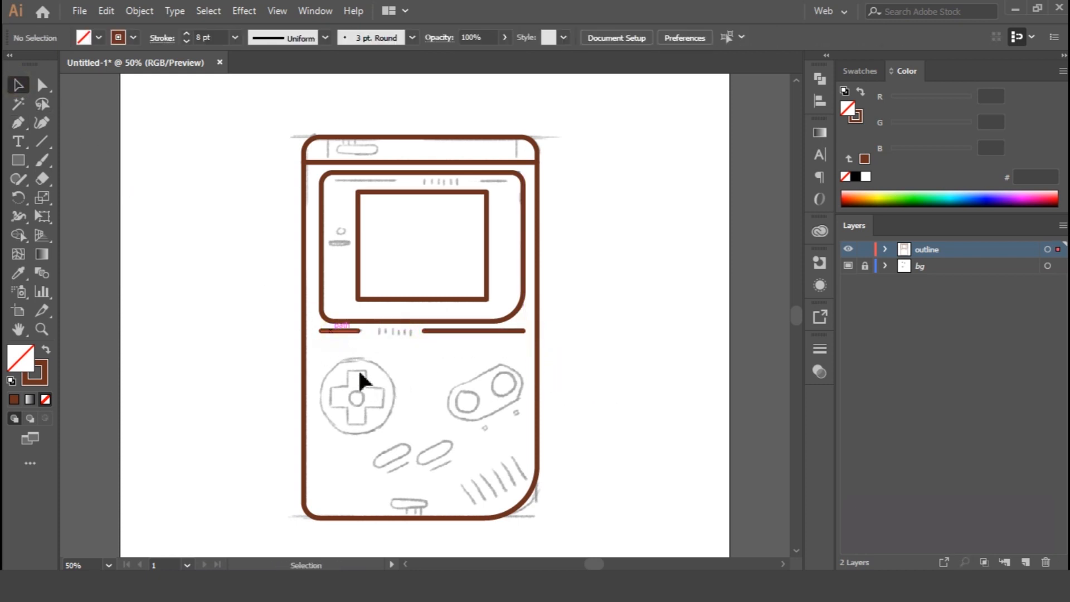
drag(365, 331, 368, 332)
Trace the two horizontal lines above the screen, inside the rounded frame, with the Pen tool.
click(21, 124)
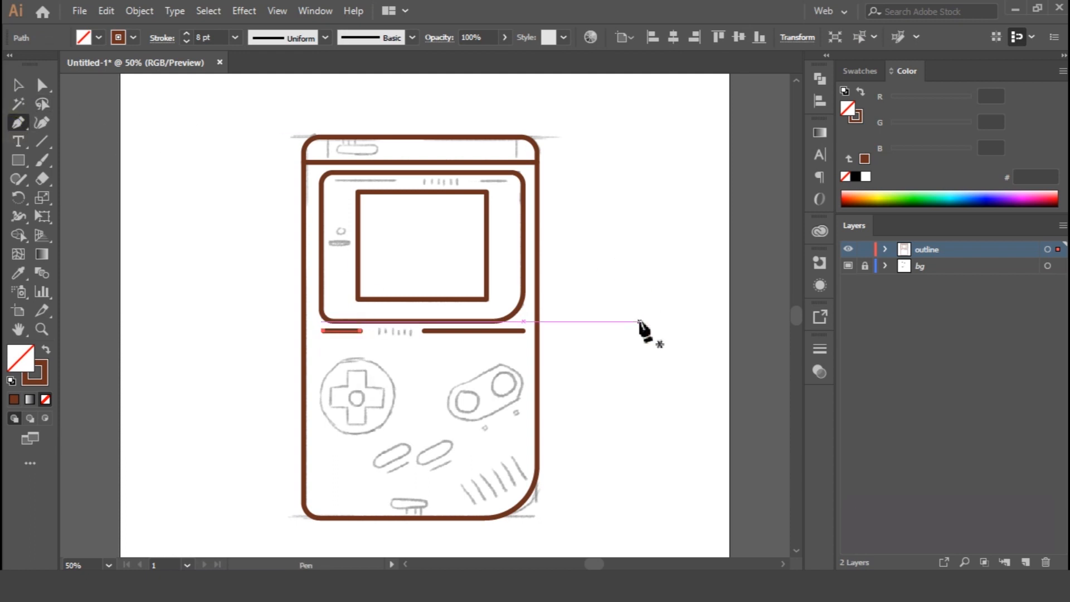
key(ctrl+plus)
key(ctrl+plus)
drag(600, 250, 422, 446)
click(233, 206)
click(355, 207)
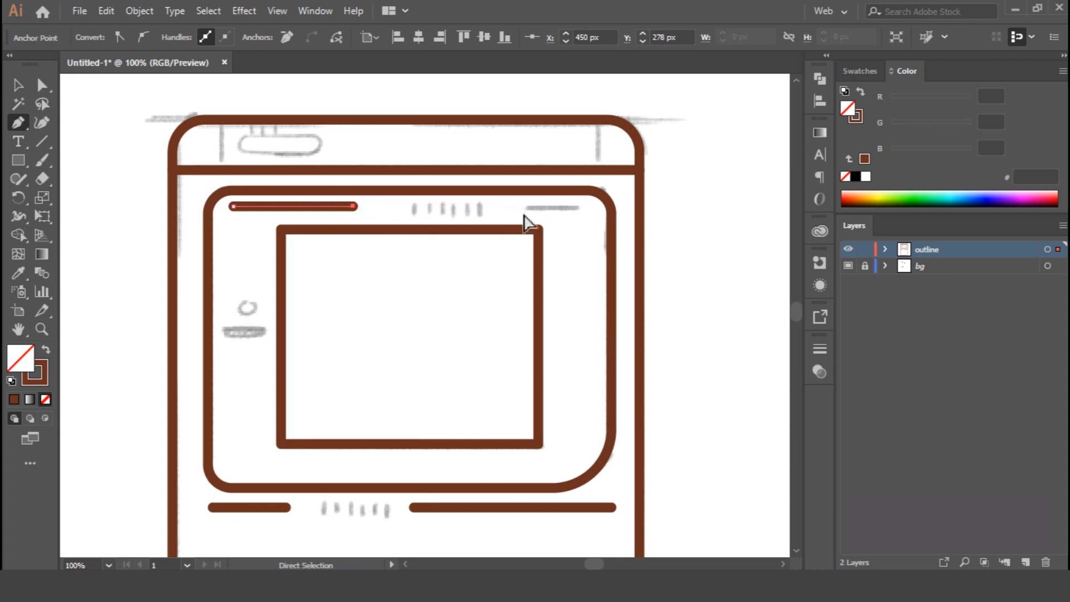
ctrl+click(533, 214)
click(525, 206)
click(576, 207)
ctrl+click(394, 203)
Draw two vertical lines in the console's upper band, joining the outer edge to the divider over the sketch marks.
click(219, 119)
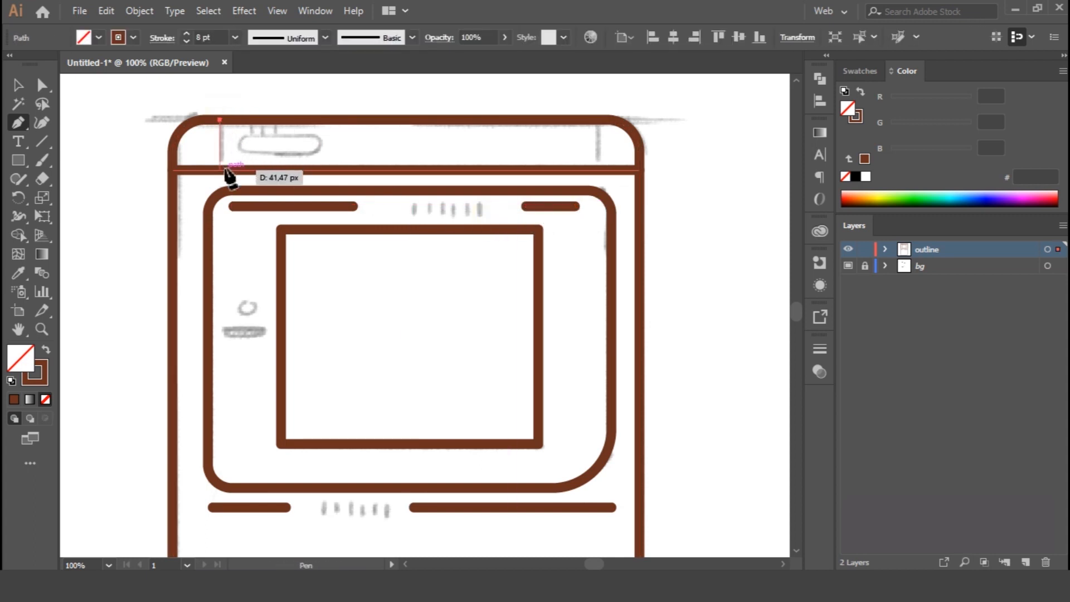
click(222, 169)
ctrl+click(421, 147)
click(596, 119)
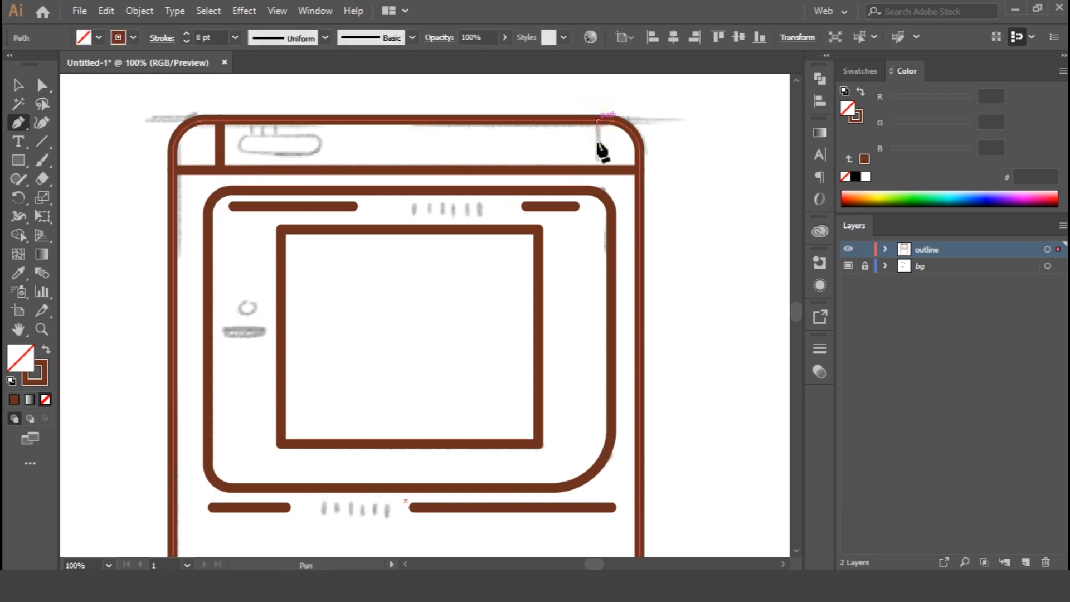
click(597, 169)
ctrl+click(430, 160)
Draw a rectangle over the sketched slot in the upper band, fully round its corners and set its stroke to 6 pt.
click(18, 160)
drag(238, 135, 321, 158)
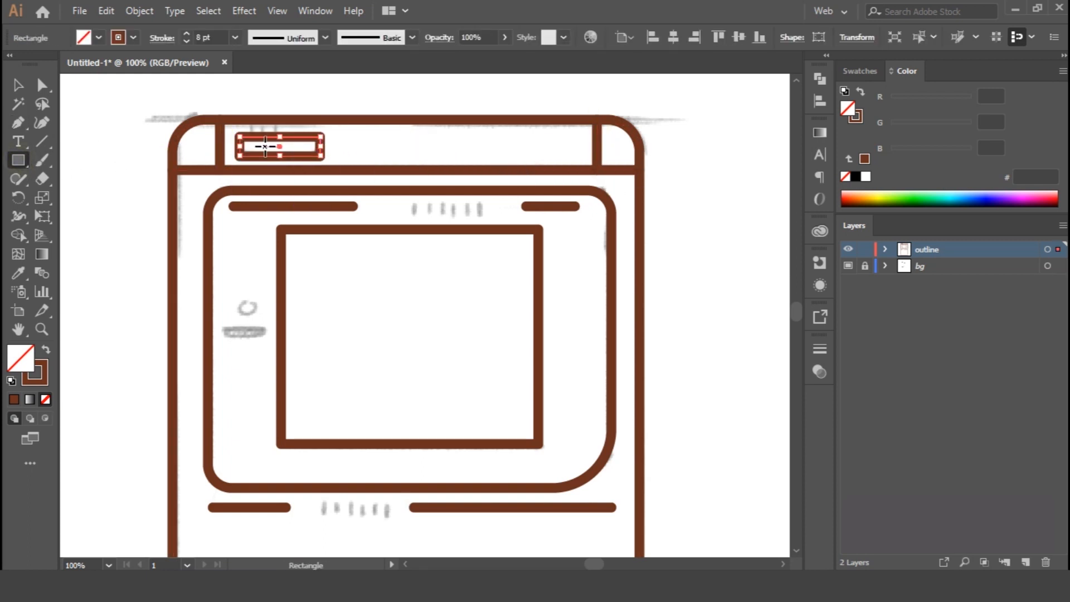
click(20, 85)
click(347, 147)
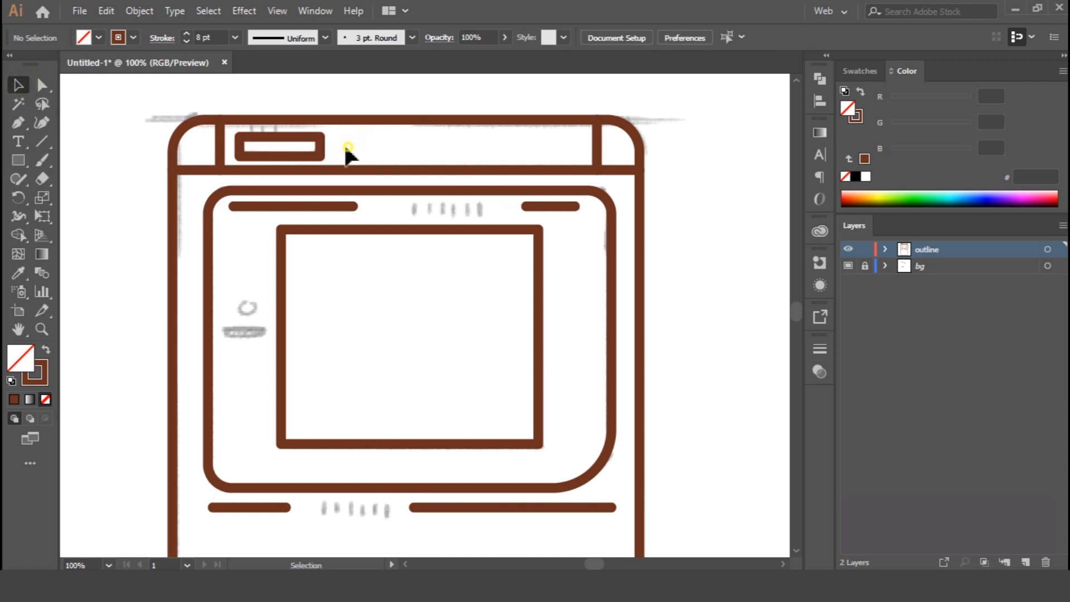
click(290, 152)
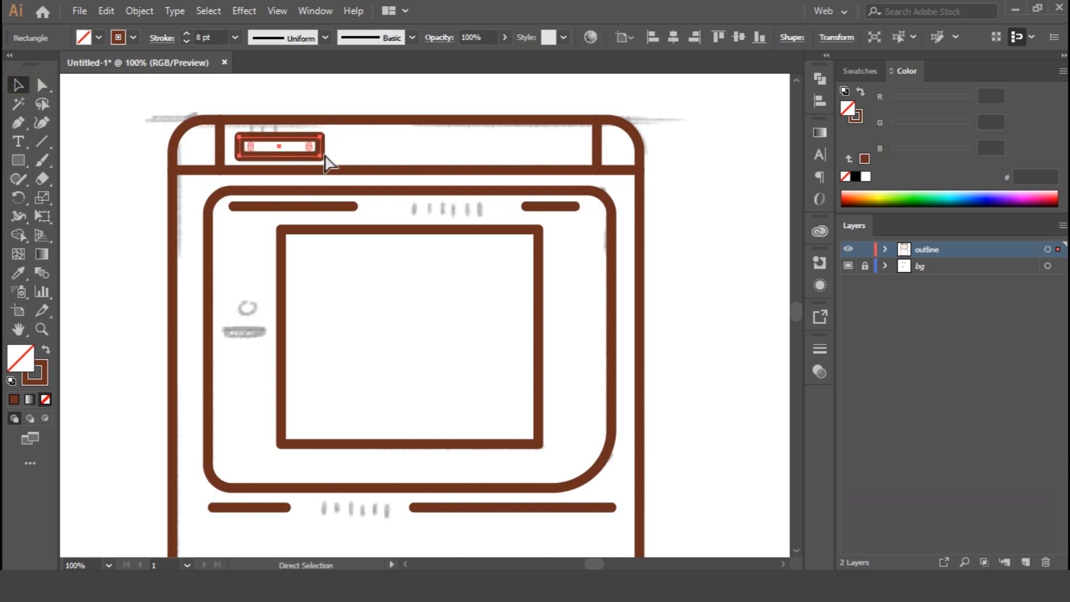
key(ctrl+equal)
key(ctrl+equal)
drag(357, 307, 402, 334)
click(187, 41)
click(188, 41)
Set the stroke of both horizontal lines above the screen to 6 pt.
scroll(536, 354, down, 3)
scroll(536, 354, right, 5)
click(363, 359)
shift+click(750, 359)
click(186, 40)
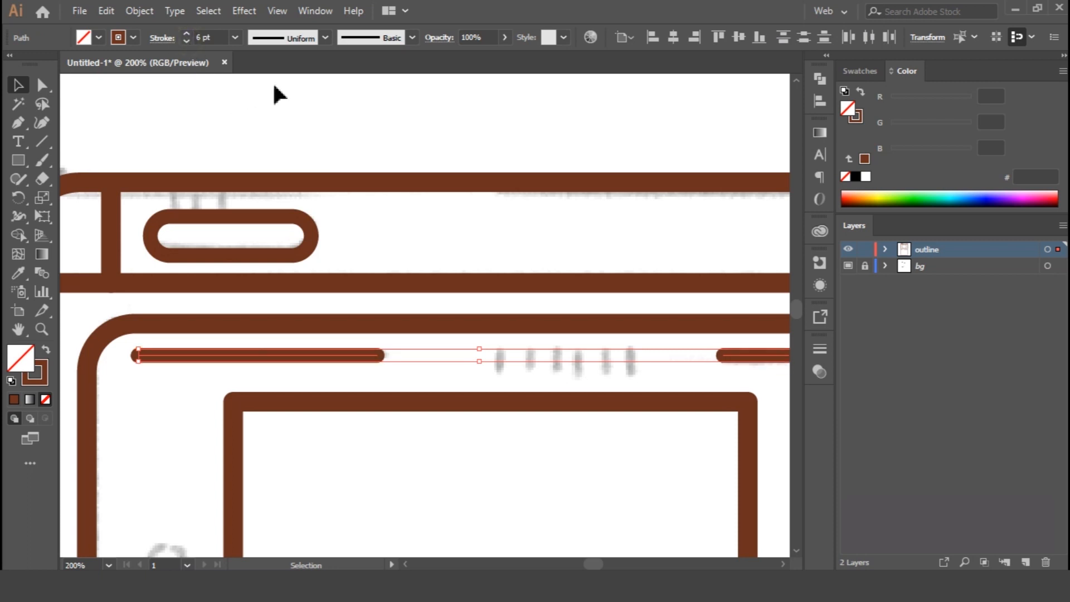
click(284, 101)
key(ctrl+minus)
key(ctrl+minus)
drag(526, 392, 461, 209)
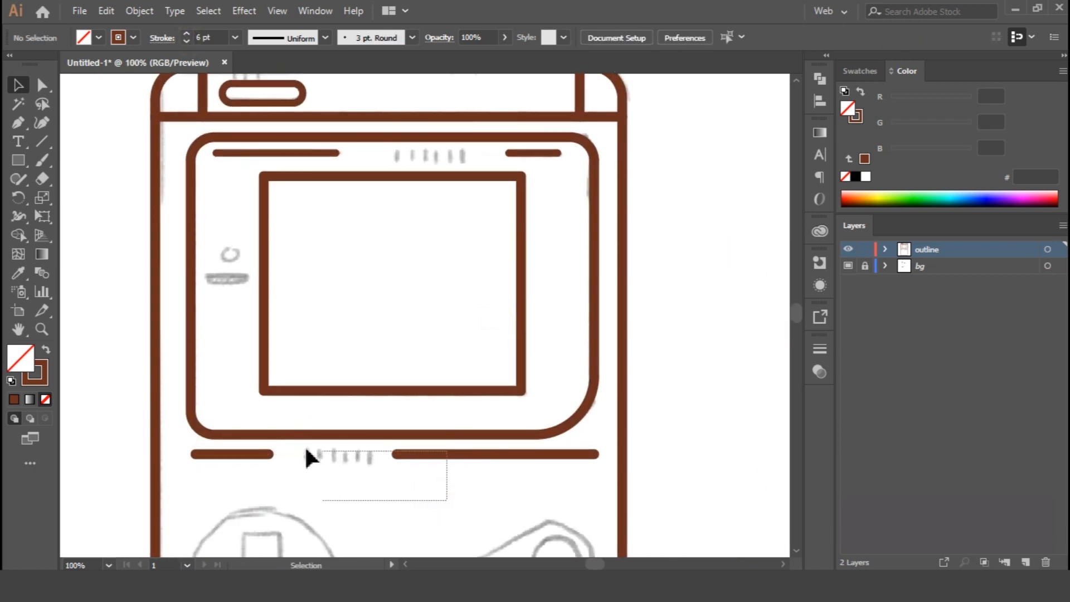
drag(202, 454, 203, 453)
click(187, 41)
click(186, 41)
key(ctrl+z)
key(ctrl+z)
click(755, 339)
Set the stroke of both horizontal lines below the screen frame to 6 pt.
click(562, 455)
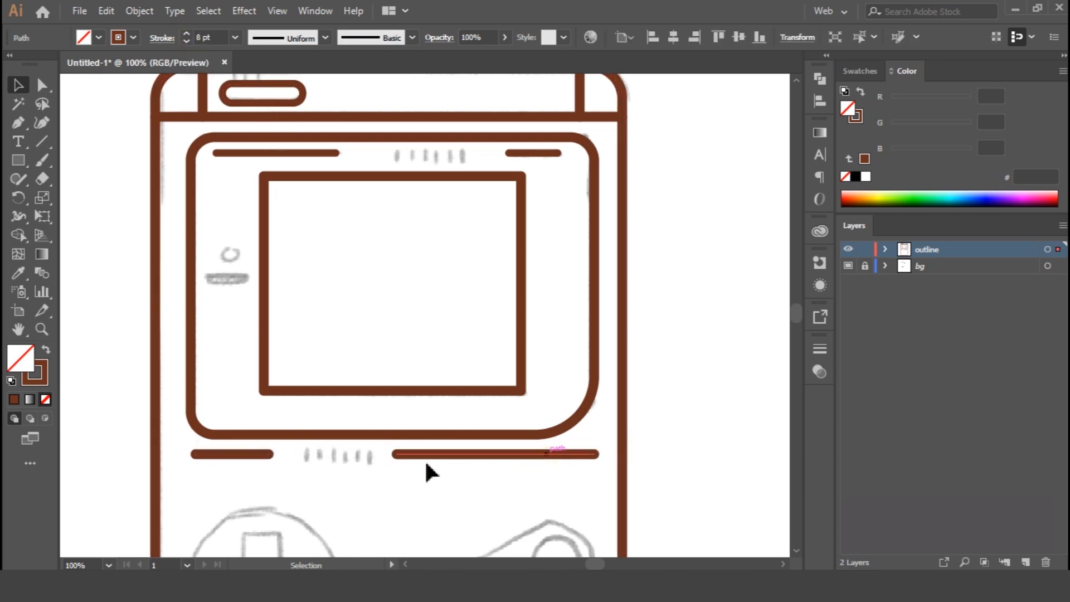
shift+click(242, 455)
click(184, 41)
click(185, 41)
click(565, 246)
Draw a short vertical line joining the upper slot to the console's edge and duplicate it rightward into a row of three.
drag(363, 245, 428, 309)
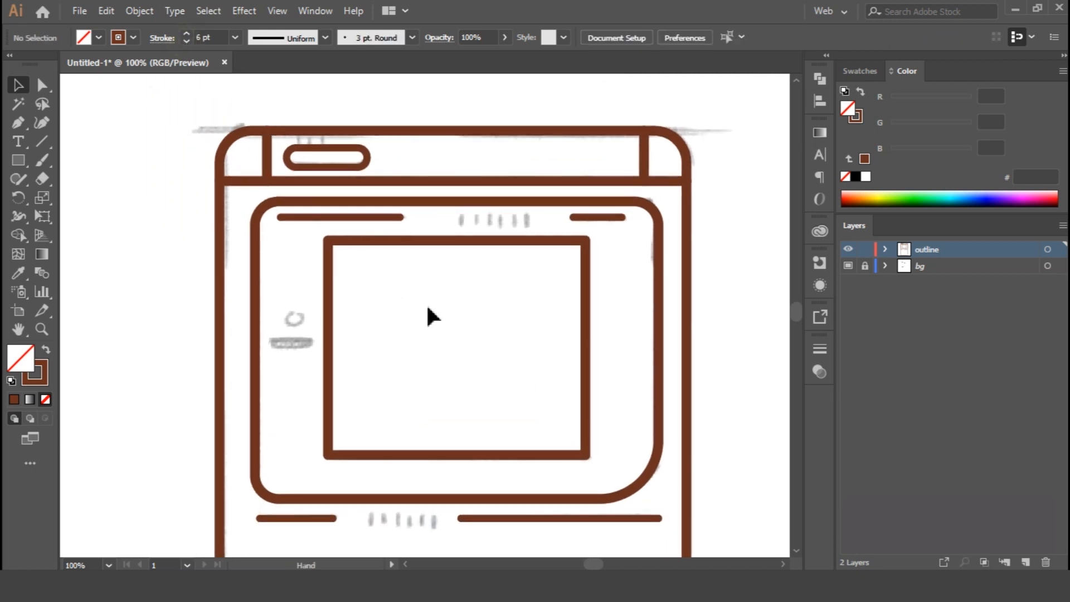
scroll(428, 310, up, 2)
drag(385, 123, 460, 353)
click(20, 123)
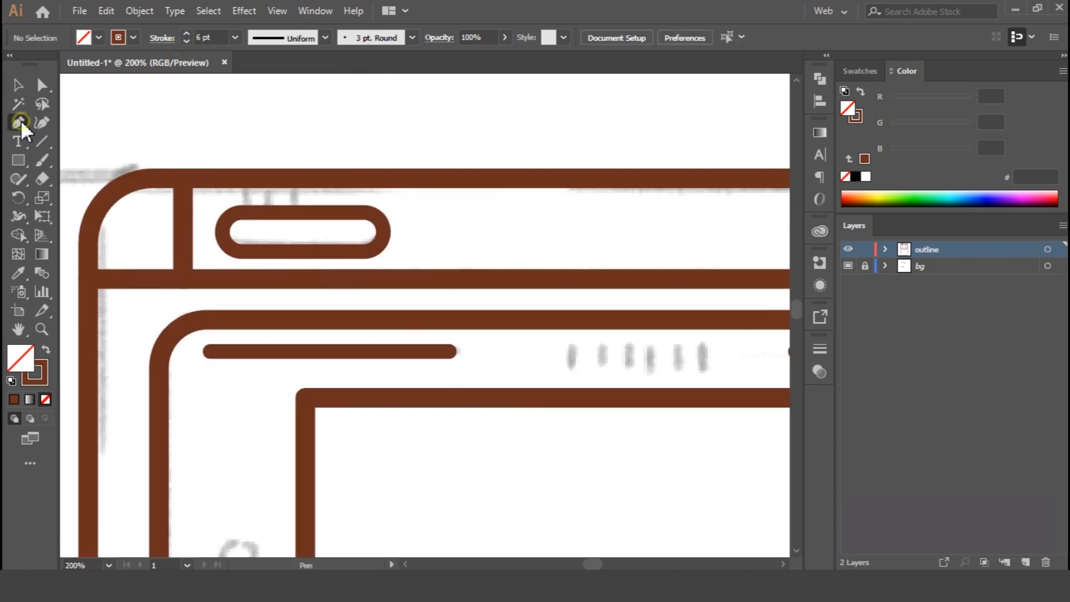
click(248, 179)
click(247, 211)
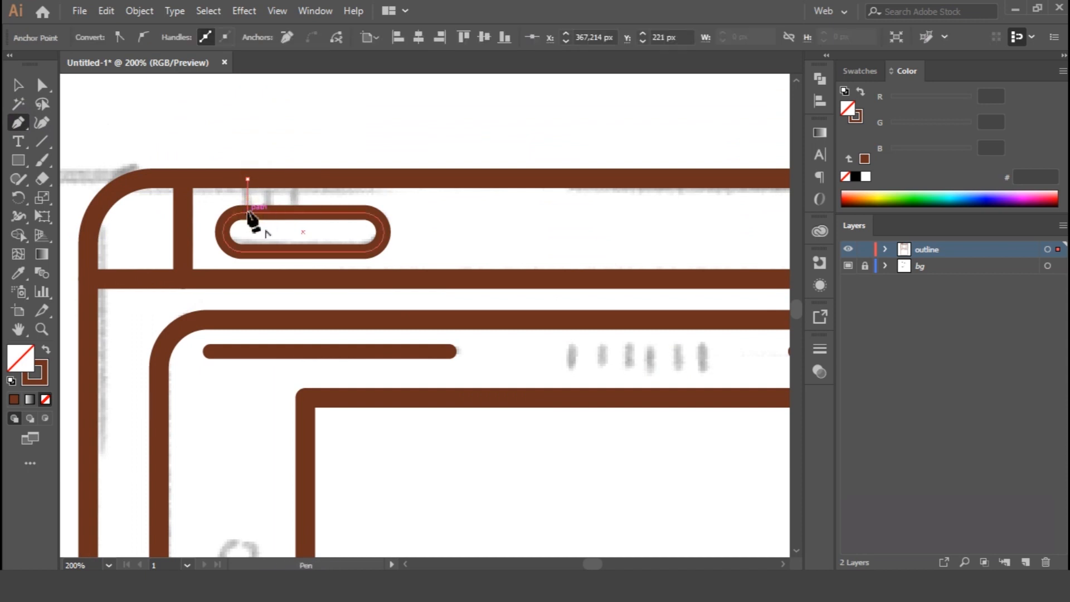
ctrl+click(132, 112)
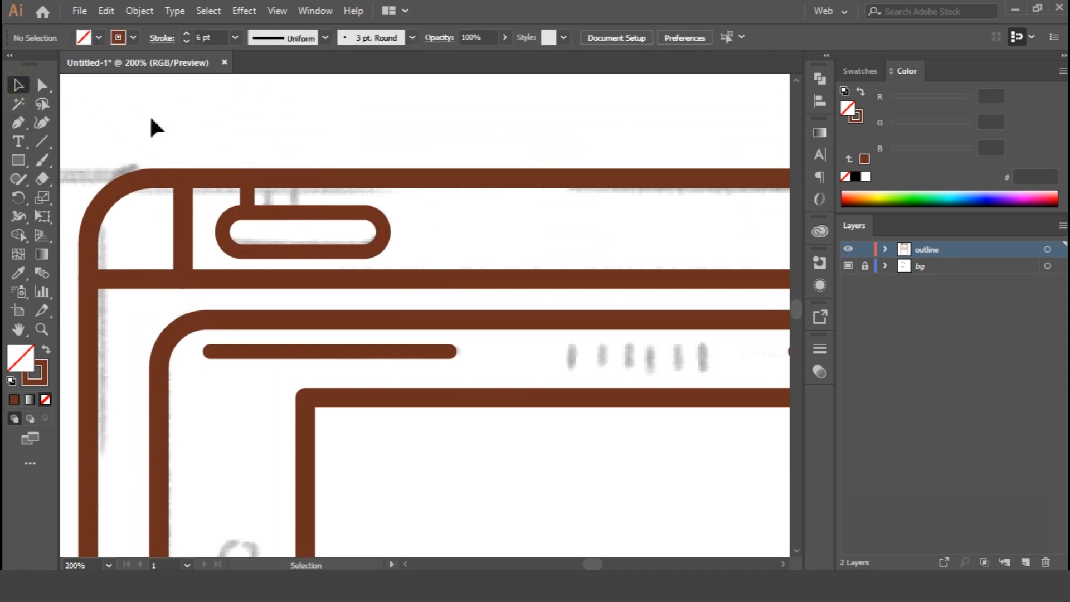
drag(246, 199, 268, 199)
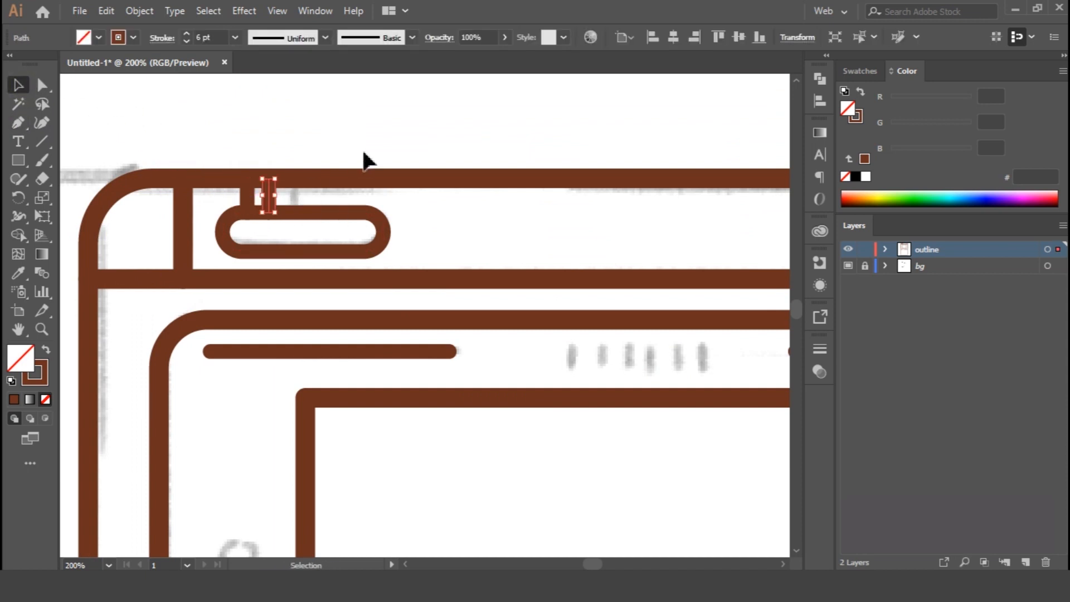
click(290, 102)
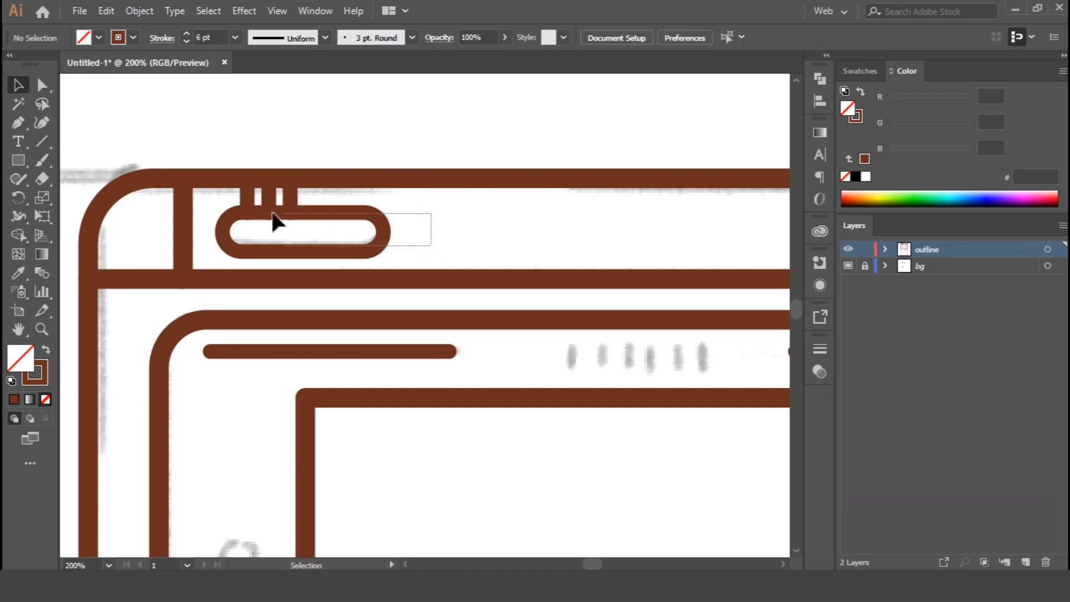
Copy the upper slot with its three connector lines, paste it in front and move the copy right of the original.
drag(283, 216, 222, 200)
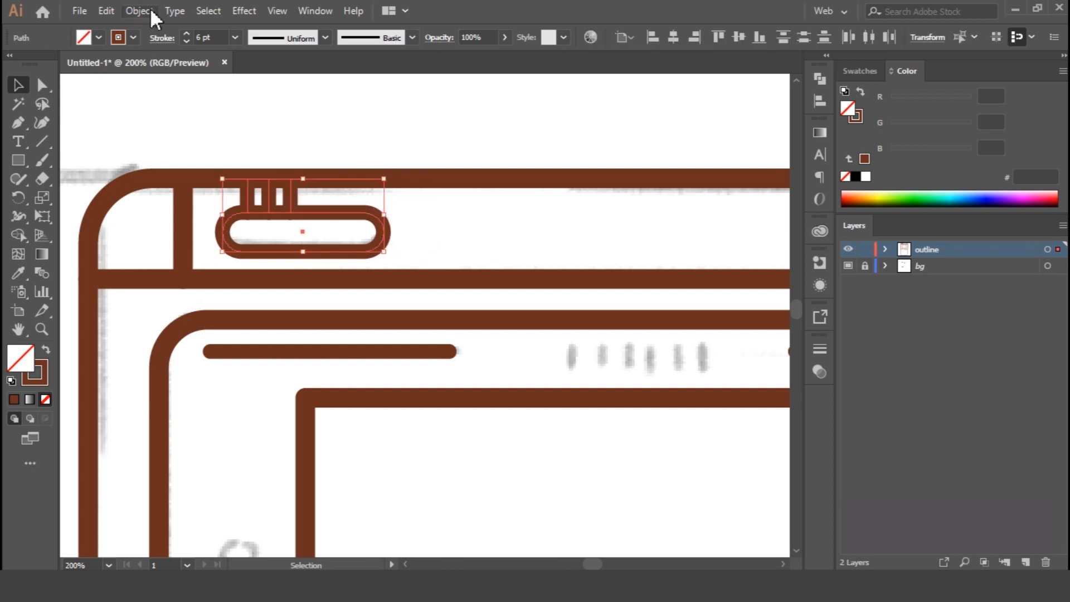
click(103, 11)
click(134, 86)
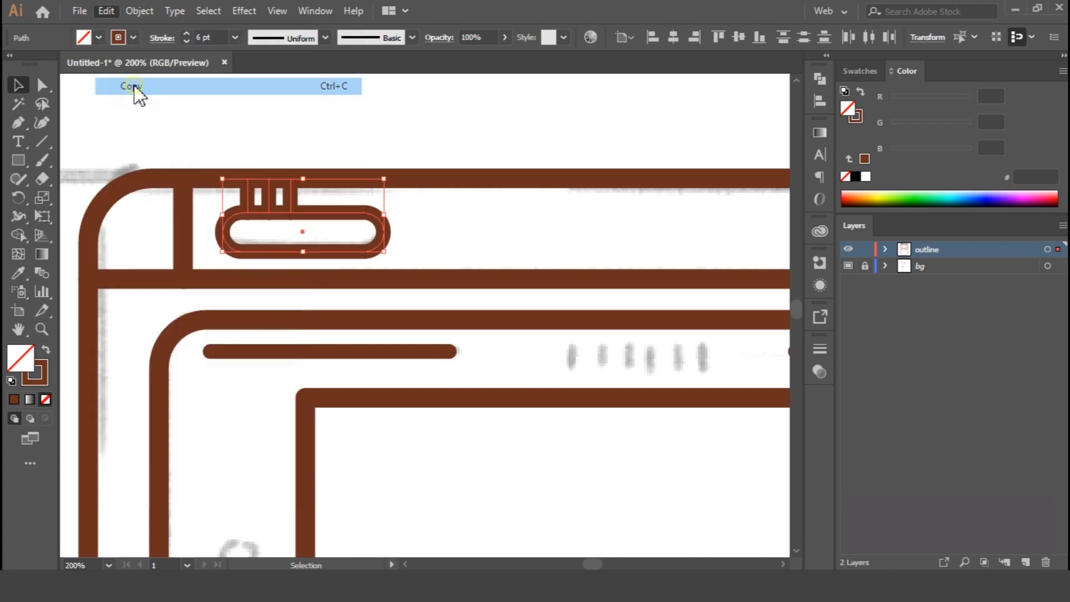
click(106, 11)
click(157, 115)
drag(290, 226, 555, 240)
Move the copied slot to the console's lower edge over its sketch, rotated 180° so the connectors meet the outline.
key(ctrl+minus)
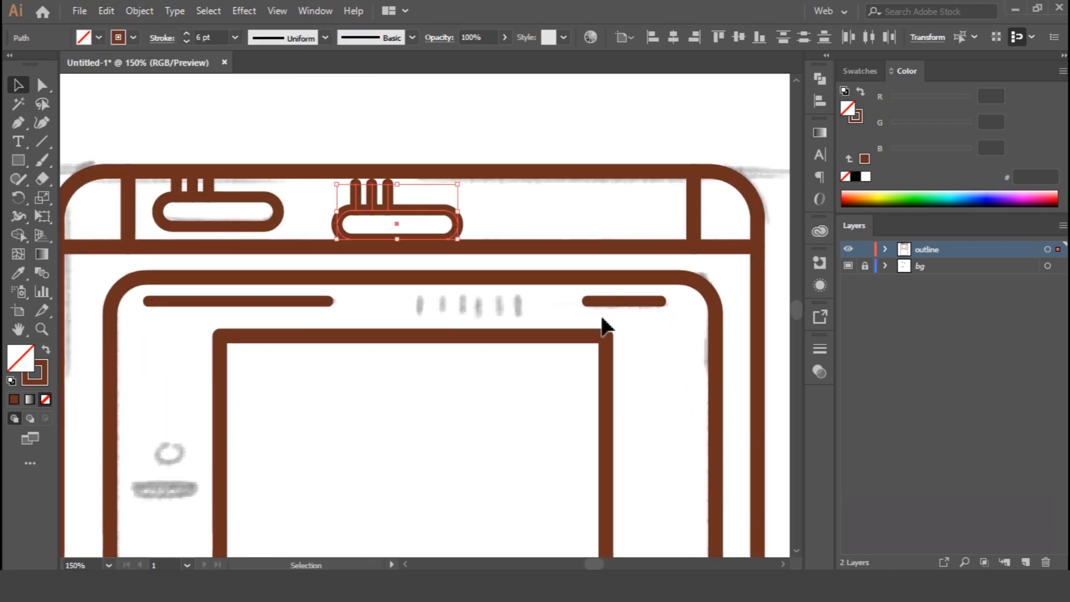
key(ctrl+minus)
key(ctrl+minus)
drag(383, 136, 413, 479)
scroll(423, 480, down, 3)
drag(433, 251, 368, 421)
key(ctrl+plus)
key(ctrl+plus)
click(501, 453)
Duplicate the lower slot's capsule without connectors and place it, rotated to match, over the left slanted button sketch.
drag(539, 224, 509, 295)
click(435, 358)
drag(438, 359, 444, 306)
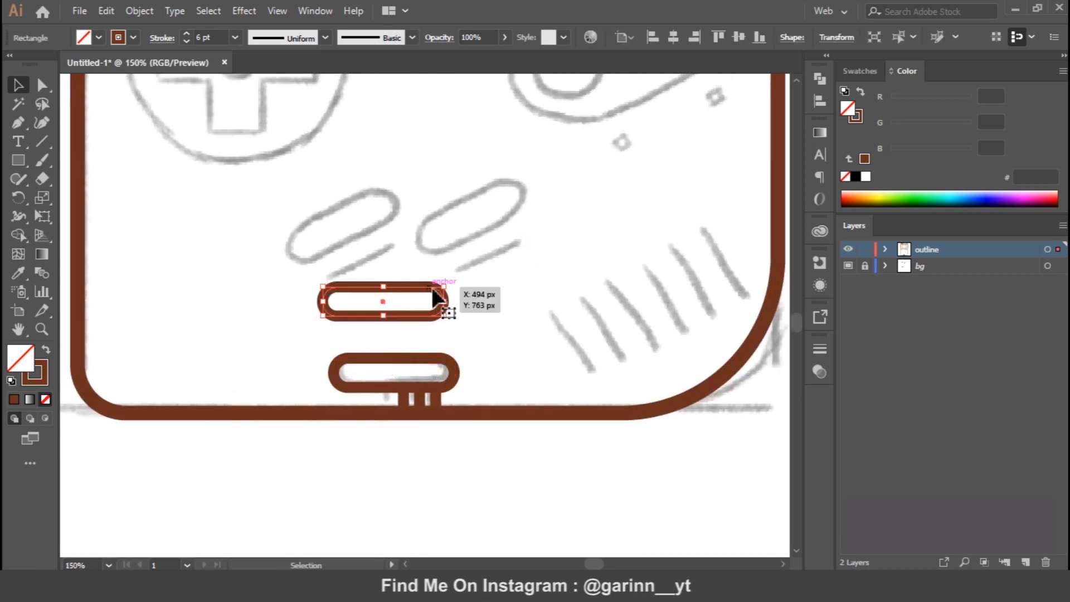
drag(437, 263, 382, 212)
click(311, 184)
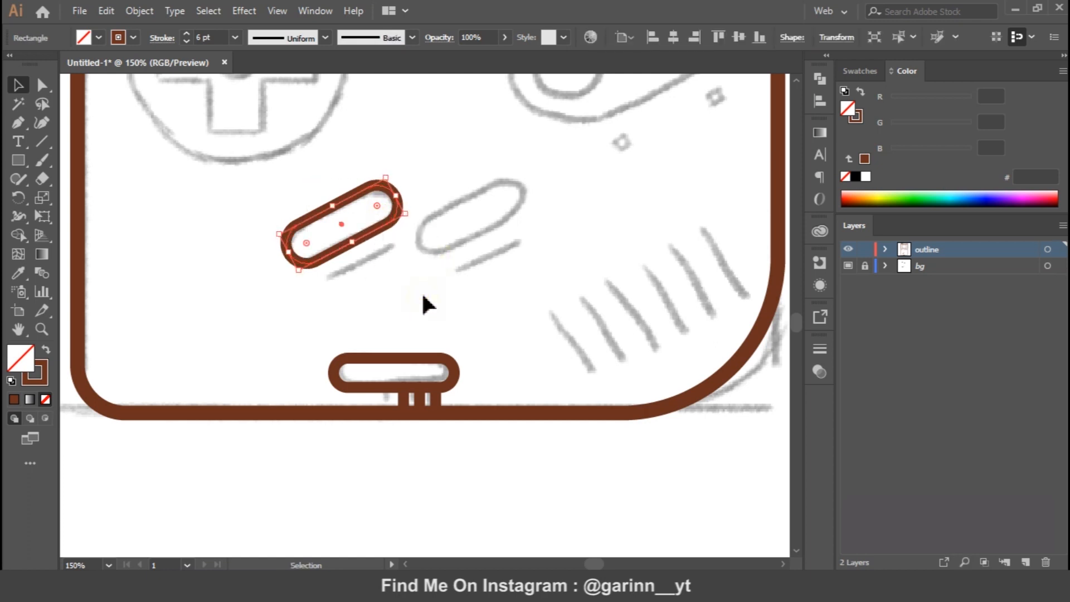
click(426, 304)
drag(368, 229, 503, 232)
click(432, 299)
click(501, 229)
key(Delete)
click(18, 123)
click(19, 85)
Duplicate the slanted capsule below itself, delete its lower side and rounded ends, and position the remaining straight line under the button.
drag(332, 257, 361, 310)
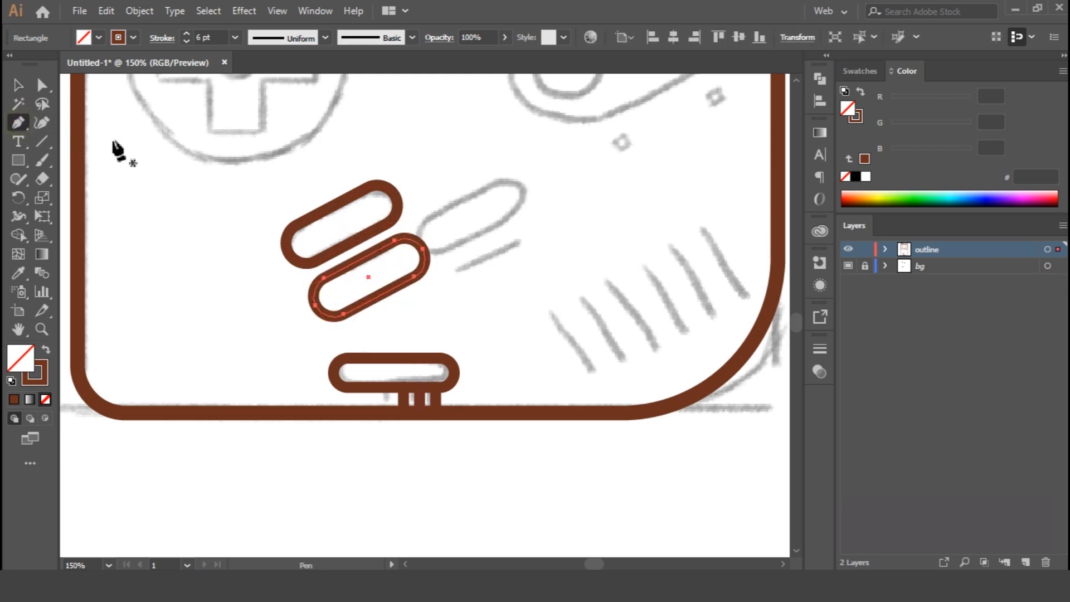
click(42, 85)
click(349, 310)
key(Delete)
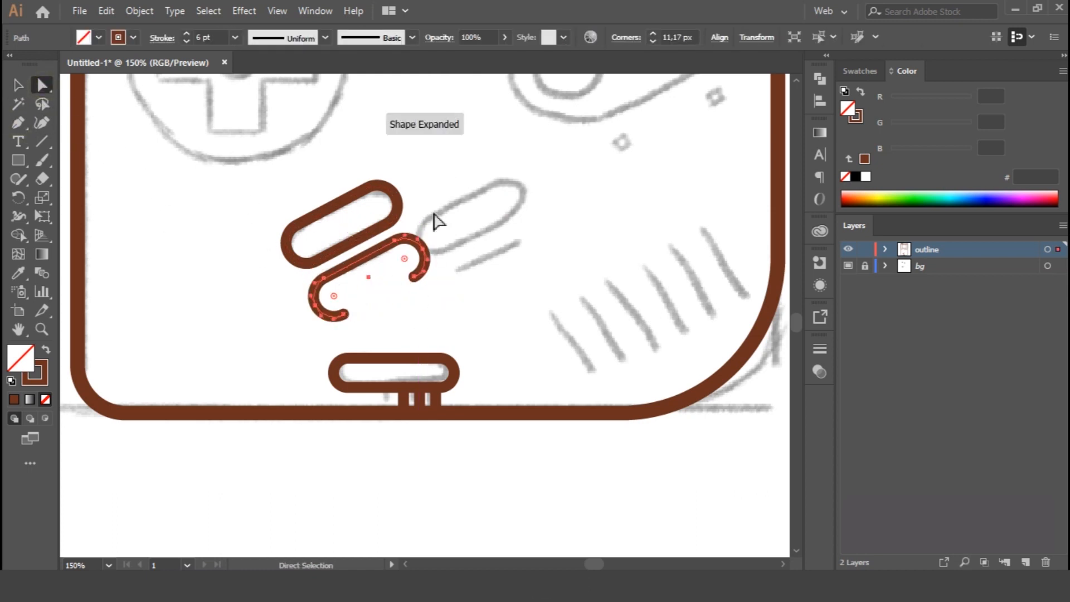
drag(430, 299, 428, 301)
key(Delete)
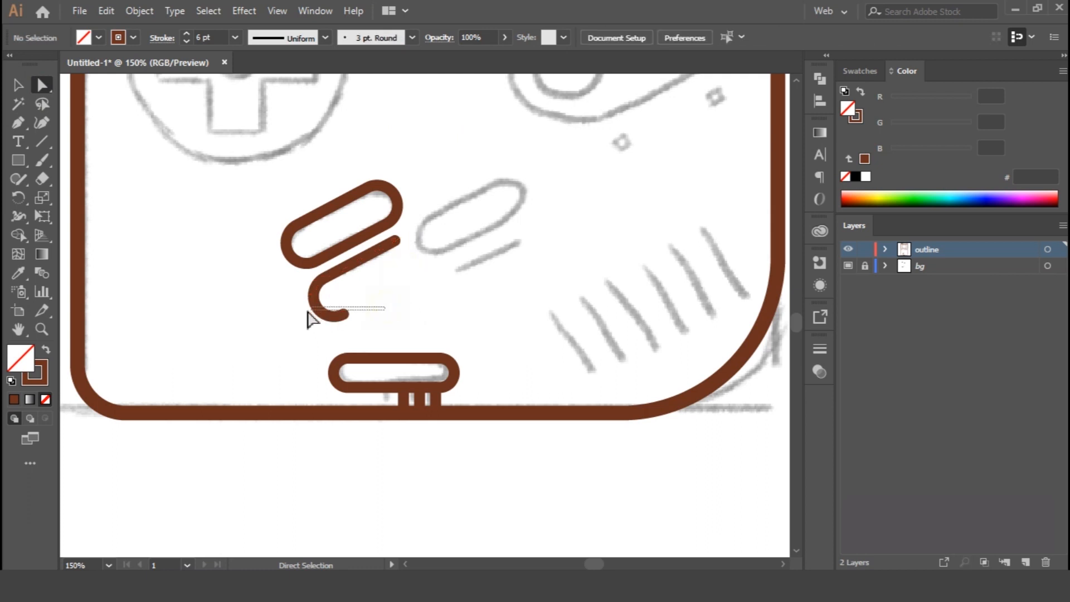
drag(312, 320, 287, 311)
key(Delete)
drag(386, 332, 385, 331)
key(Delete)
key(v)
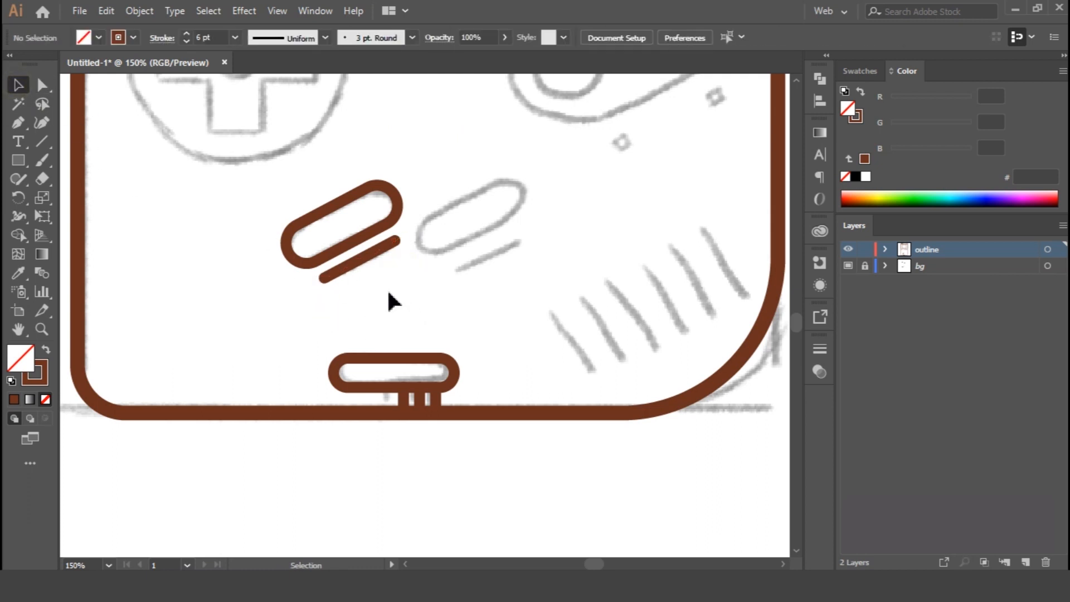
drag(370, 262, 374, 266)
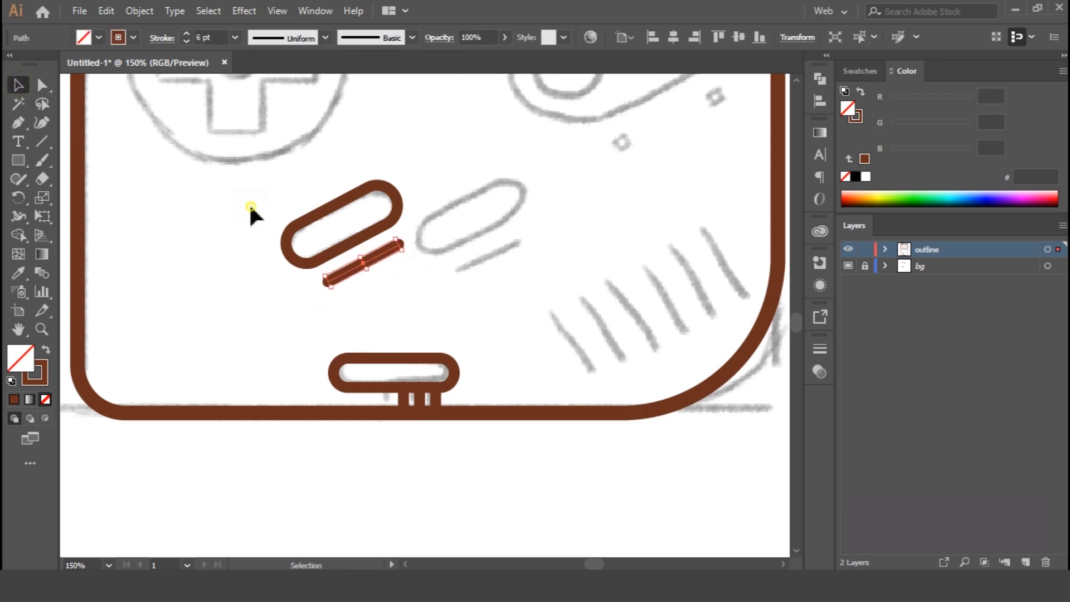
Duplicate the slanted capsule and its line onto the second slanted button sketch to the right.
drag(249, 211, 373, 299)
drag(350, 245, 574, 328)
click(493, 276)
Fit a copy of the slanted line over the first speaker slot and duplicate it at even spacing into a row of six.
drag(615, 297, 641, 365)
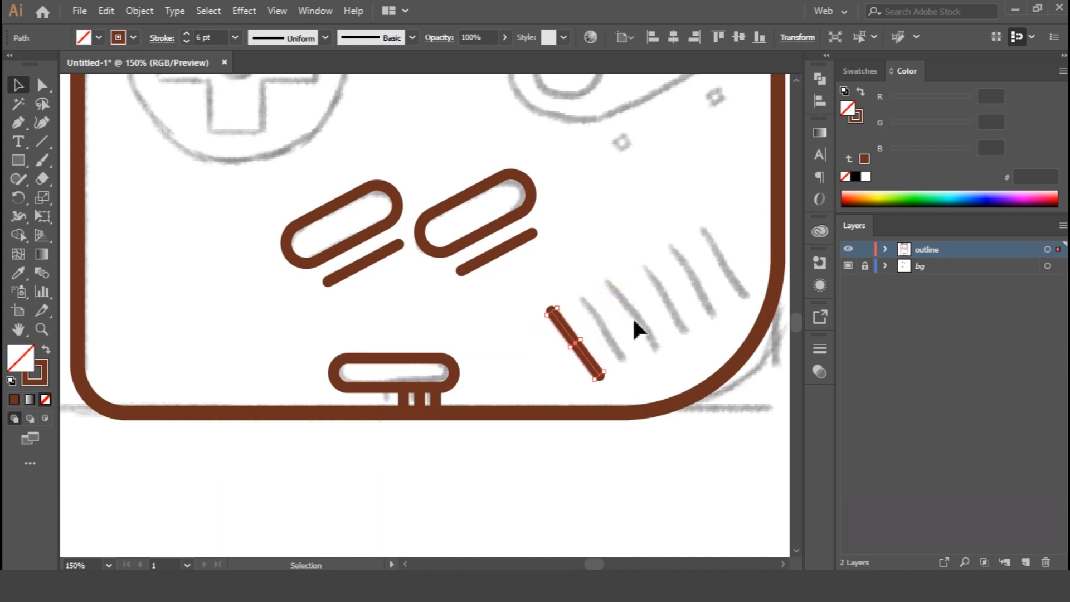
drag(576, 351, 599, 335)
key(ctrl+d)
key(ctrl+d)
key(ctrl+d)
key(ctrl+d)
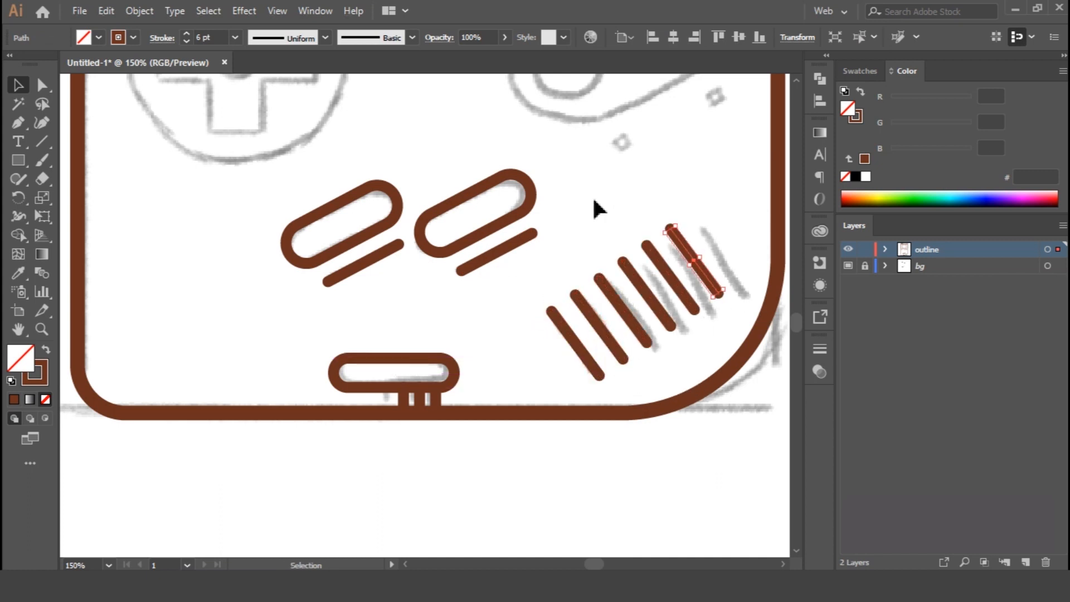
click(595, 200)
Draw a rectangle around the two sketched round buttons, fully round its corners and rotate it to match the sketch's slant.
scroll(530, 195, up, 5)
scroll(225, 409, right, 3)
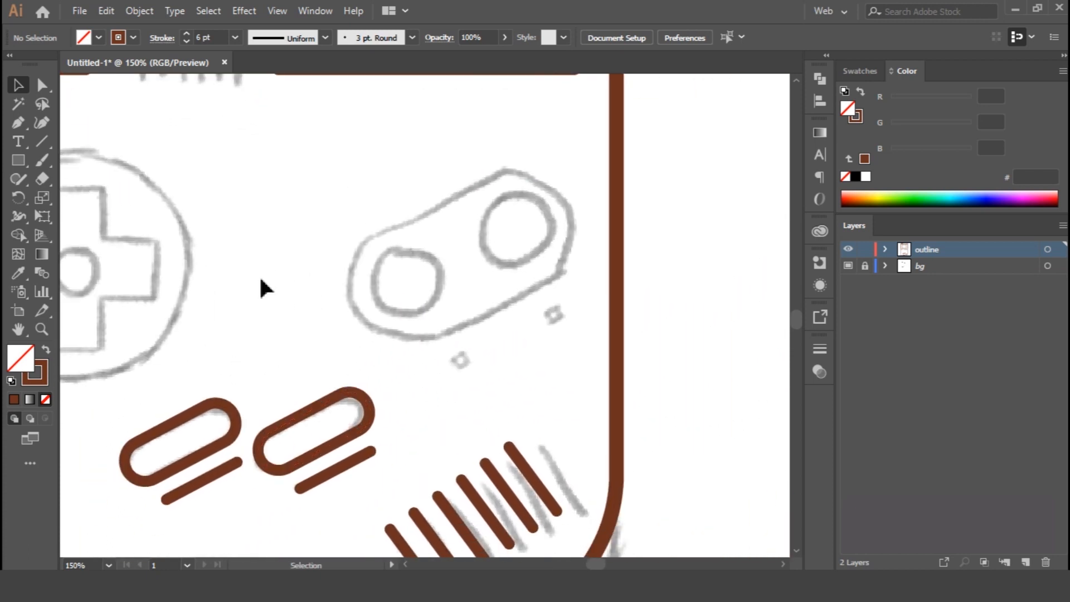
mouse_move(355, 175)
mouse_down()
mouse_move(517, 312)
mouse_move(569, 308)
mouse_up()
key(v)
drag(370, 192, 426, 246)
drag(568, 179, 533, 114)
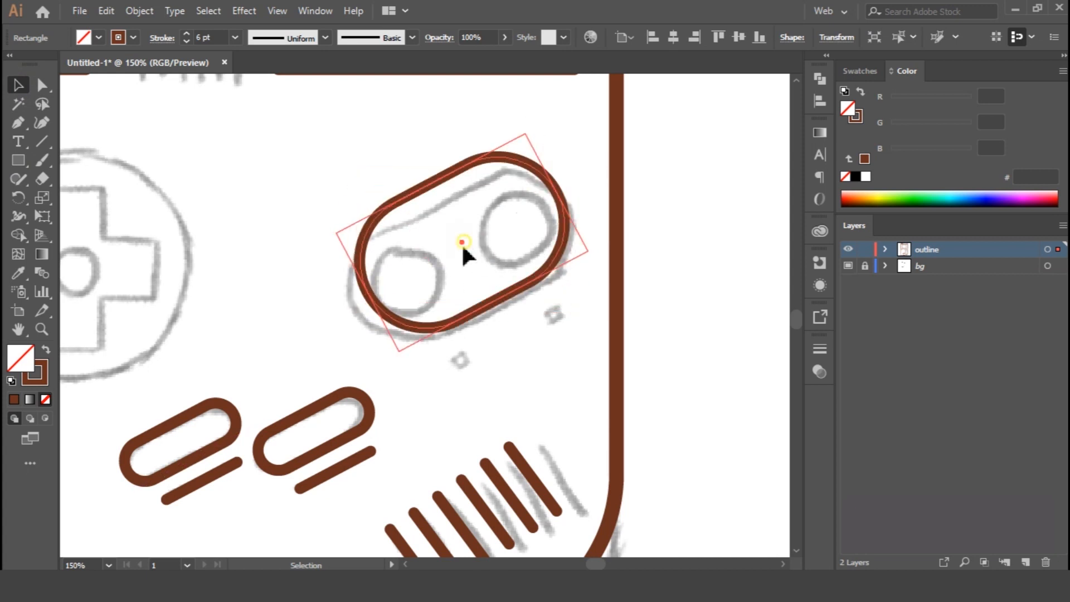
Adjust the slanted capsule's size and position so it encloses the two sketched round buttons and matches their sketched surround.
mouse_move(463, 254)
mouse_down()
mouse_move(454, 270)
mouse_move(463, 265)
mouse_up()
drag(555, 204, 568, 197)
drag(431, 195, 442, 212)
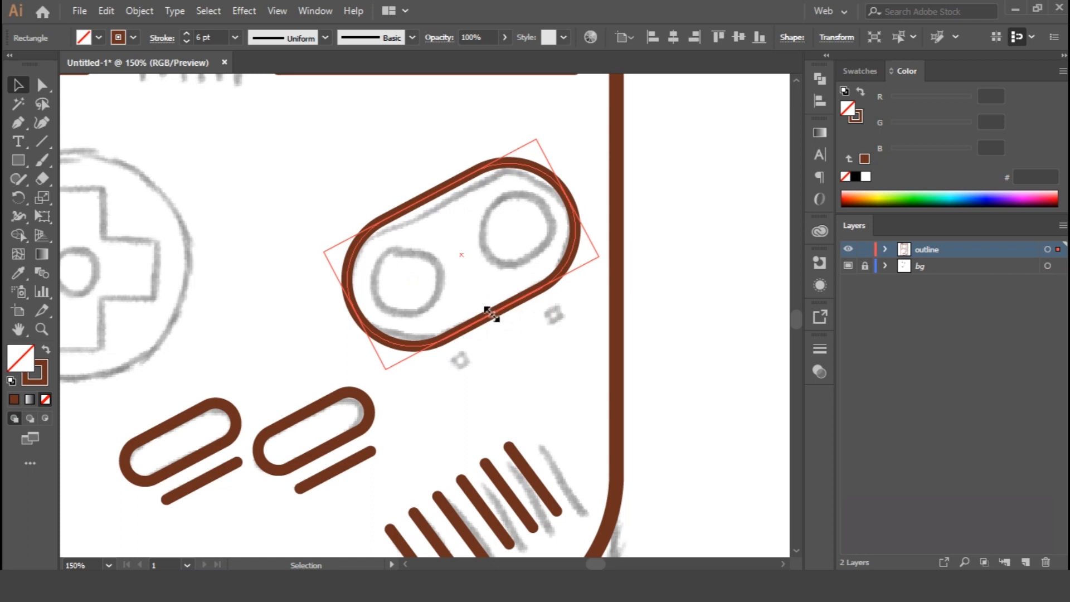
drag(350, 308, 327, 328)
drag(536, 141, 518, 150)
drag(359, 385, 384, 372)
drag(552, 208, 569, 196)
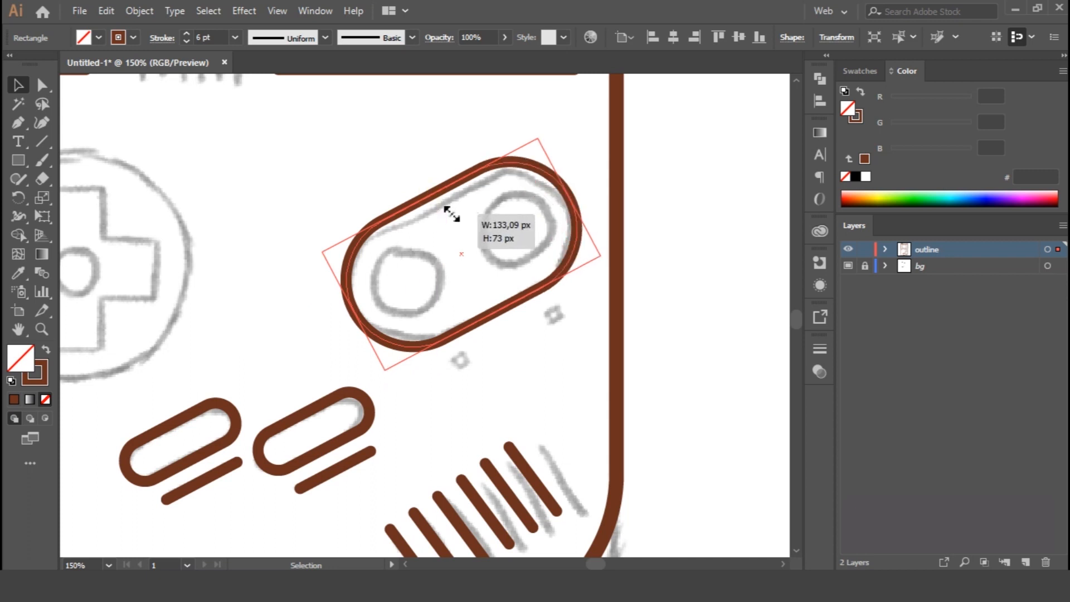
click(711, 284)
drag(390, 157, 601, 265)
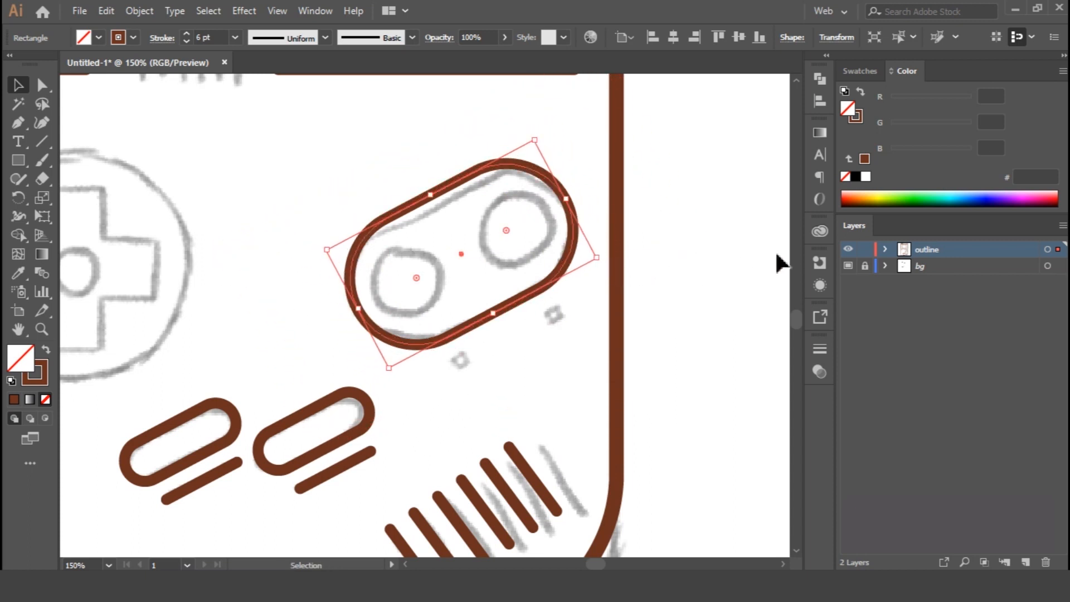
click(479, 178)
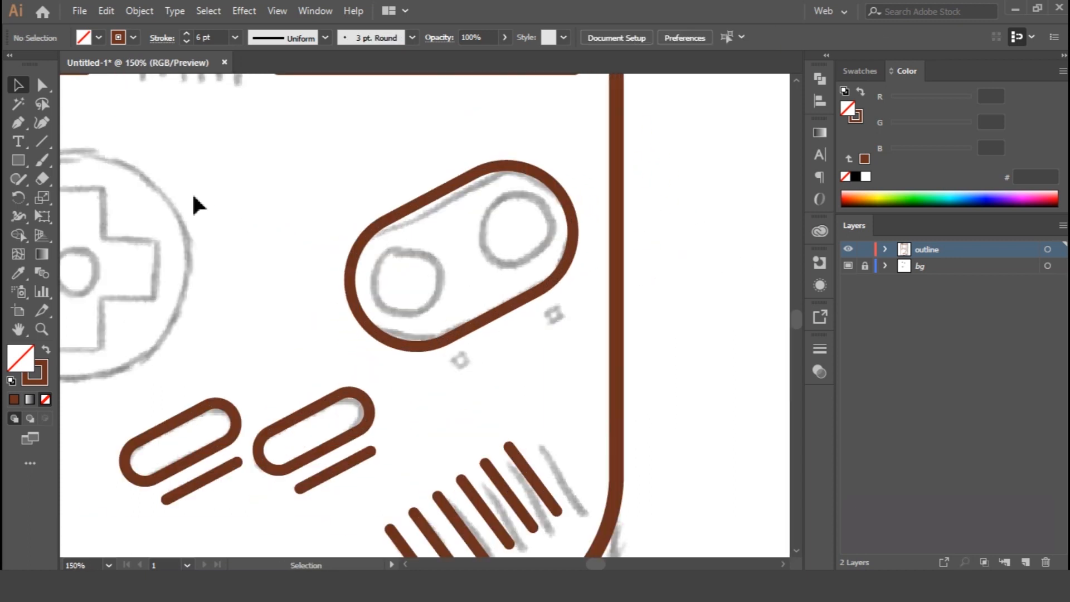
Draw a 32 x 89 px rectangle over the D-pad cross's upright bar and add a copy rotated 90° for the horizontal bar.
drag(202, 231, 462, 238)
key(m)
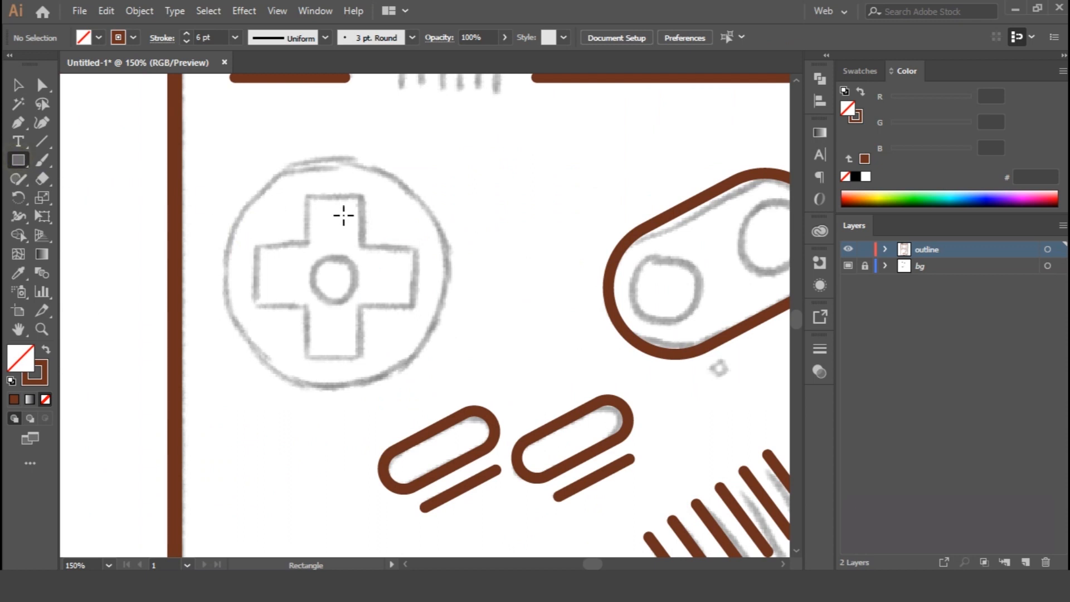
drag(305, 194, 364, 357)
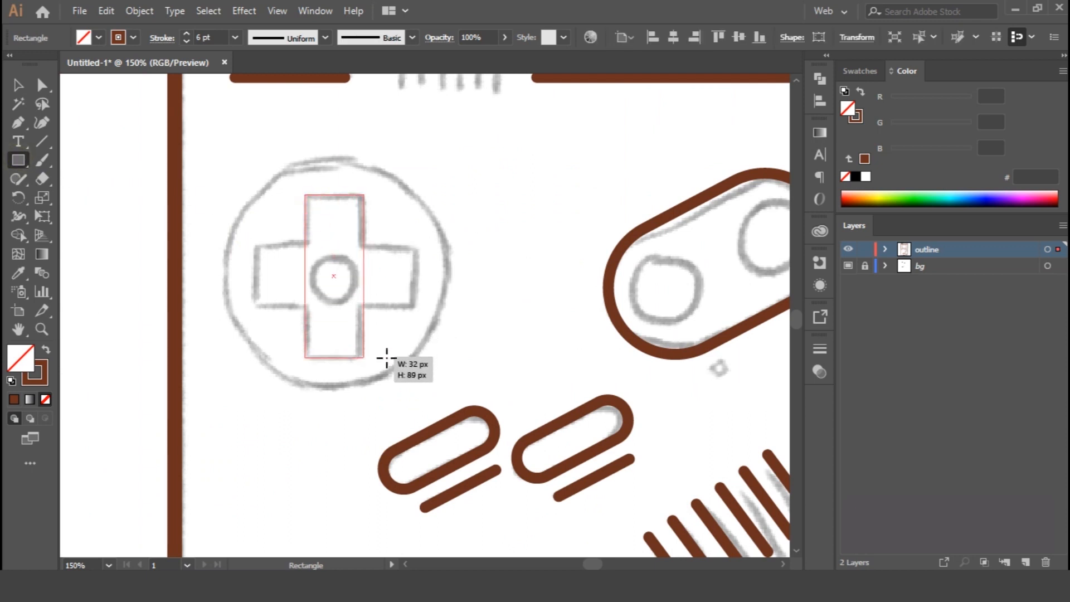
click(20, 88)
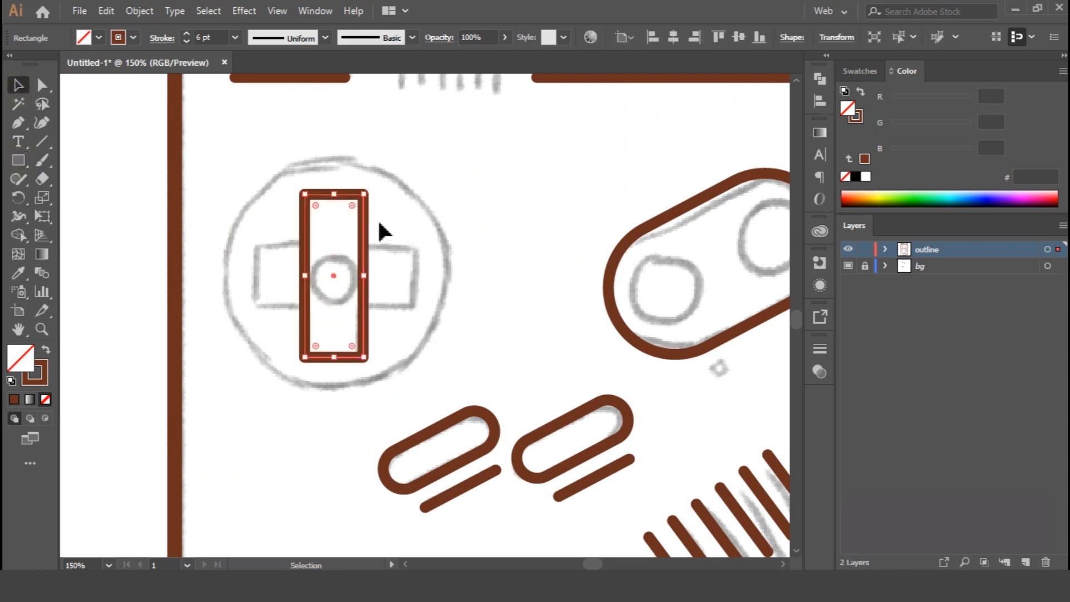
click(107, 11)
click(134, 86)
click(103, 11)
click(157, 120)
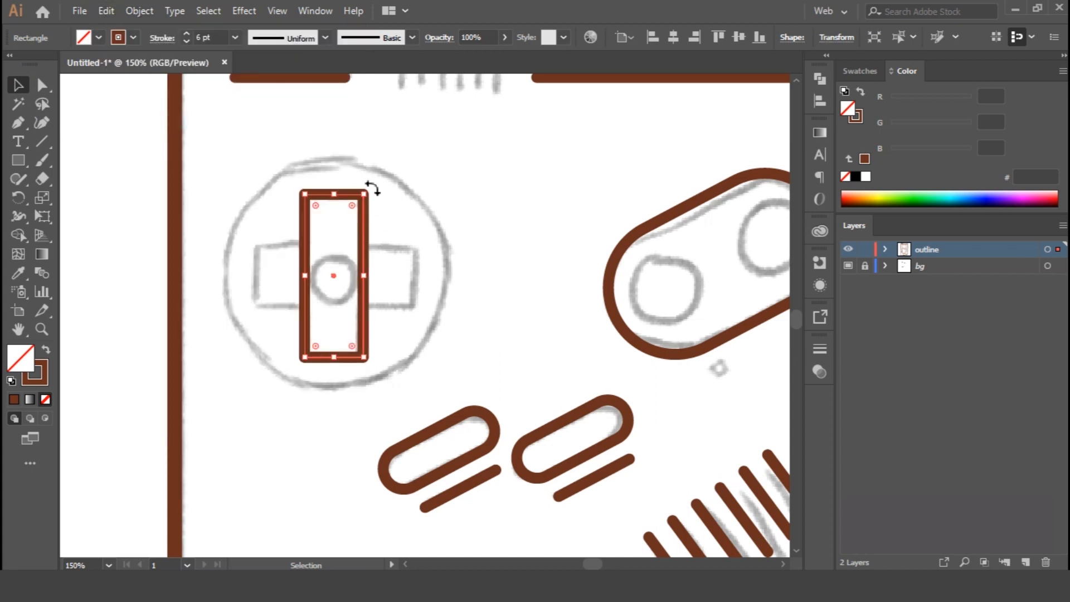
drag(375, 193, 449, 303)
Merge the two crossed rectangles into a single cross outline with Shape Builder.
shift+click(361, 315)
click(19, 235)
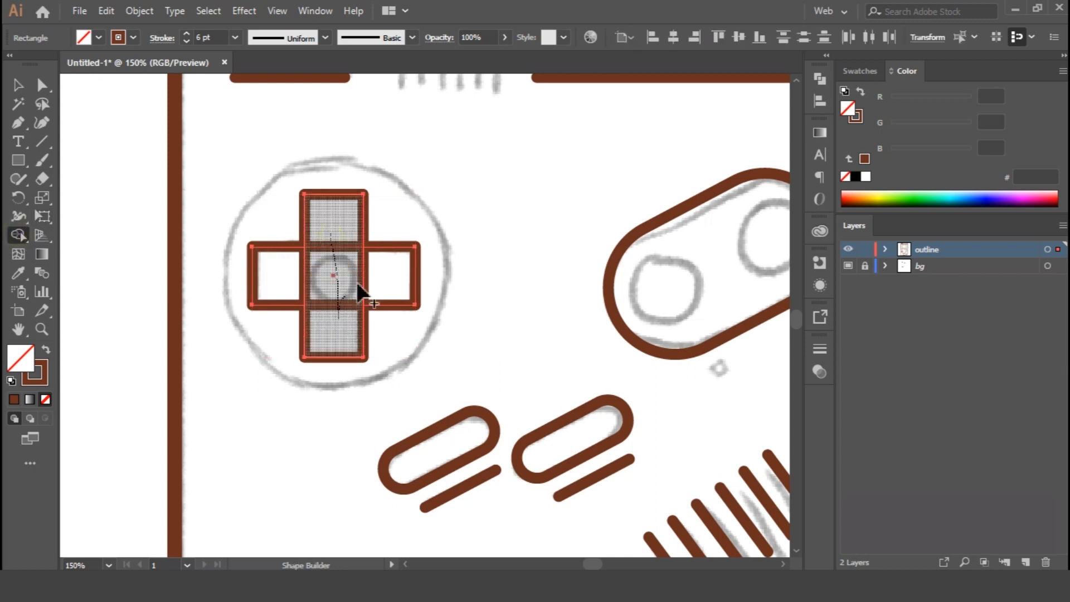
drag(359, 290, 323, 286)
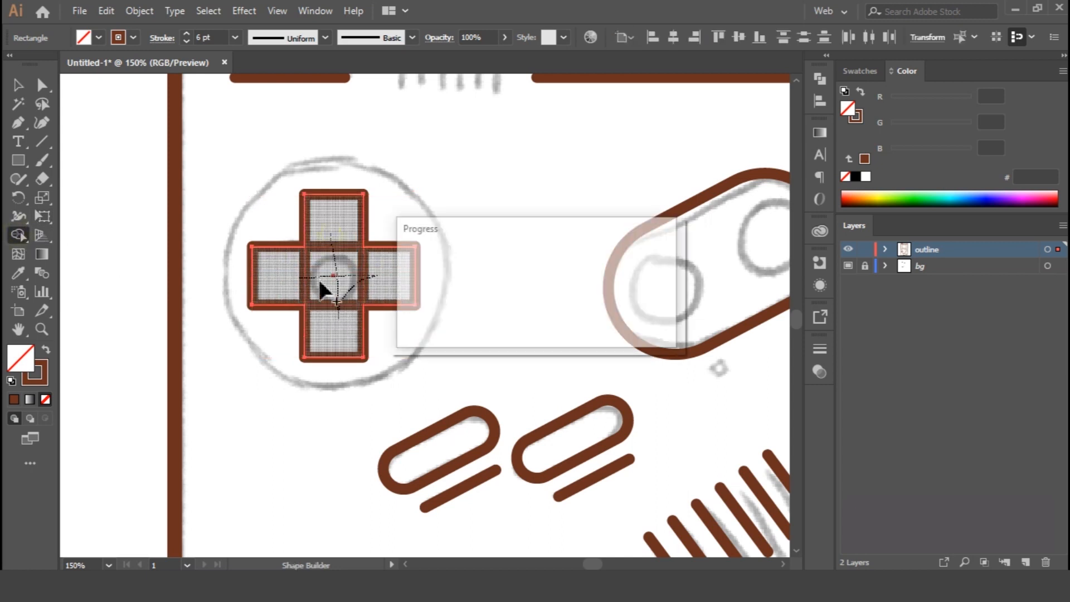
click(19, 85)
Draw a circle over the sketched ring around the D-pad cross and position it around the cross.
click(21, 160)
click(70, 194)
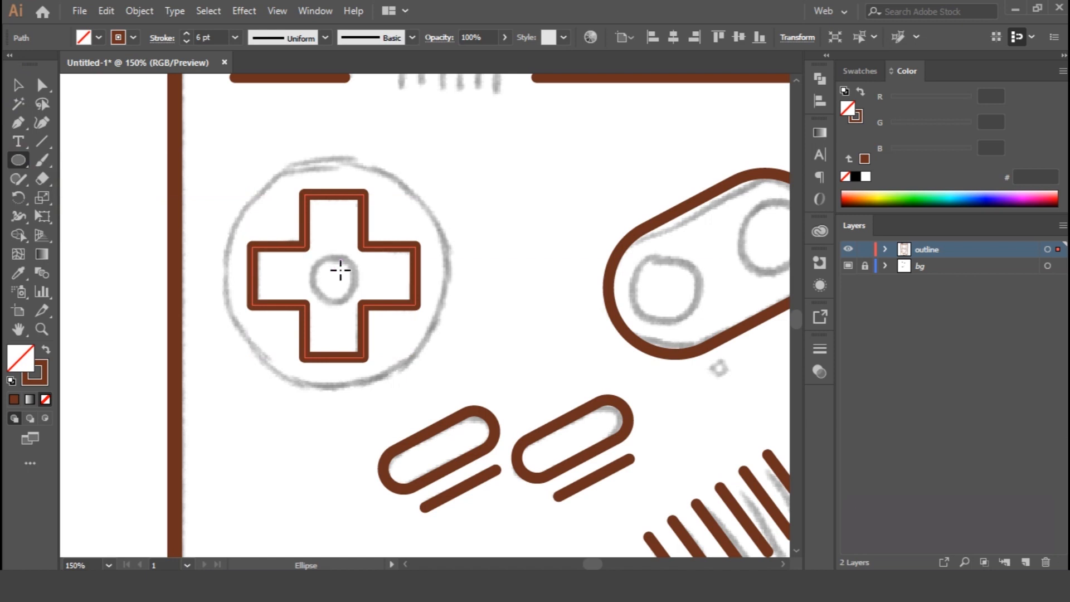
drag(236, 160, 312, 237)
drag(357, 288, 438, 397)
click(18, 85)
drag(351, 277, 335, 277)
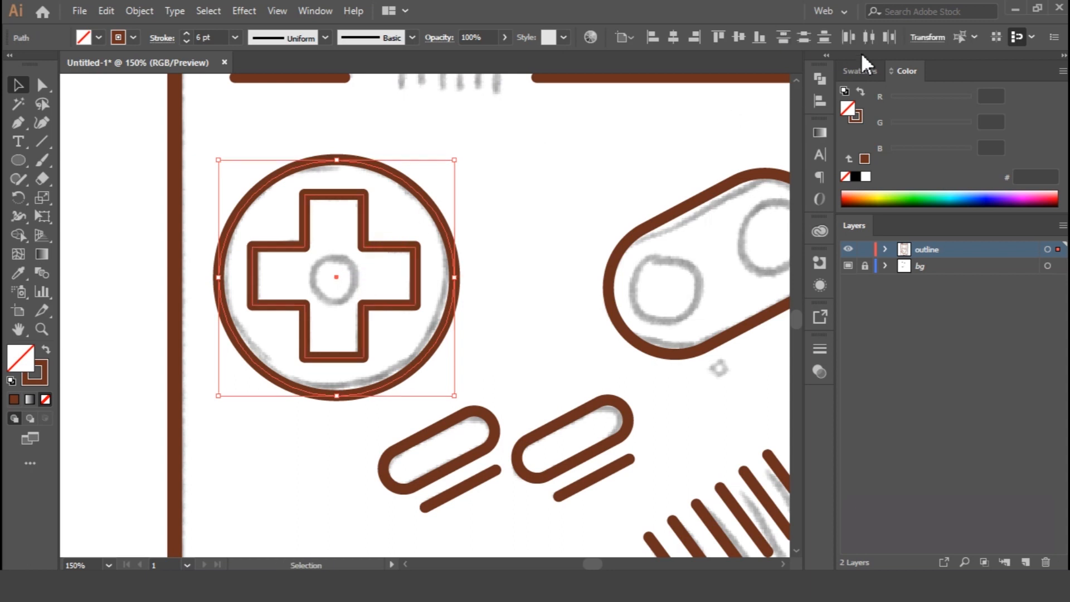
Center the cross and its surrounding circle on each other horizontally and vertically, aligning to the selection.
click(818, 101)
click(784, 206)
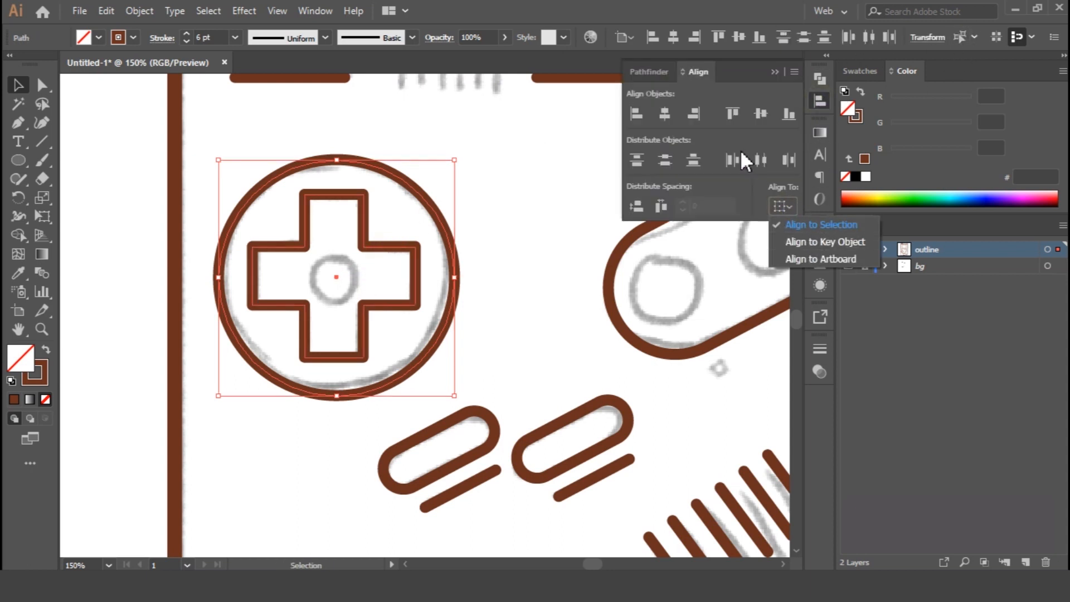
key(Escape)
click(760, 113)
key(ctrl+z)
click(782, 202)
click(837, 223)
click(666, 115)
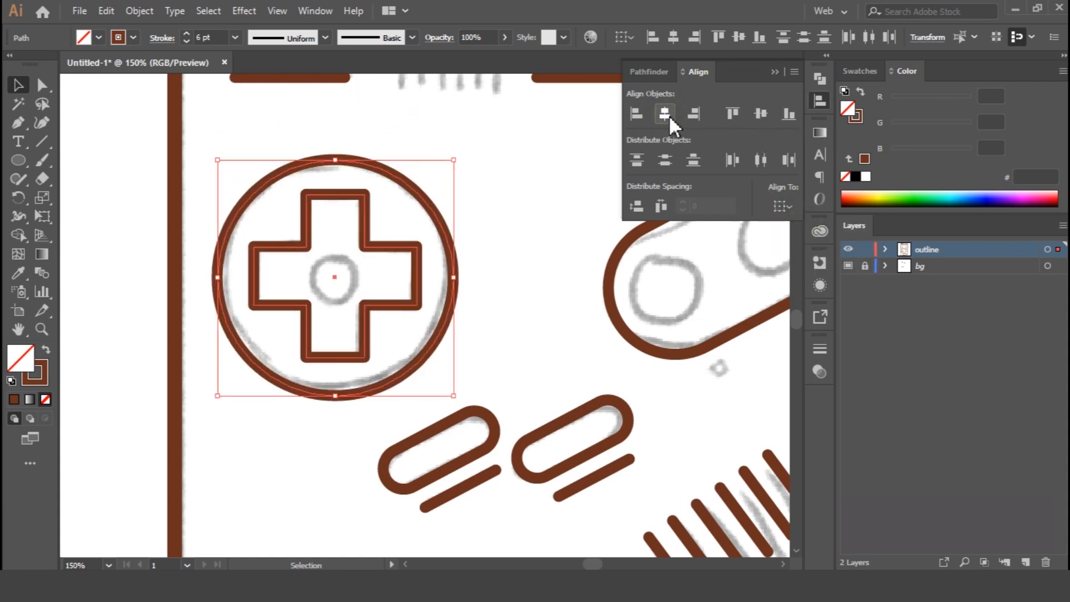
click(760, 115)
Set the alignment reference to Align to Artboard and deselect the D-pad shapes.
click(787, 206)
click(811, 259)
click(586, 175)
click(560, 178)
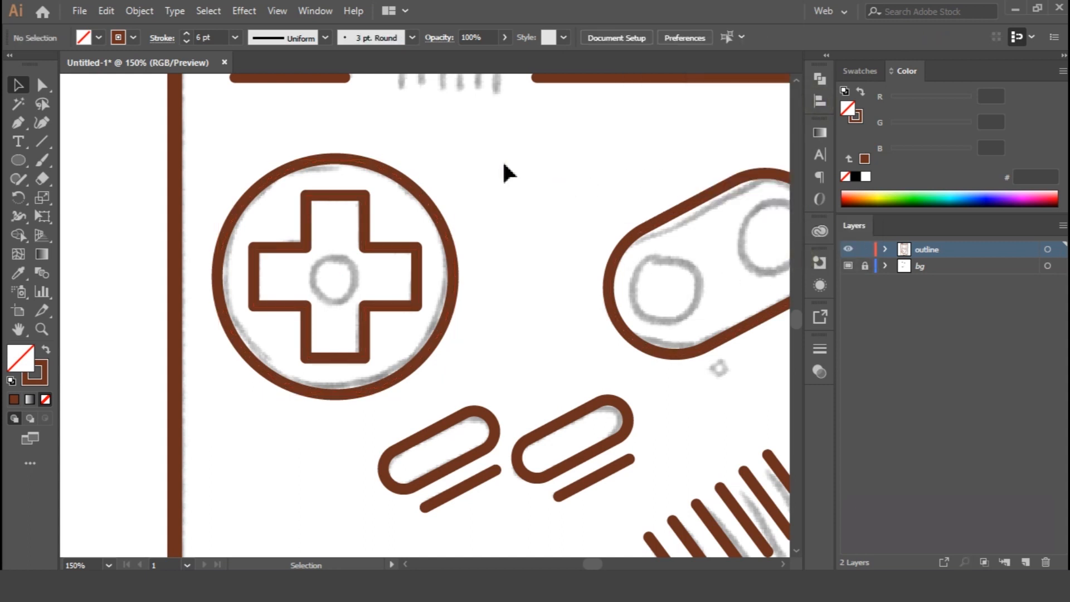
Duplicate the D-pad's outer circle in place and shrink the copy about its center to fit the small sketched central circle.
drag(295, 195, 480, 215)
key(space)
click(377, 167)
click(384, 192)
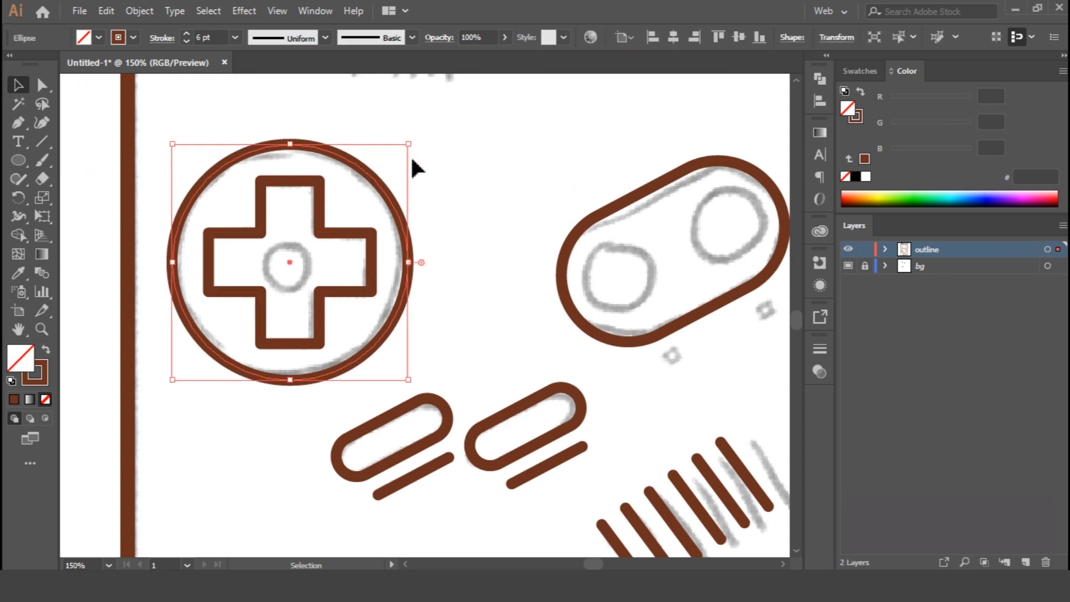
click(106, 11)
click(155, 85)
click(106, 10)
click(156, 119)
drag(408, 380, 308, 281)
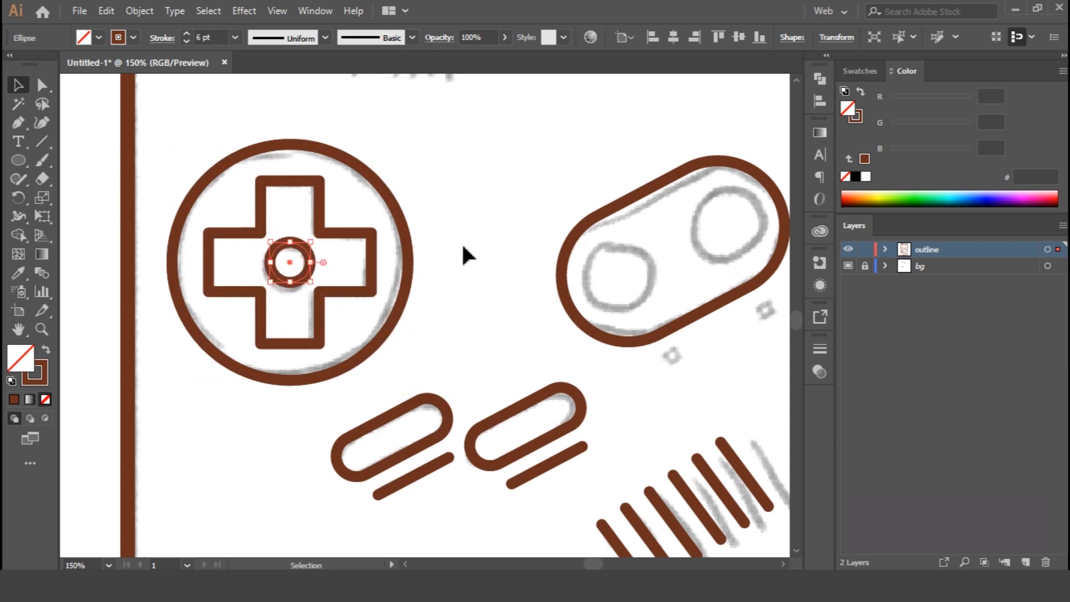
Copy the small D-pad circle onto the two sketched round buttons inside the capsule, fitting the circles to the sketch.
drag(310, 278, 654, 314)
key(Right)
key(Right)
key(Right)
key(Down)
drag(440, 151, 234, 156)
drag(449, 319, 555, 262)
click(580, 119)
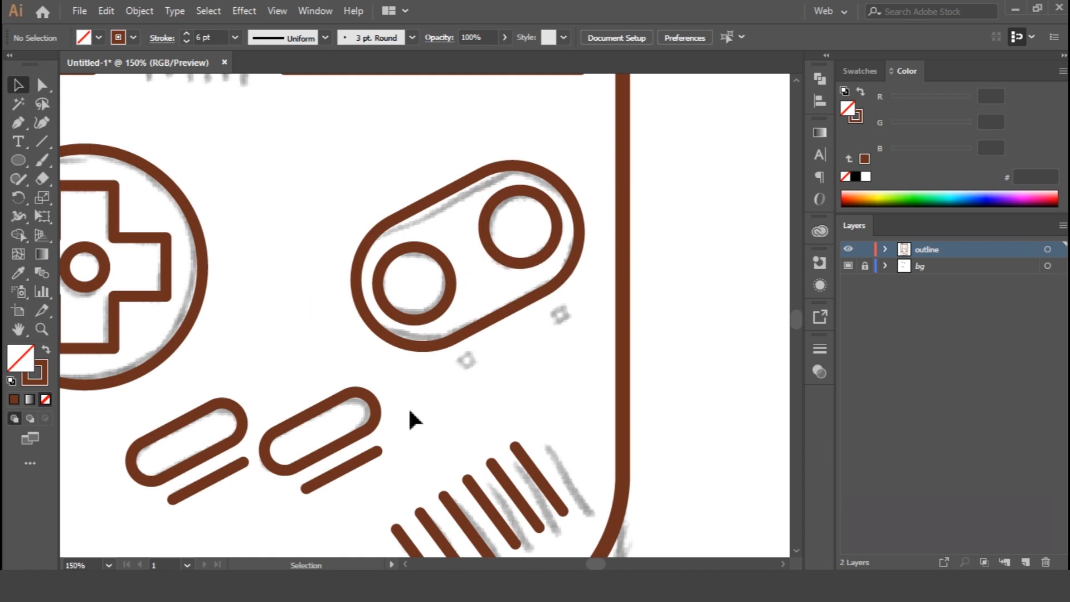
Draw a small square over the first sketched mark below the capsule and set its stroke to 1 pt.
mouse_move(24, 159)
mouse_down()
mouse_move(19, 166)
mouse_move(95, 158)
mouse_up()
drag(471, 361, 479, 366)
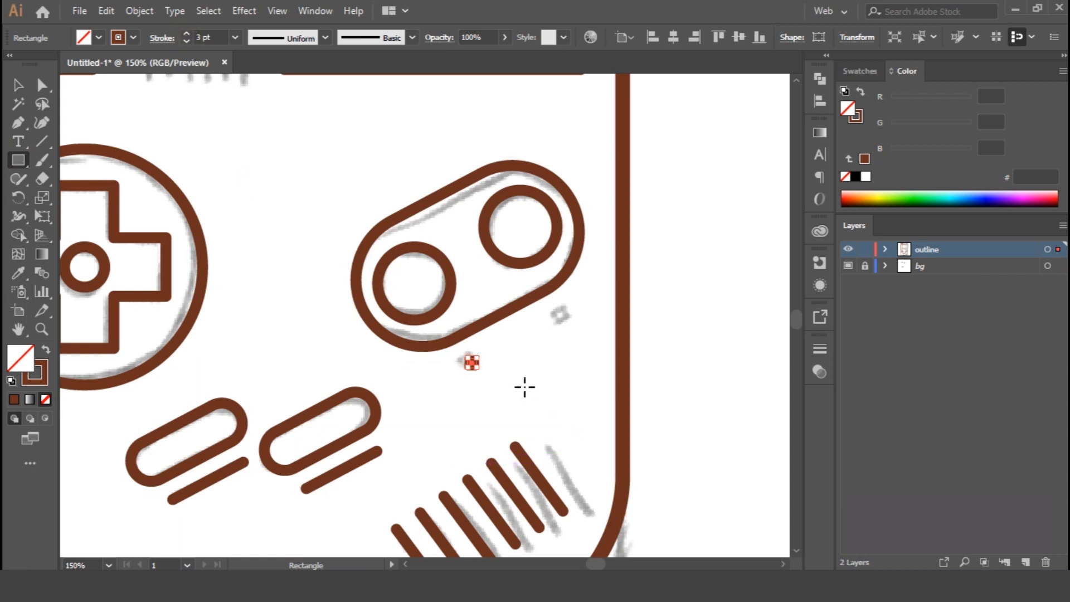
key(ctrl+plus)
key(ctrl+plus)
key(ctrl+plus)
key(ctrl+plus)
click(187, 40)
click(187, 41)
Rotate the small square to match the capsule's slant and duplicate it onto the second sketched mark.
click(18, 84)
drag(438, 278, 486, 297)
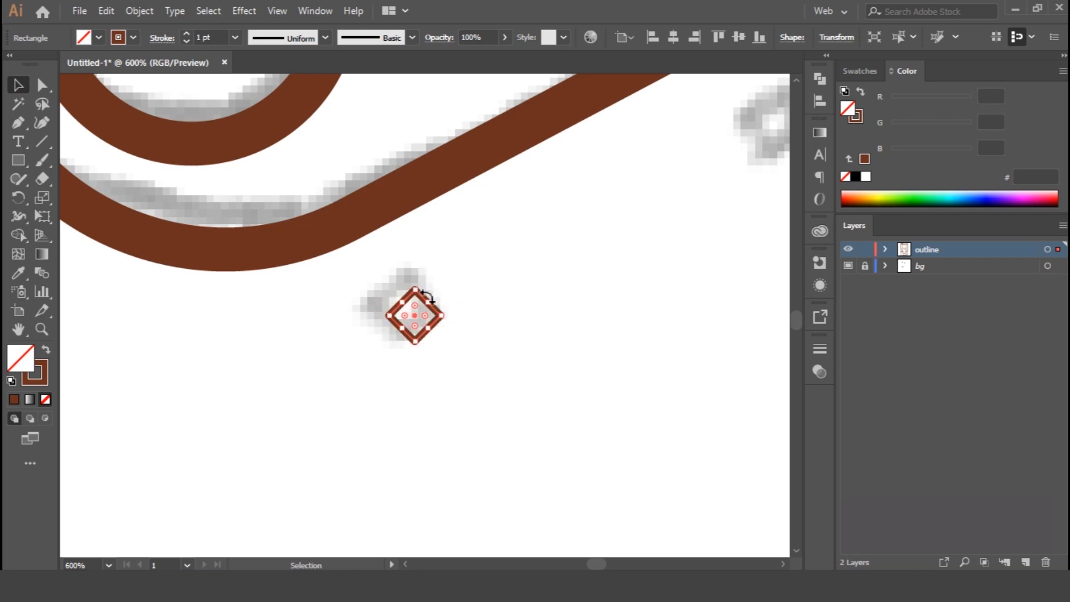
drag(452, 315, 454, 324)
key(space)
drag(624, 316, 505, 341)
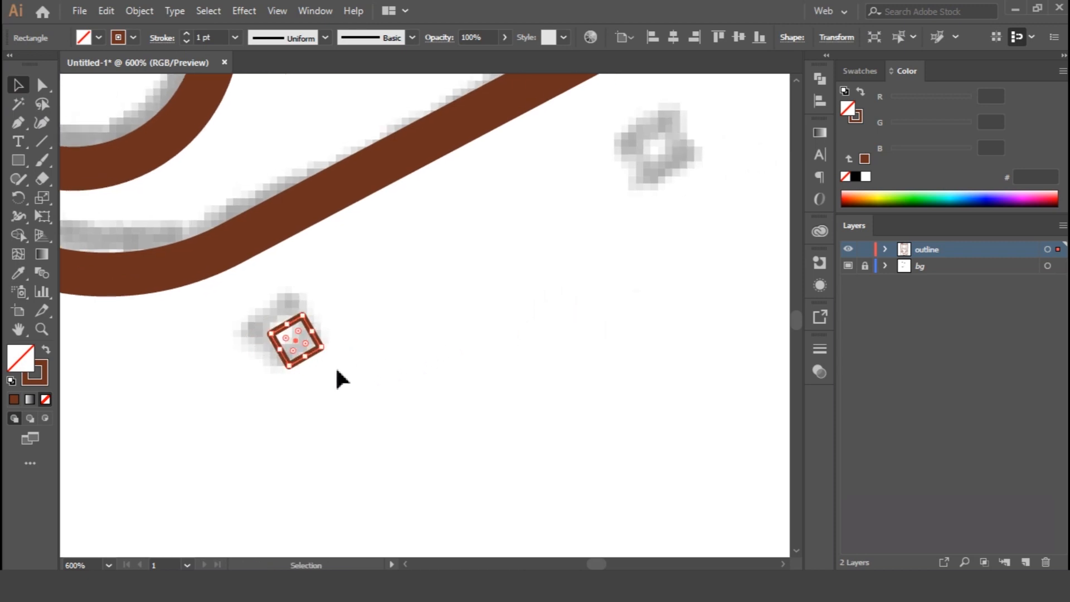
drag(299, 357, 664, 144)
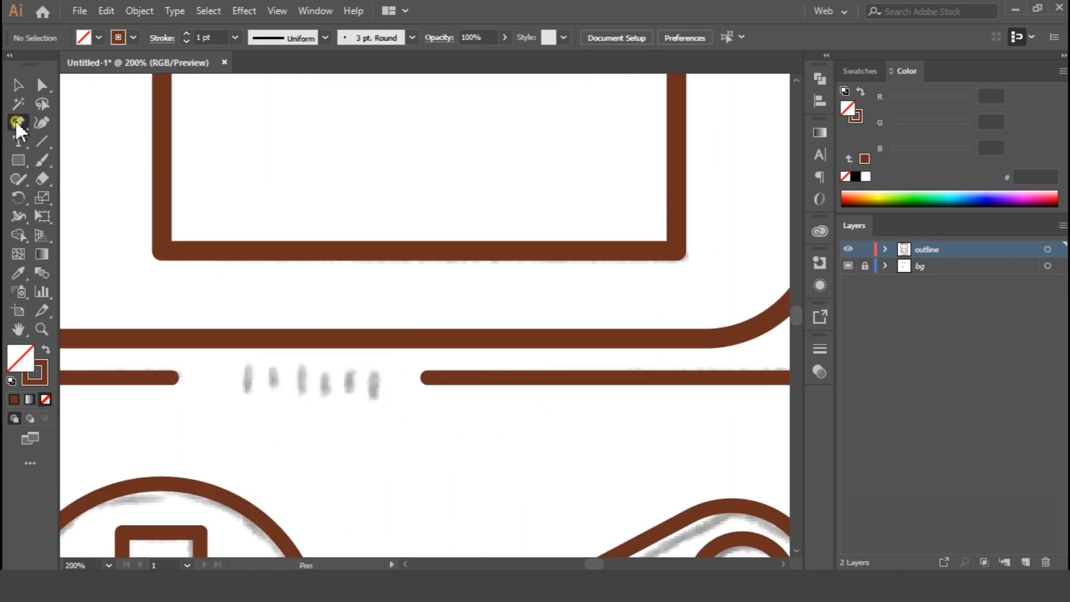
Draw a short vertical 6 pt line over the first sketched tick below the screen and duplicate it at even spacing into six.
click(18, 122)
ctrl+click(155, 379)
ctrl+click(231, 386)
click(245, 368)
shift+click(245, 390)
key(v)
mouse_move(244, 383)
mouse_down()
mouse_move(274, 382)
mouse_move(235, 378)
mouse_up()
key(ctrl+d)
key(ctrl+d)
key(ctrl+d)
key(ctrl+d)
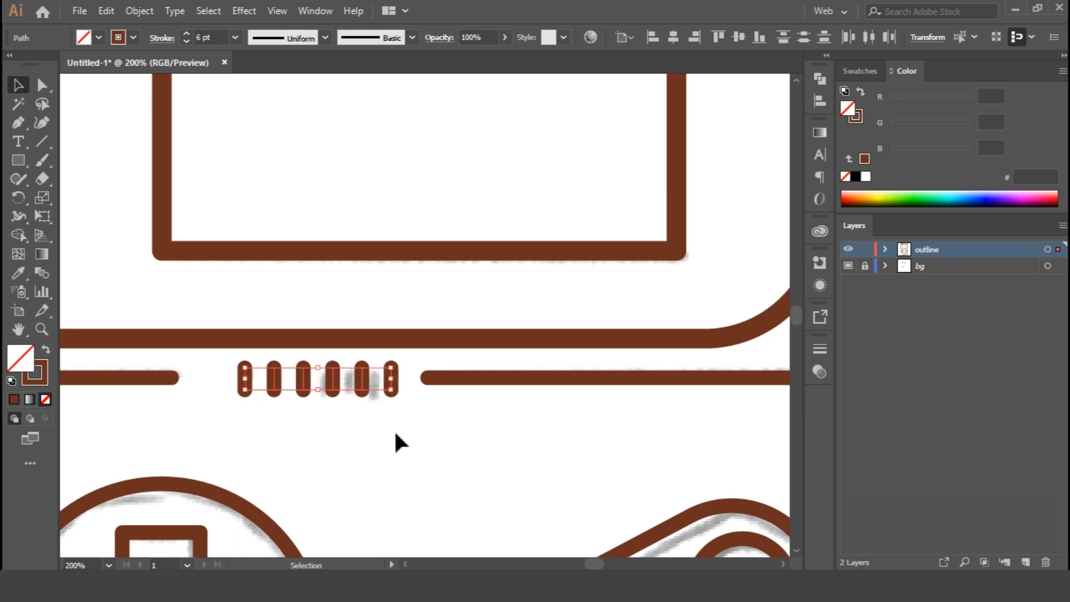
Duplicate the row of six ticks onto the sketched ticks above the screen.
key(ctrl+minus)
key(ctrl+minus)
drag(480, 208, 428, 323)
click(106, 10)
click(131, 86)
click(107, 12)
click(131, 104)
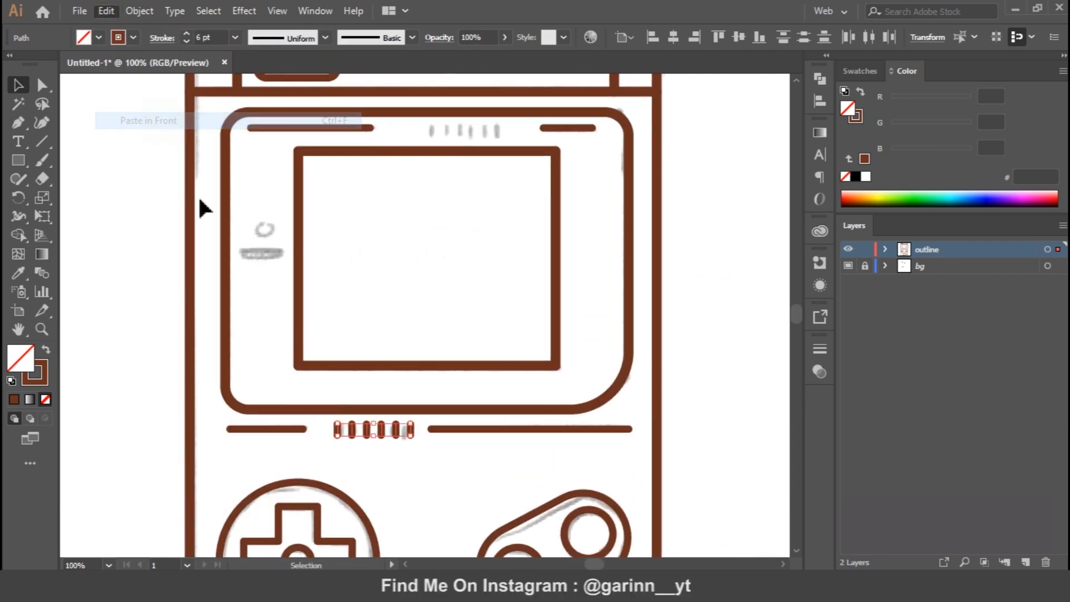
drag(393, 423, 489, 136)
click(725, 247)
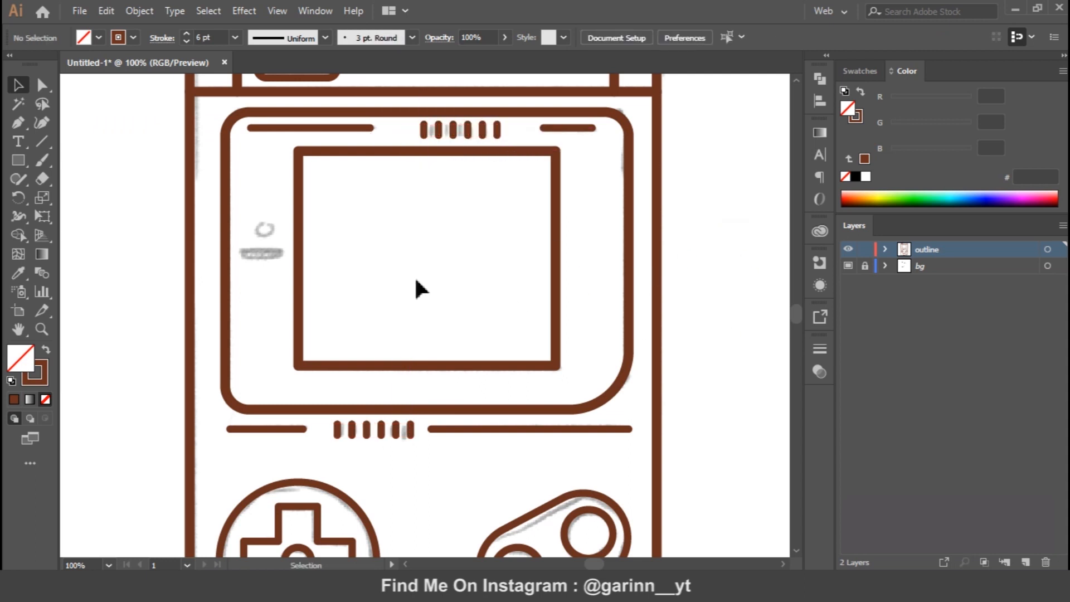
Draw a narrow rectangle over the sketched slot beside the screen, set its stroke to 4 pt and fully round its corners.
key(ctrl+plus)
key(ctrl+plus)
drag(256, 244, 526, 344)
click(18, 161)
mouse_move(327, 284)
mouse_down()
mouse_move(378, 308)
mouse_move(413, 301)
mouse_up()
key(v)
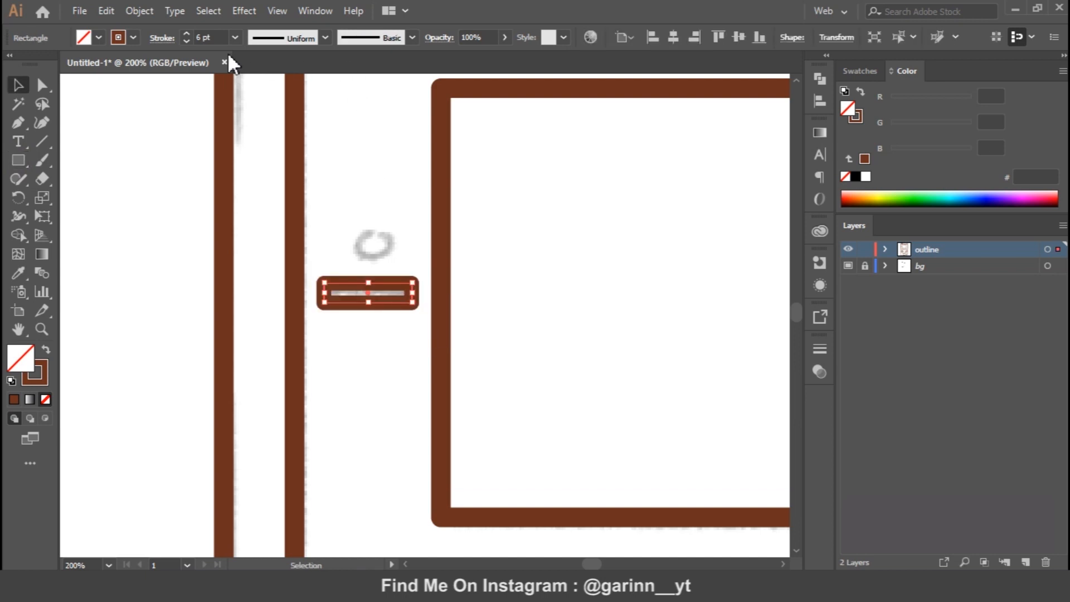
click(186, 41)
click(187, 41)
key(a)
drag(337, 299, 418, 303)
key(v)
Draw a small 4 pt circle over the sketched indicator light above the rounded slot.
drag(14, 160, 84, 196)
drag(354, 231, 386, 260)
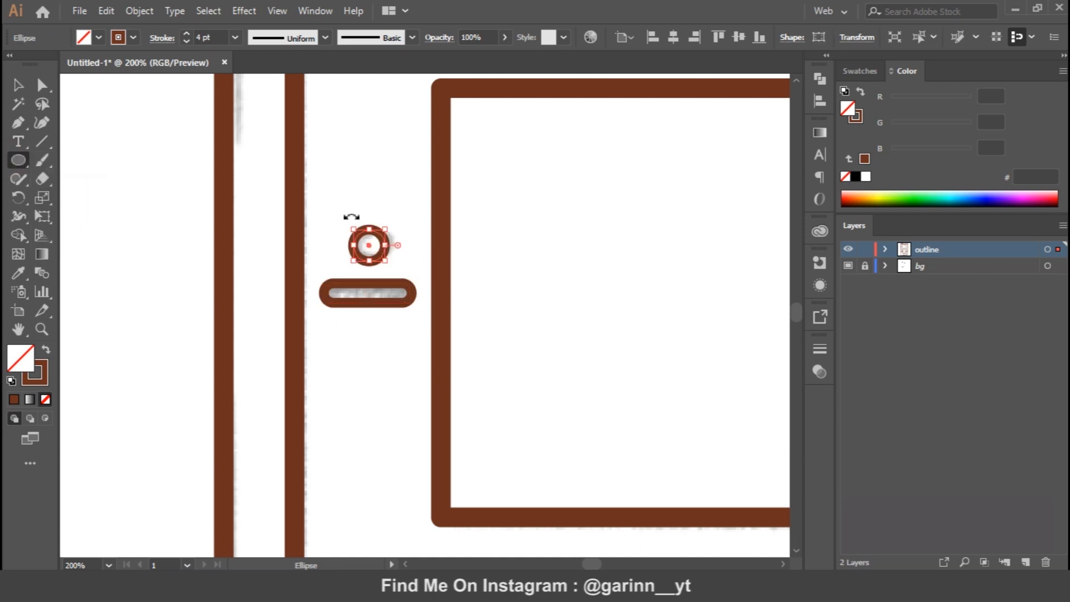
click(19, 88)
click(620, 359)
Hide the bg layer and add a new layer named color directly above it.
key(ctrl+0)
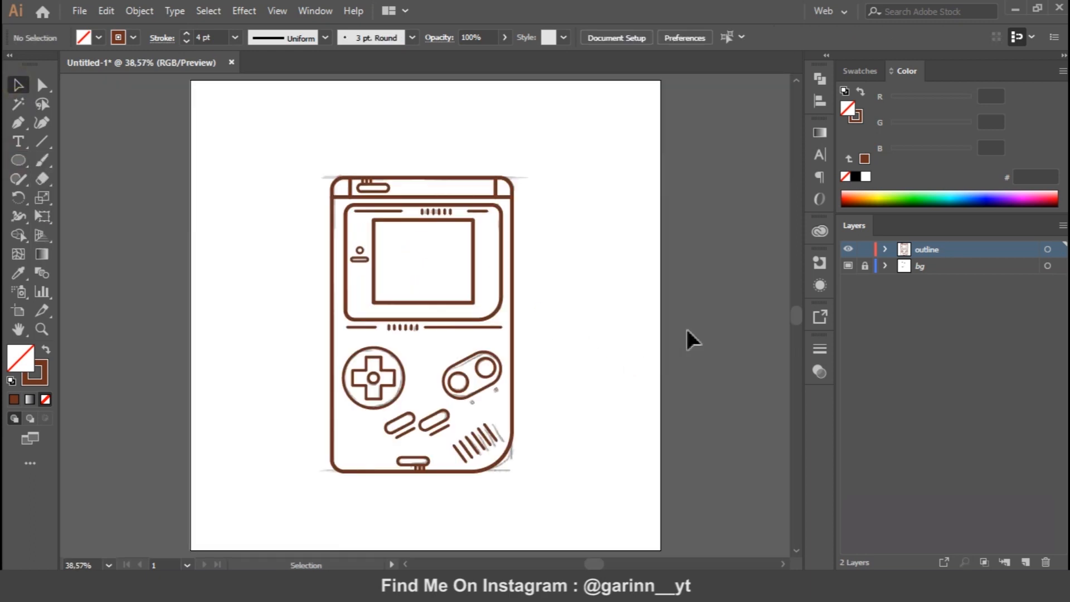
click(848, 266)
key(ctrl+equal)
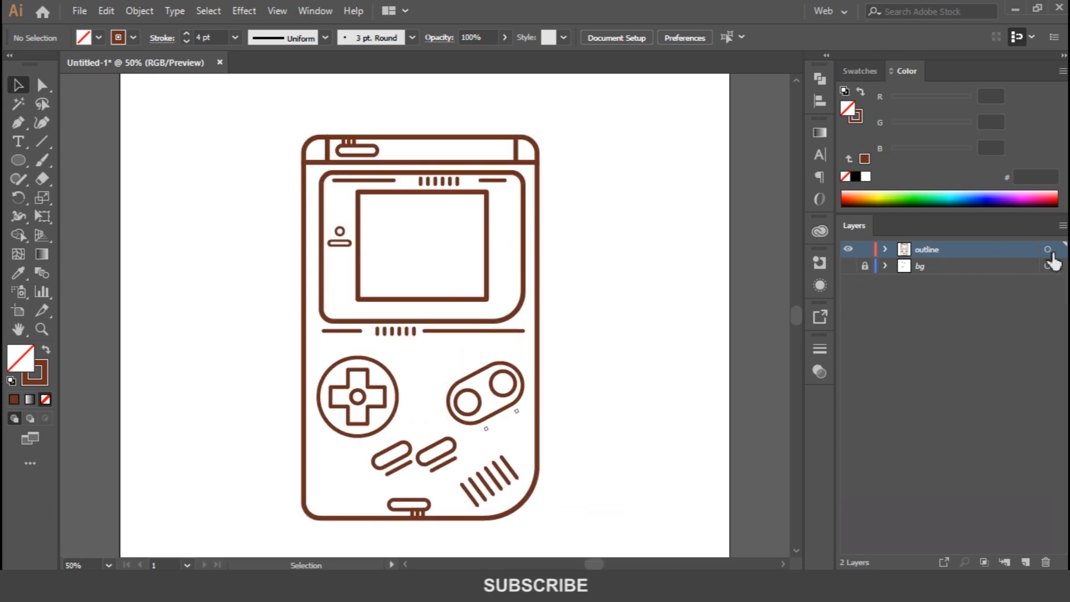
click(1007, 268)
click(1026, 562)
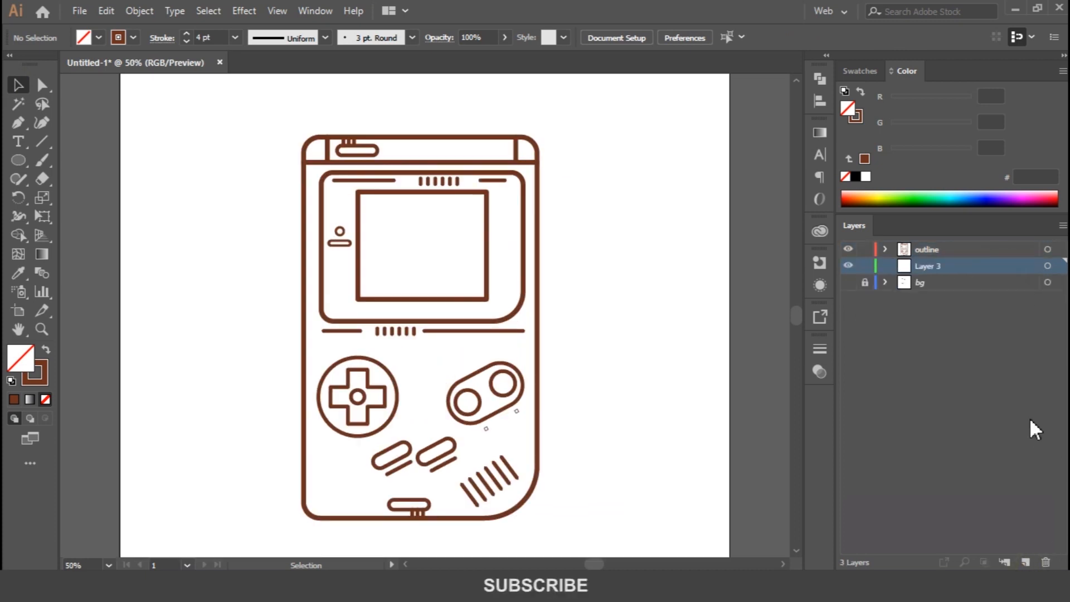
double_click(932, 266)
text(color)
key(Return)
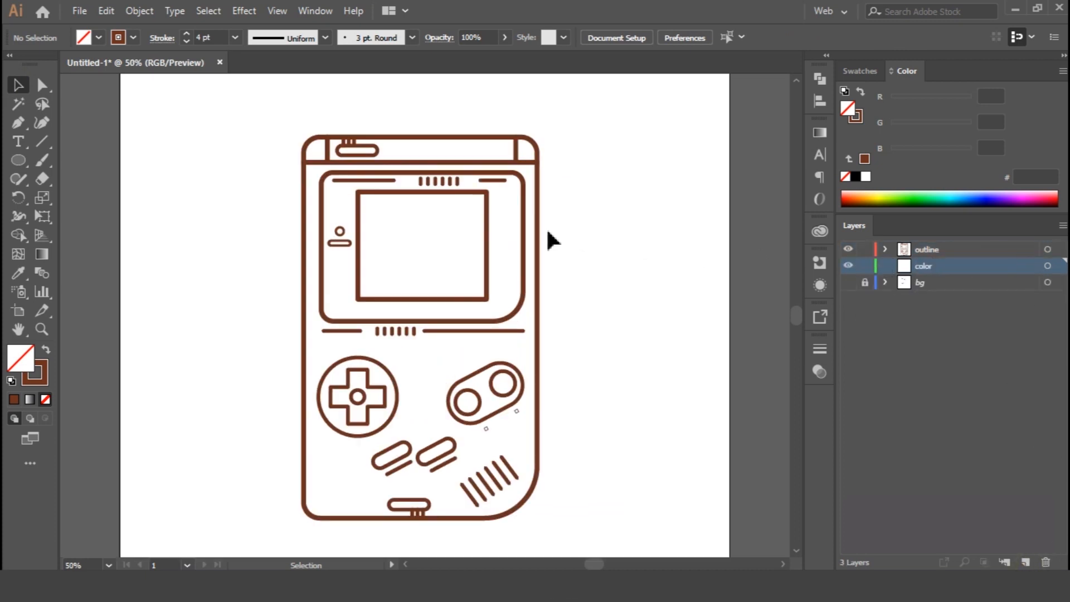
Duplicate the console's outer body outline from the outline layer onto the color layer.
click(938, 251)
click(539, 267)
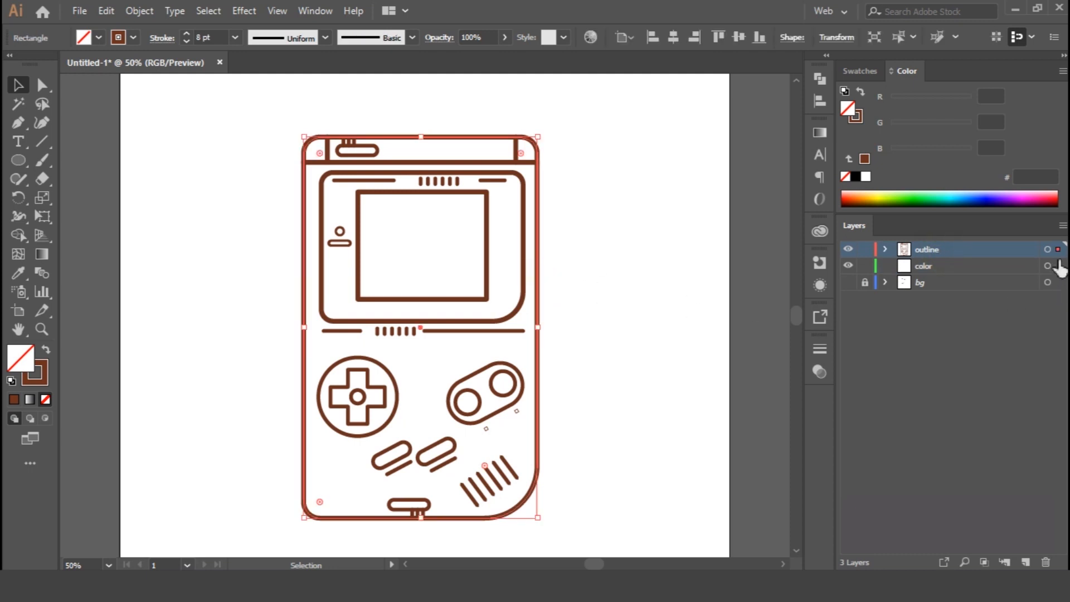
drag(1057, 251, 1059, 266)
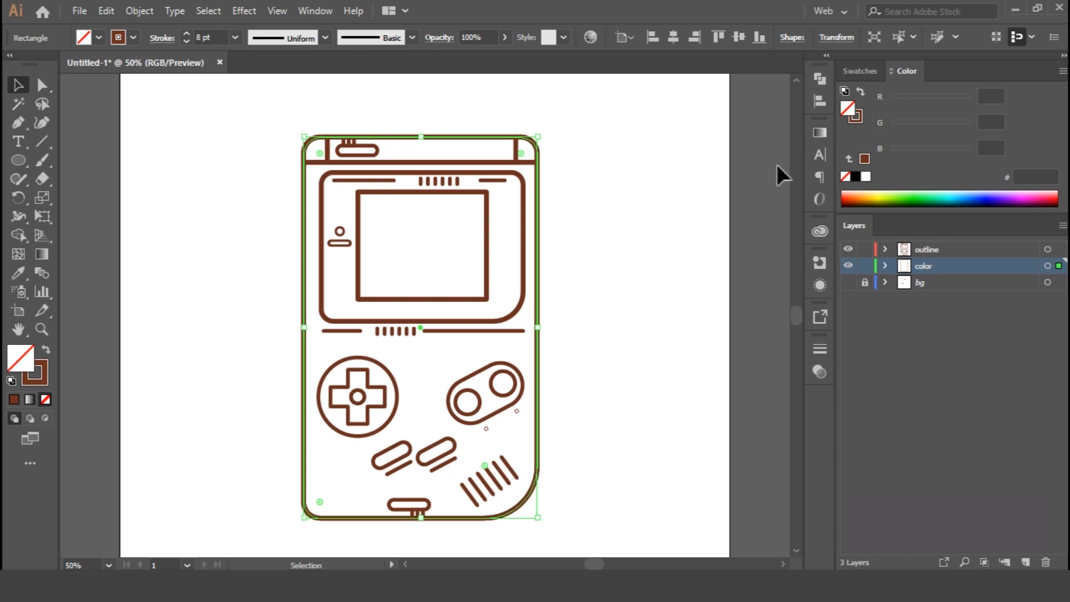
Swap the body copy's stroke and fill and fill it with the yellow-orange swatch.
click(865, 72)
click(47, 354)
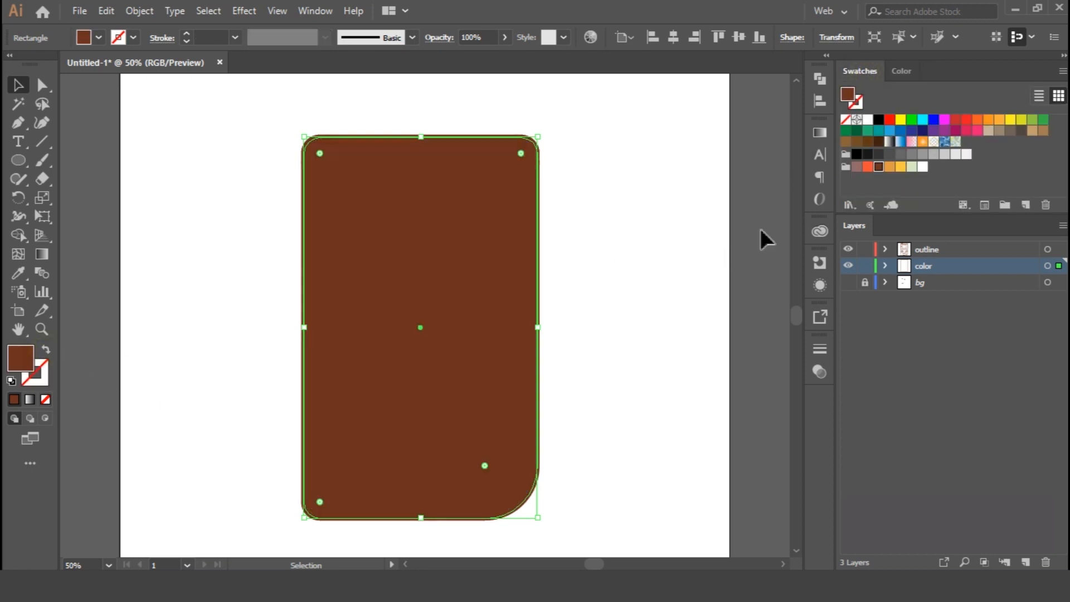
click(901, 167)
click(648, 269)
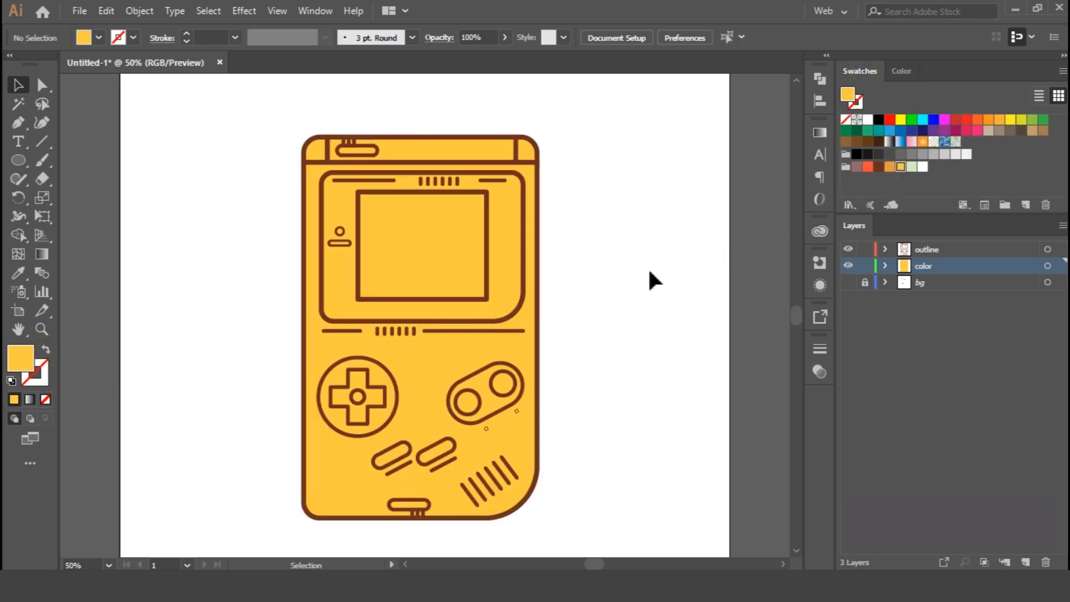
click(520, 257)
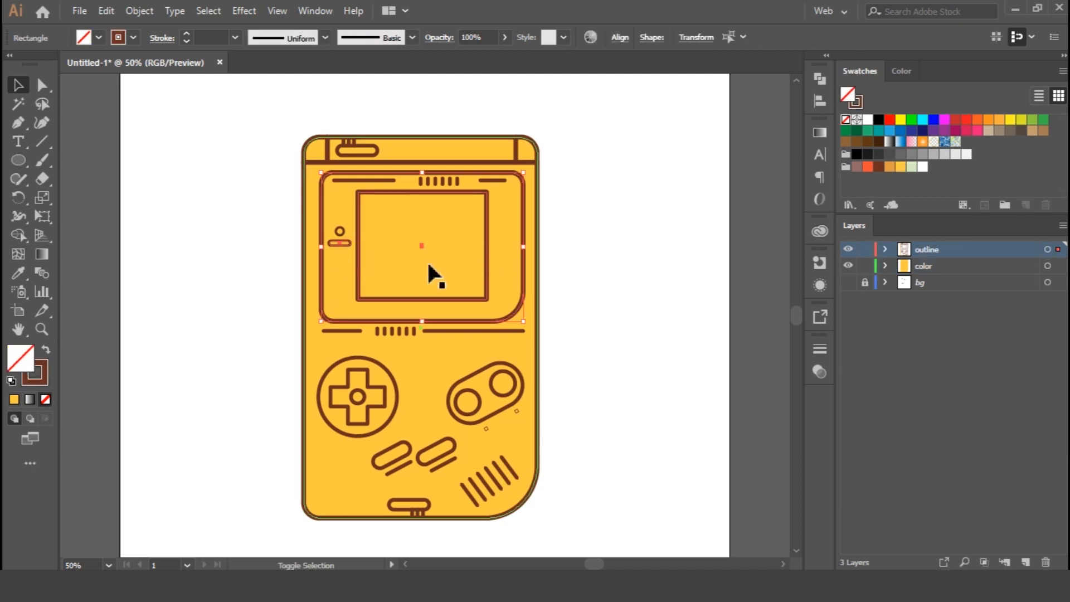
shift+click(340, 232)
shift+click(521, 383)
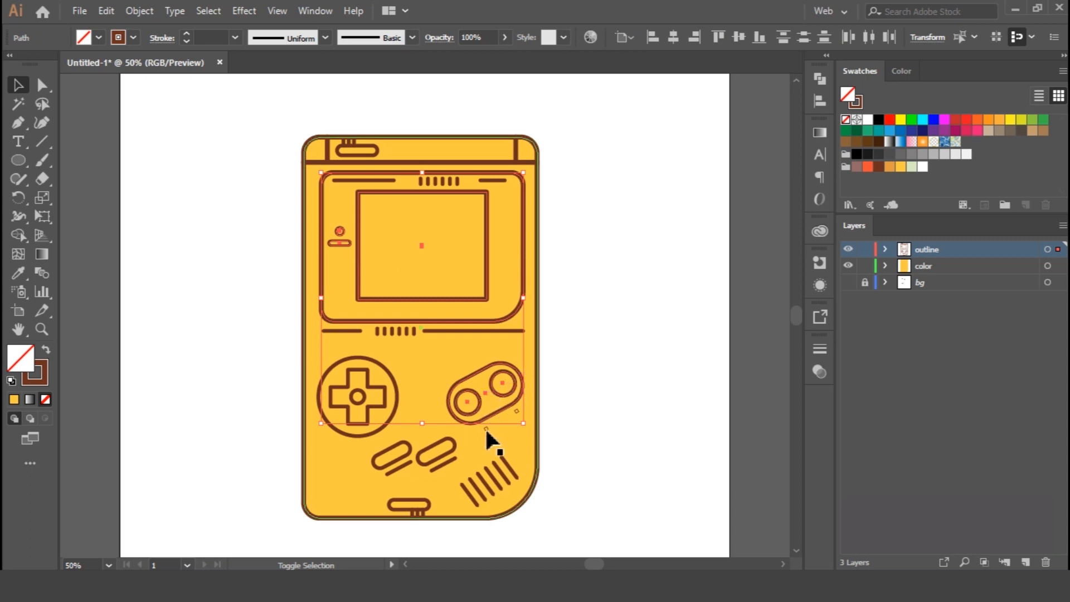
shift+click(448, 447)
shift+click(423, 501)
shift+click(382, 415)
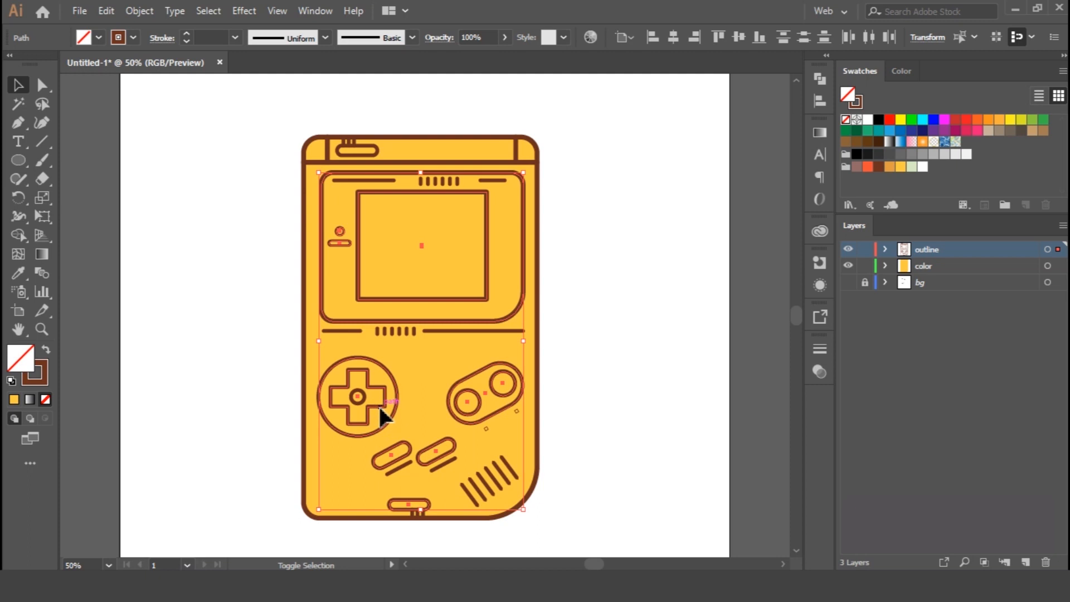
shift+click(373, 159)
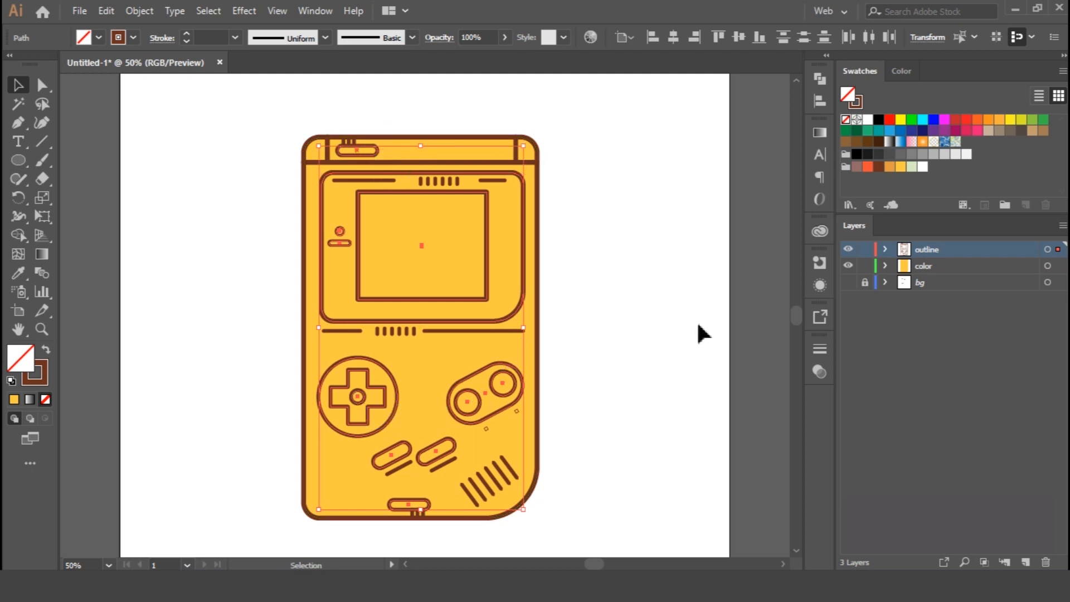
click(1058, 267)
click(1059, 251)
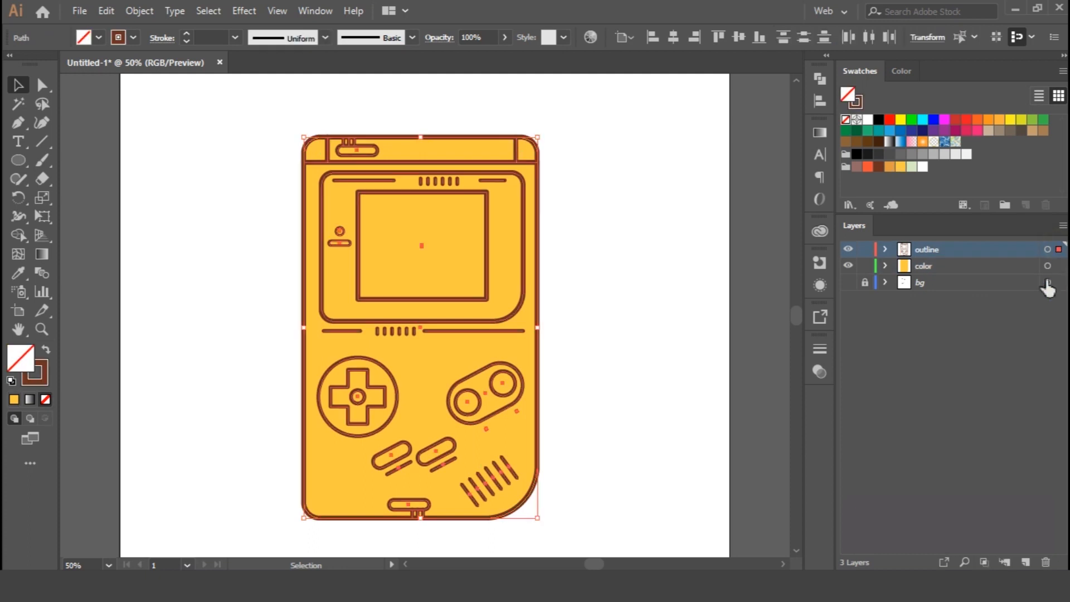
click(665, 270)
Duplicate the screen, bezel, indicator light, slots, D-pad parts and all button outlines from the outline layer onto the color layer.
click(378, 154)
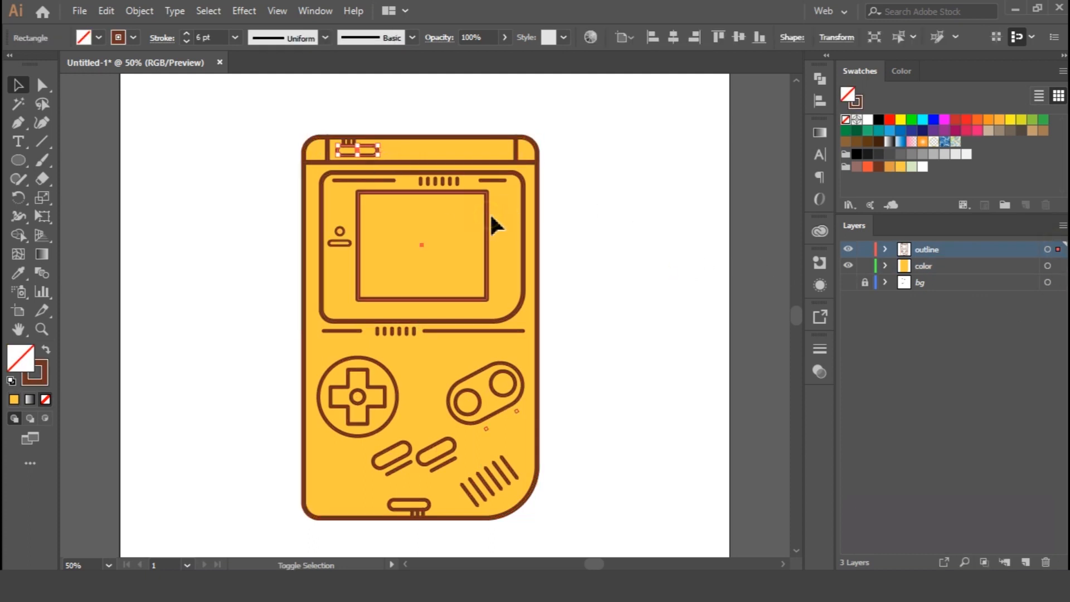
shift+click(524, 232)
shift+click(341, 239)
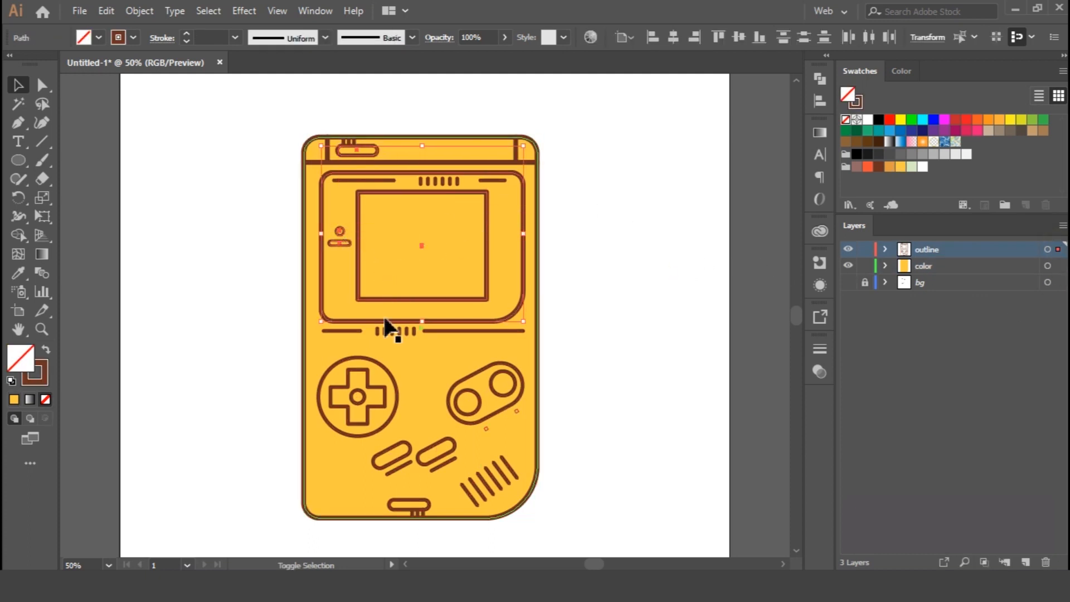
shift+click(369, 385)
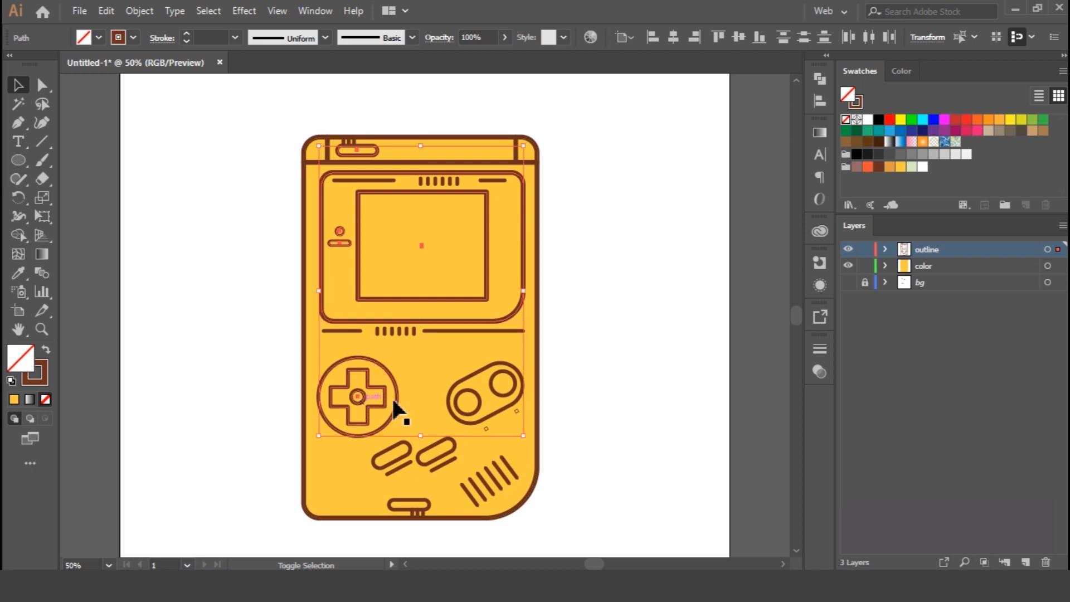
shift+click(477, 377)
shift+click(454, 446)
shift+click(410, 455)
shift+click(423, 505)
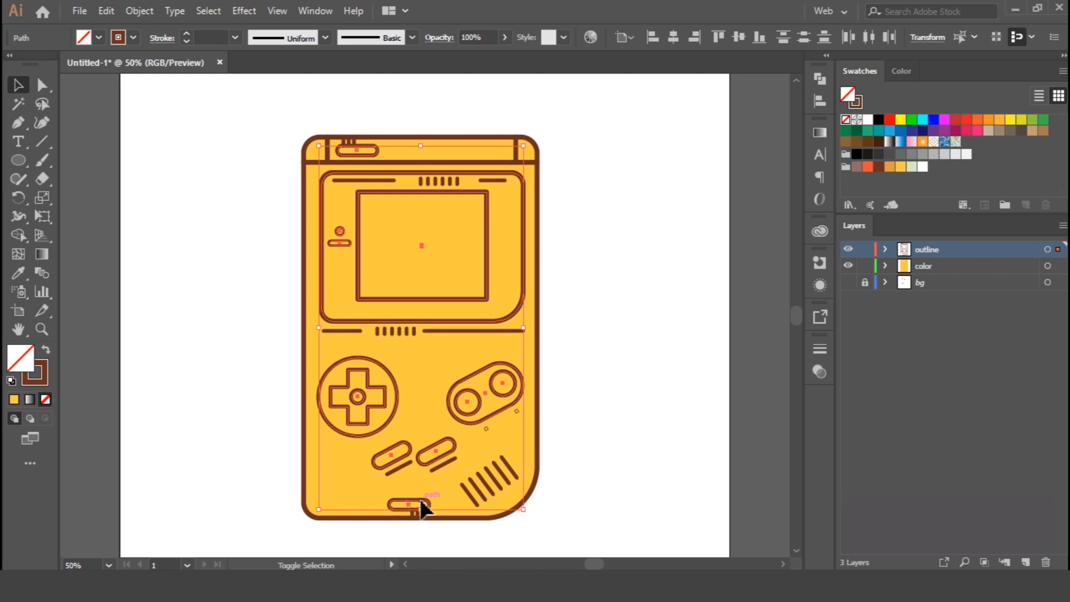
drag(1058, 250, 1058, 266)
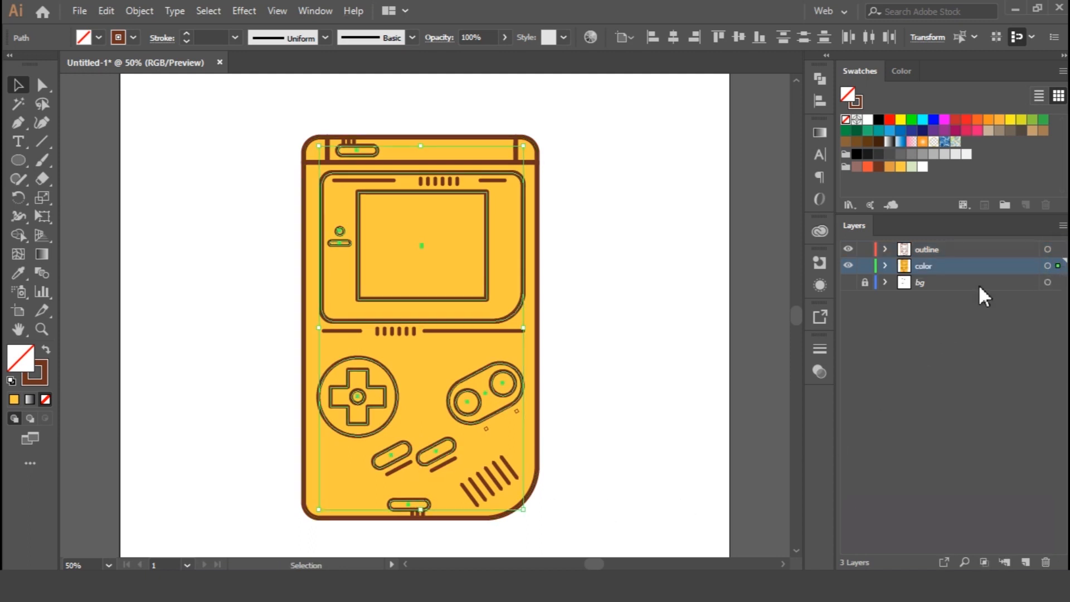
click(626, 277)
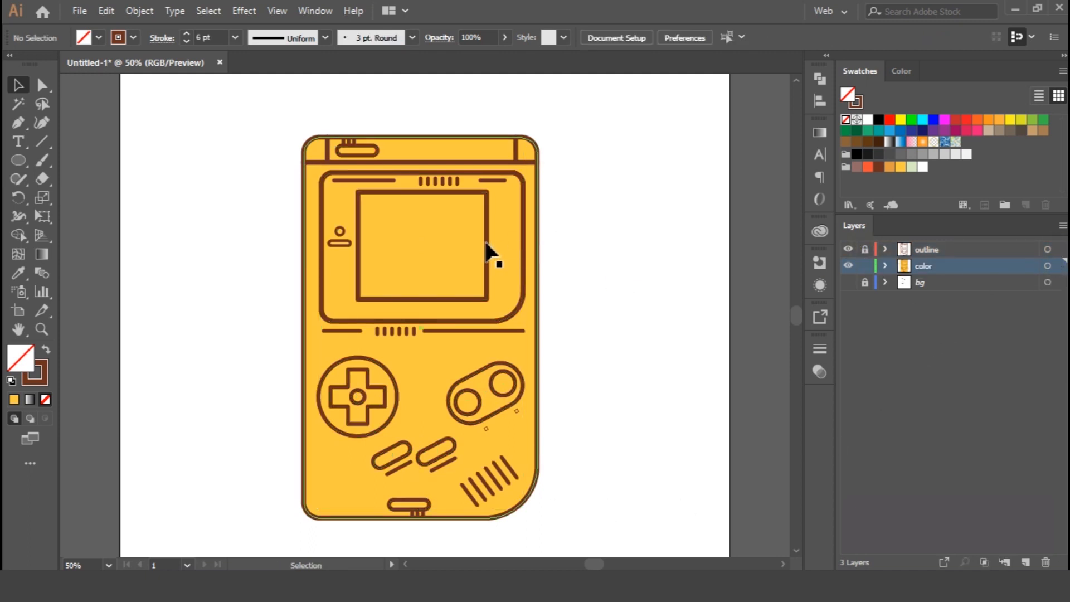
With the outline layer locked, swap stroke and fill on all the copied inner parts, leaving out the body shape.
click(522, 246)
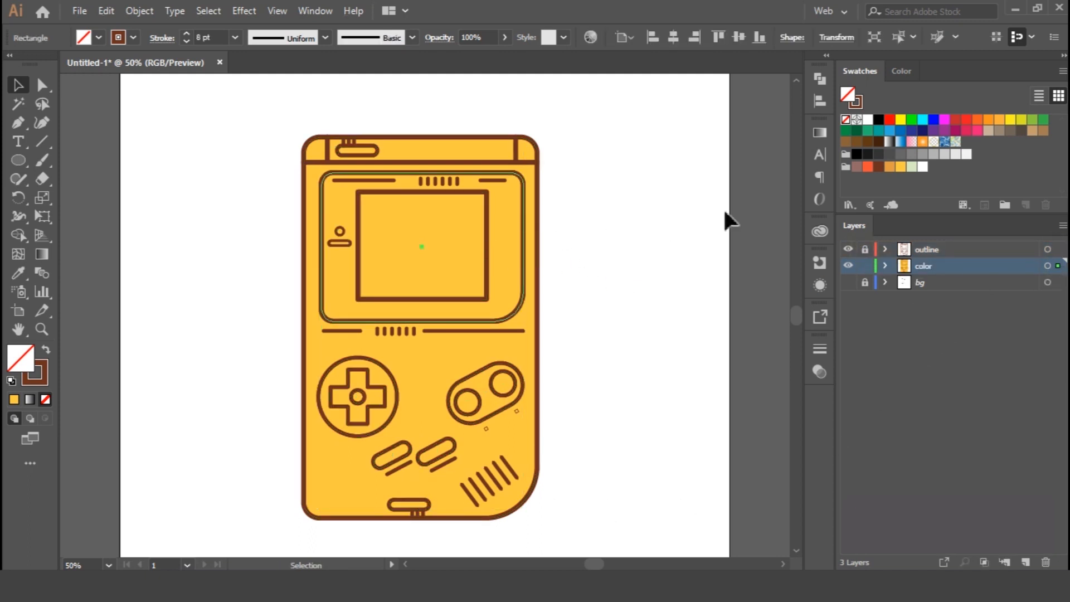
click(723, 310)
drag(225, 102, 496, 502)
shift+click(359, 474)
click(47, 350)
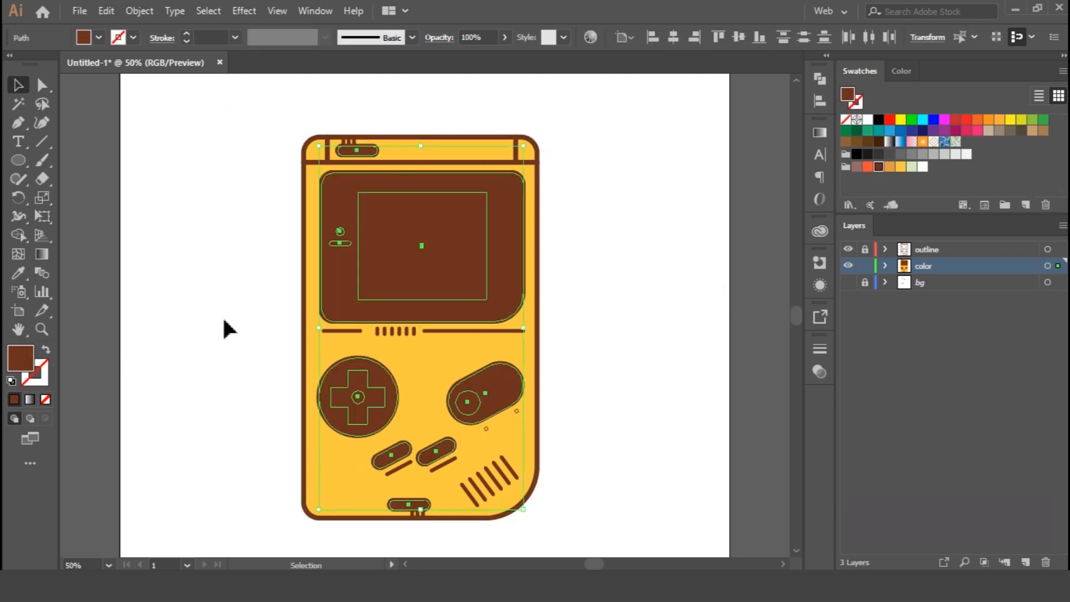
click(623, 241)
Fill the screen with the pale green swatch and the bezel behind it and the slot at the console's top with the mauve swatch.
click(449, 250)
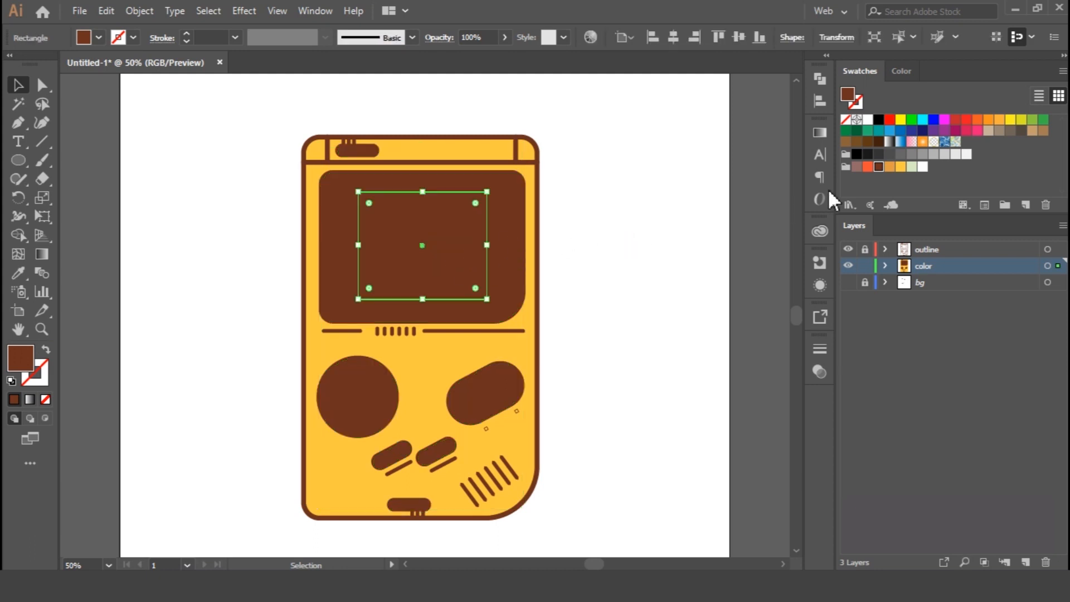
click(911, 166)
key(ctrl+alt+bracketleft)
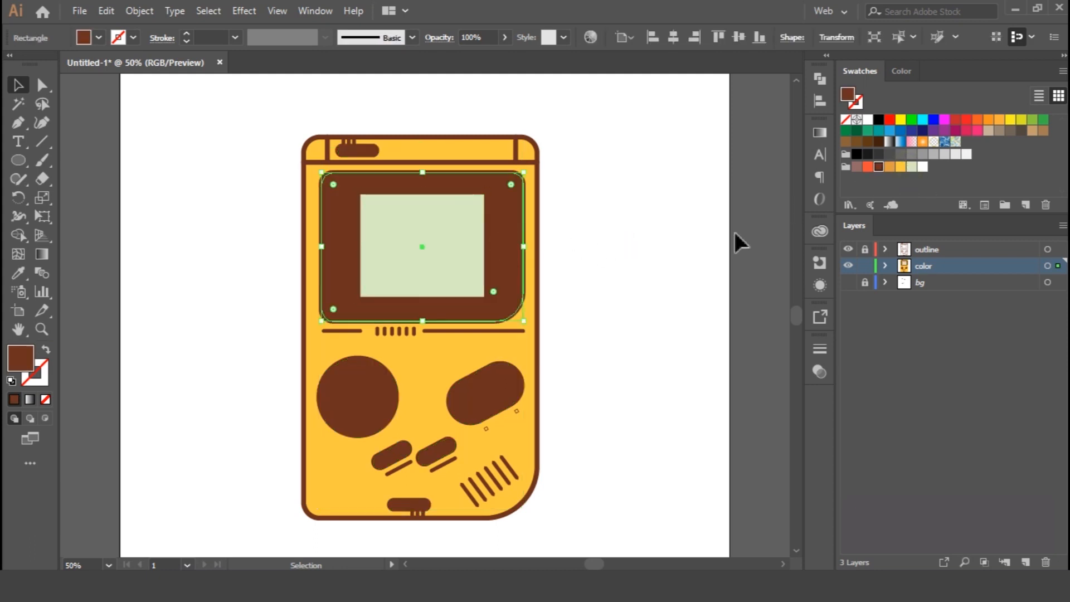
click(857, 167)
drag(383, 186, 337, 146)
click(857, 167)
Fill the two round action buttons with the red-orange swatch.
click(501, 395)
shift+click(475, 405)
click(868, 167)
click(568, 399)
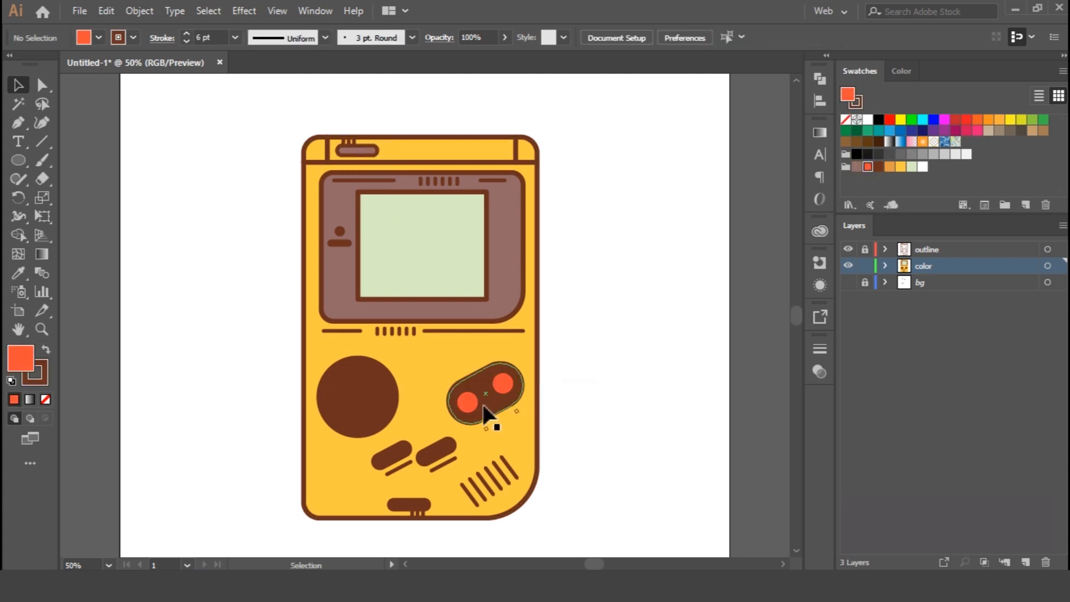
Fill the D-pad's disc, its small center circle and the oblong plate behind the action buttons with the mauve swatch.
click(388, 413)
click(858, 168)
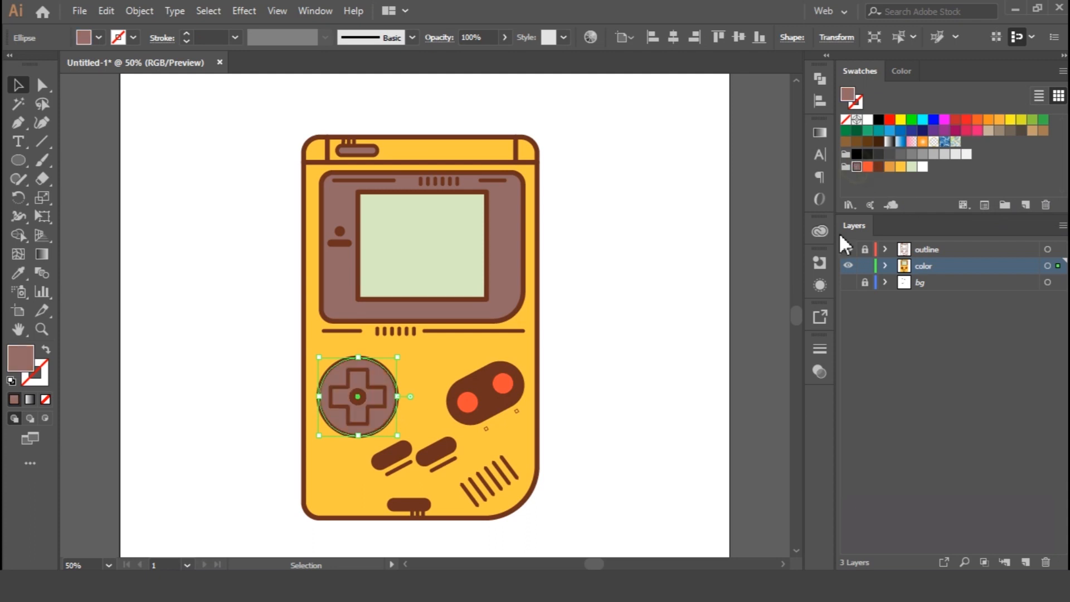
click(546, 393)
click(484, 399)
click(857, 167)
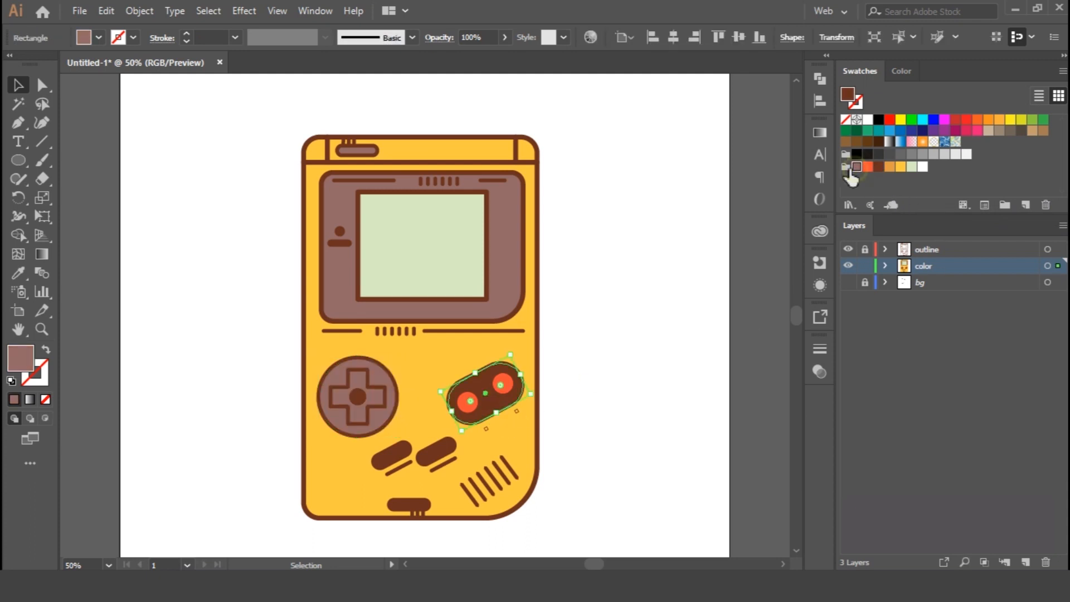
click(358, 397)
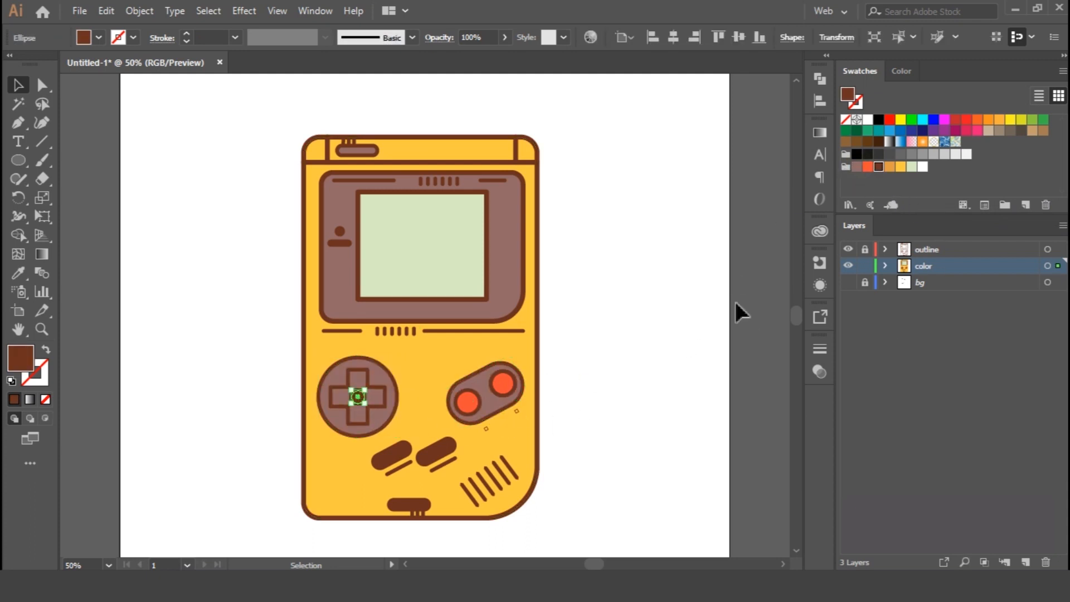
click(857, 167)
click(658, 328)
Fill the two slanted pill buttons and the slot at the console's bottom edge with the darker orange swatch.
click(437, 450)
shift+click(391, 456)
shift+click(412, 504)
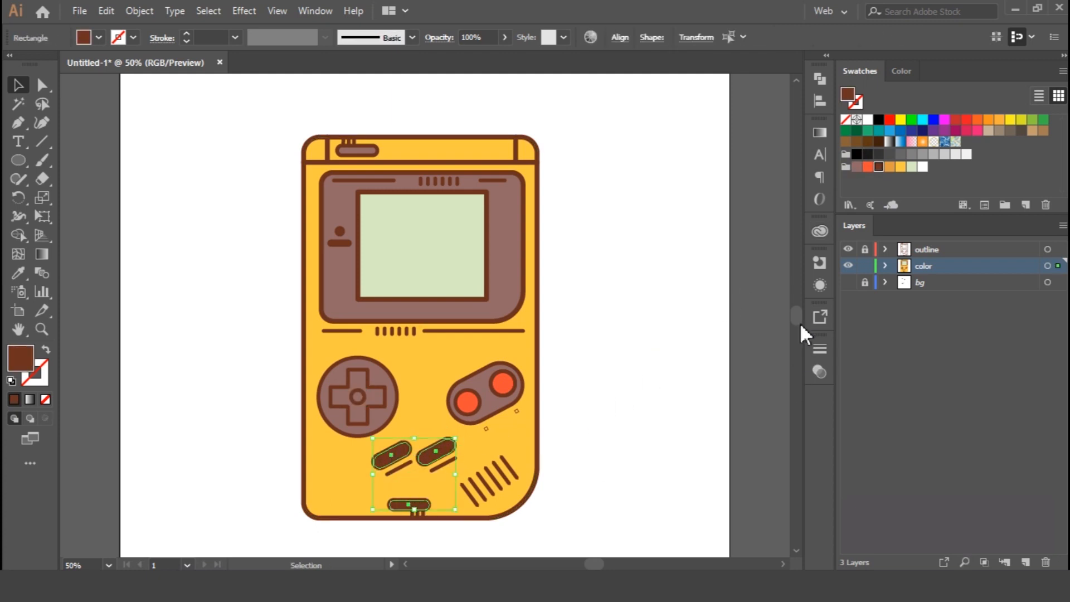
click(893, 167)
click(583, 407)
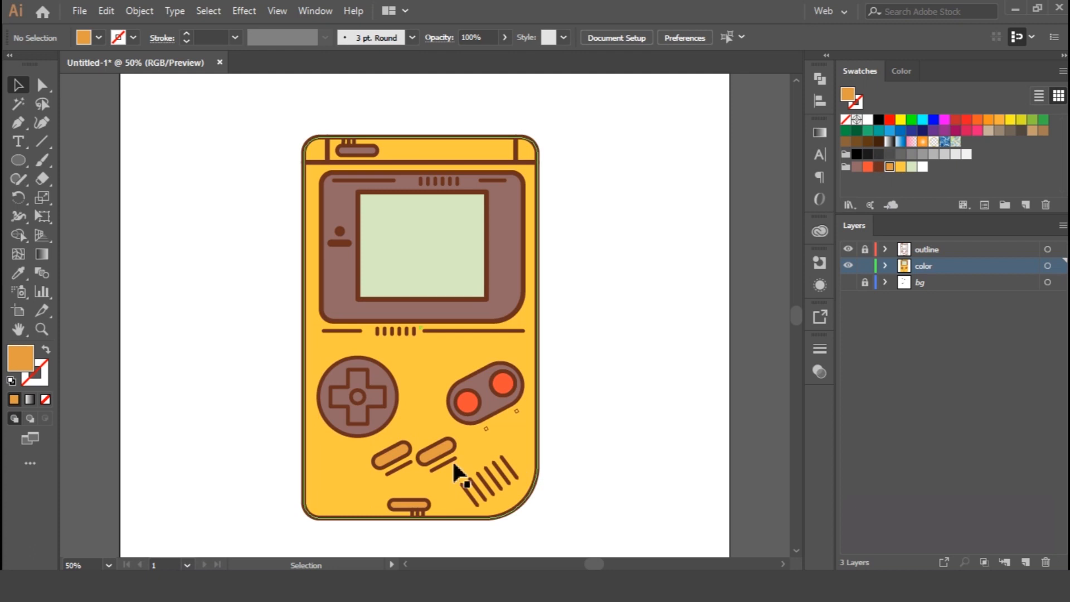
Recolor the slot at the console's top and the action-button plate with the darker orange swatch.
click(364, 149)
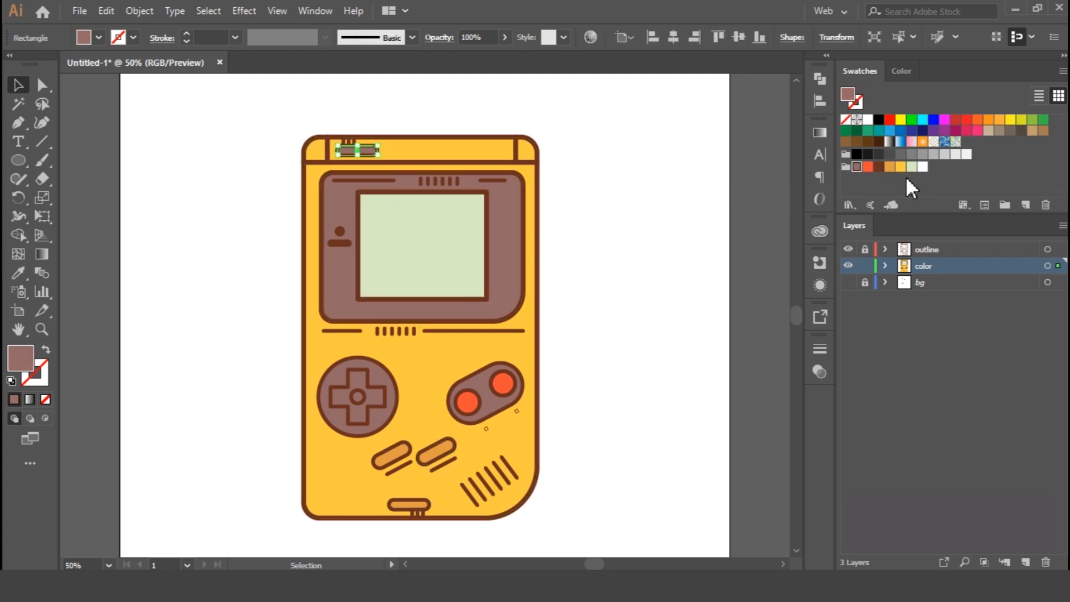
click(891, 168)
click(485, 406)
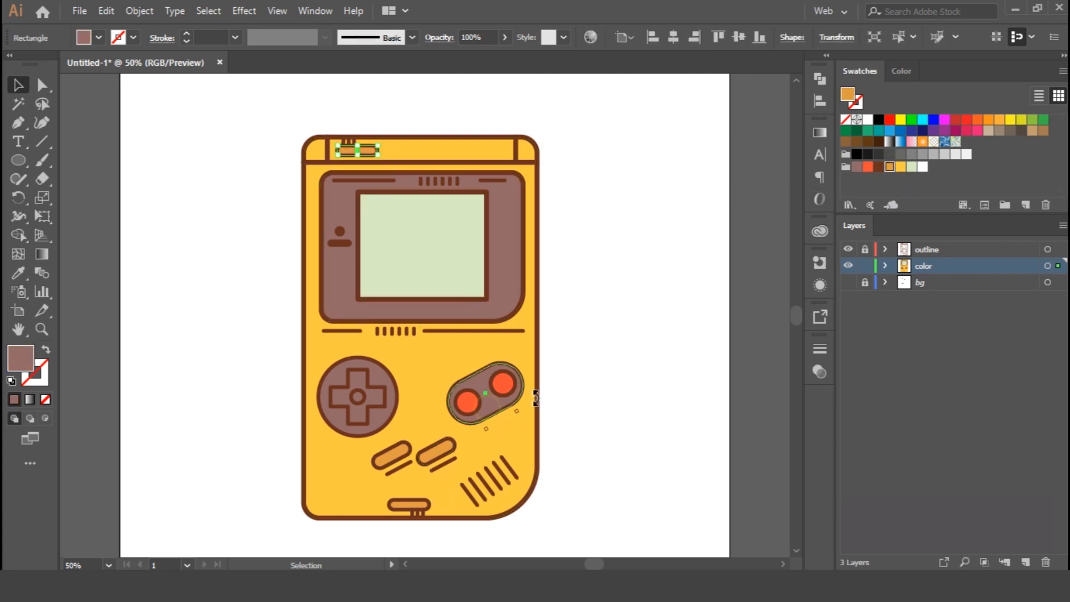
click(890, 167)
Send the D-pad's disc behind the cross and fill the cross with the darker orange swatch.
click(375, 397)
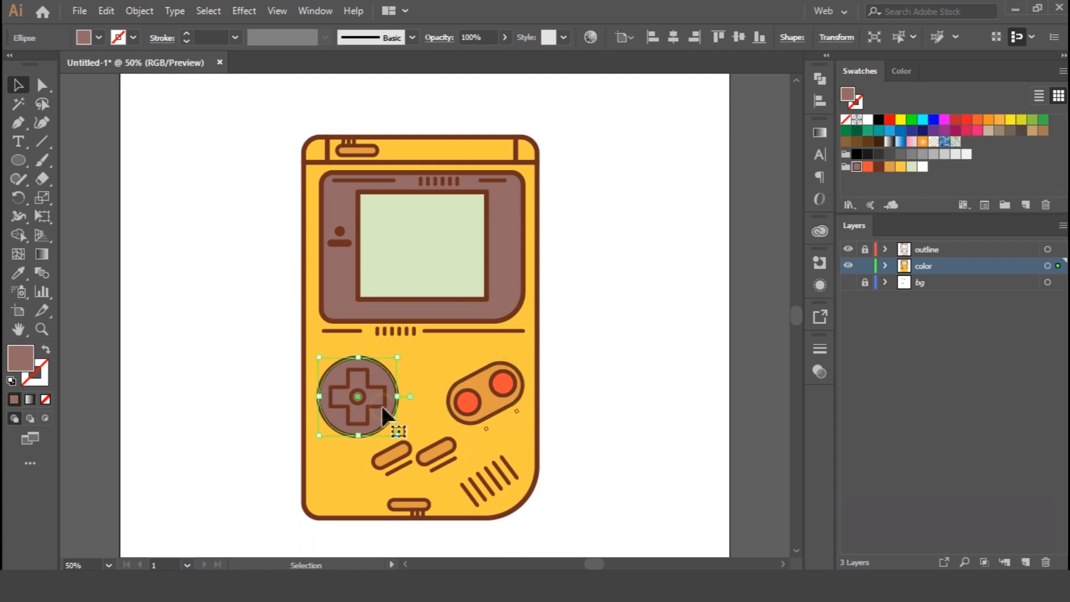
click(443, 369)
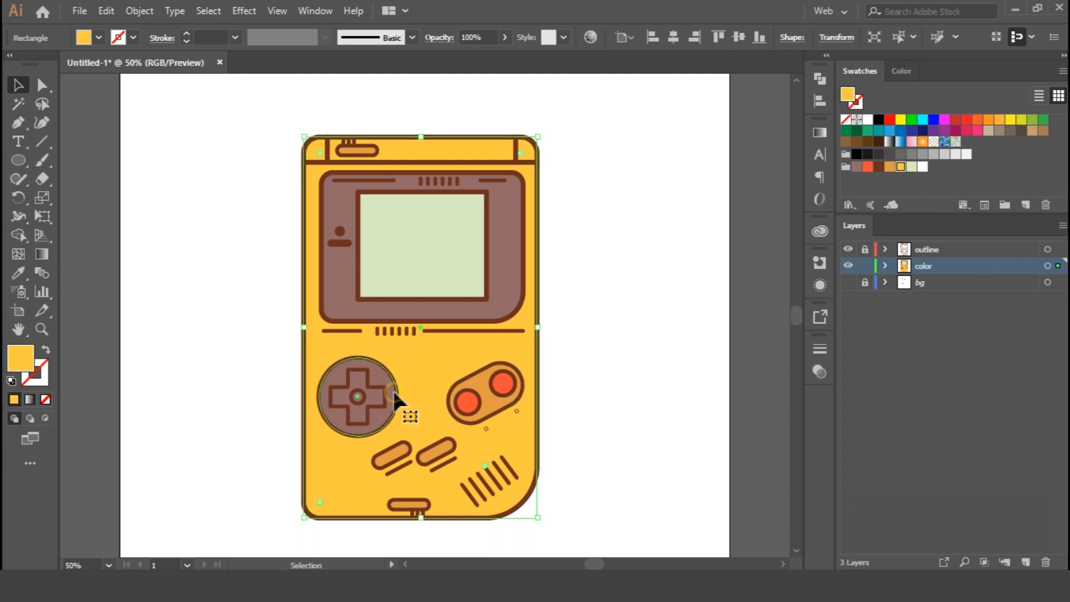
click(395, 394)
key(ctrl+[)
click(417, 385)
click(376, 404)
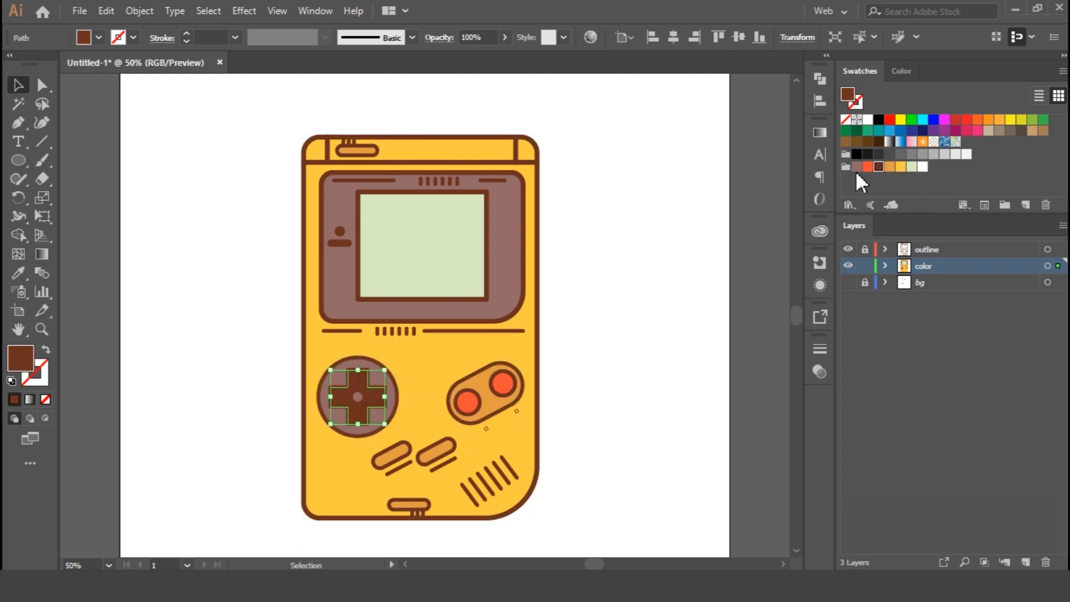
click(890, 168)
click(661, 334)
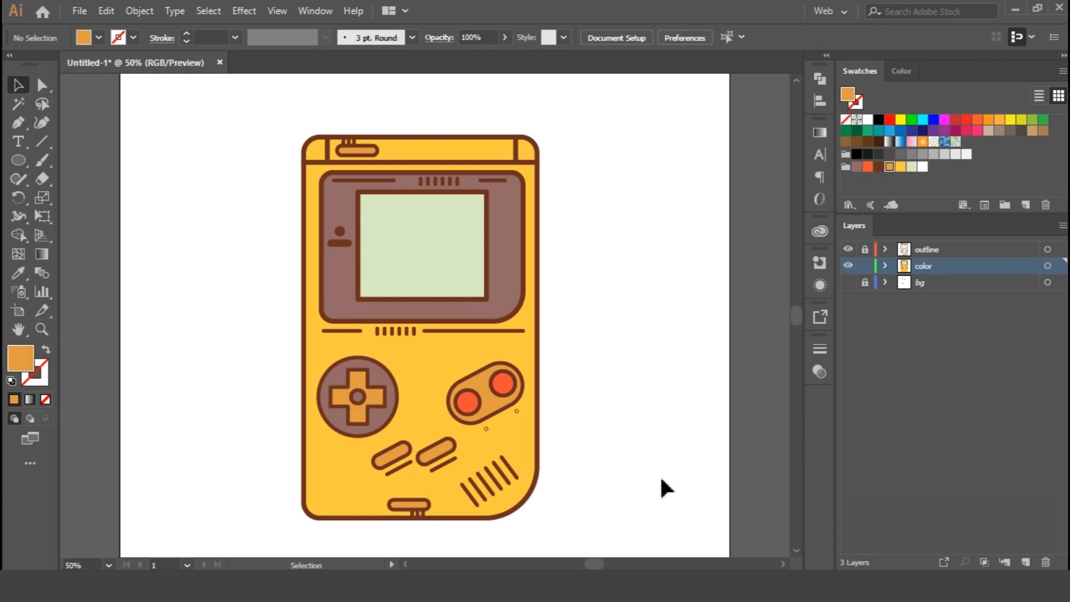
Fill the small rounded slot below the indicator light with the pale green swatch.
key(ctrl+0)
click(360, 259)
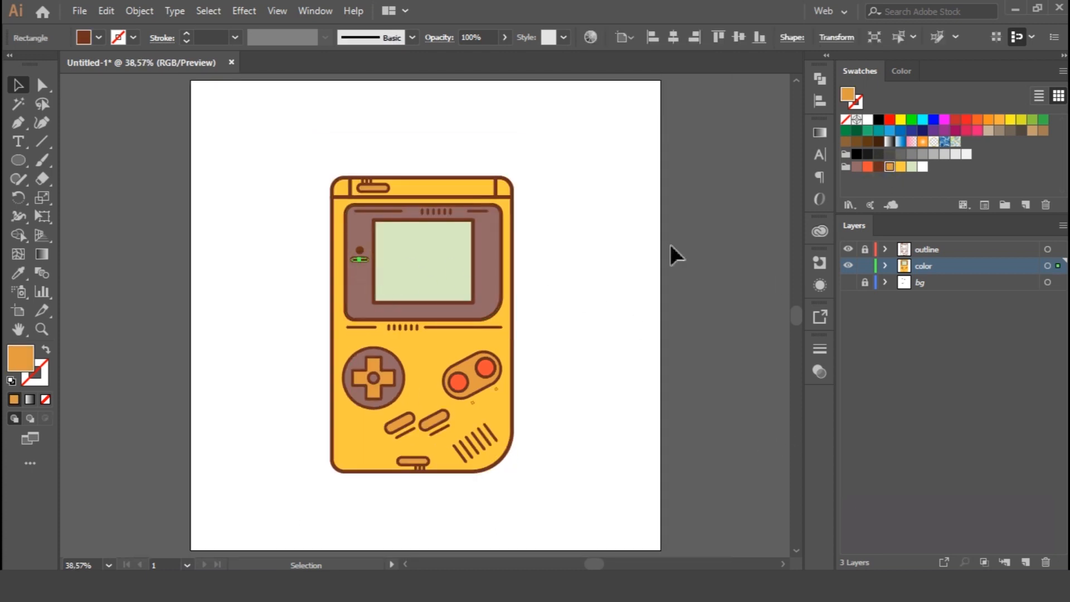
click(912, 167)
click(713, 312)
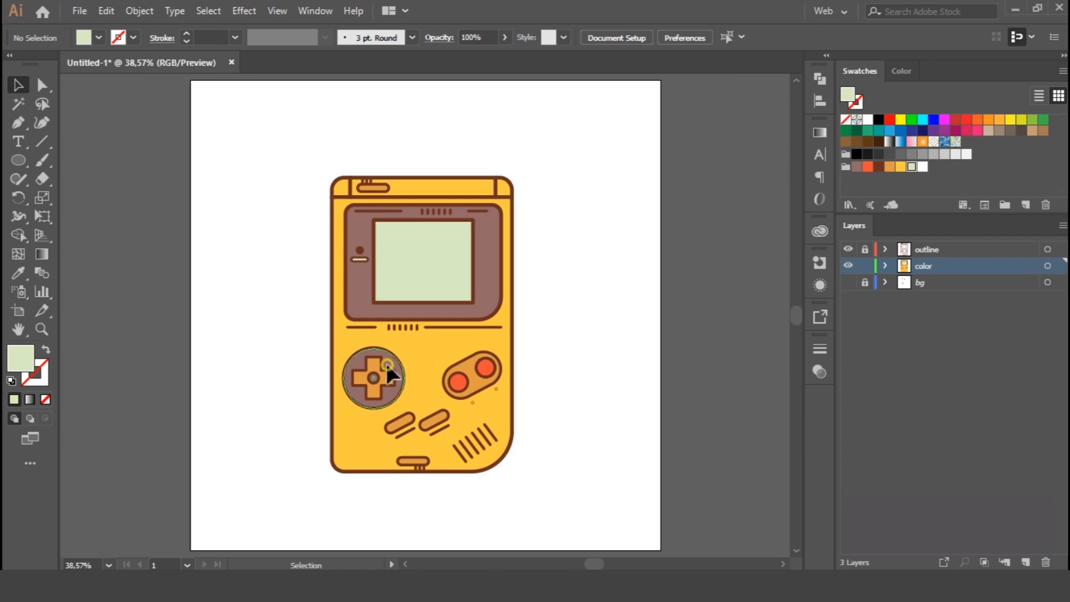
Recolor the D-pad's disc with the darker orange swatch and the two slanted pill buttons with the mauve swatch.
click(361, 365)
click(890, 167)
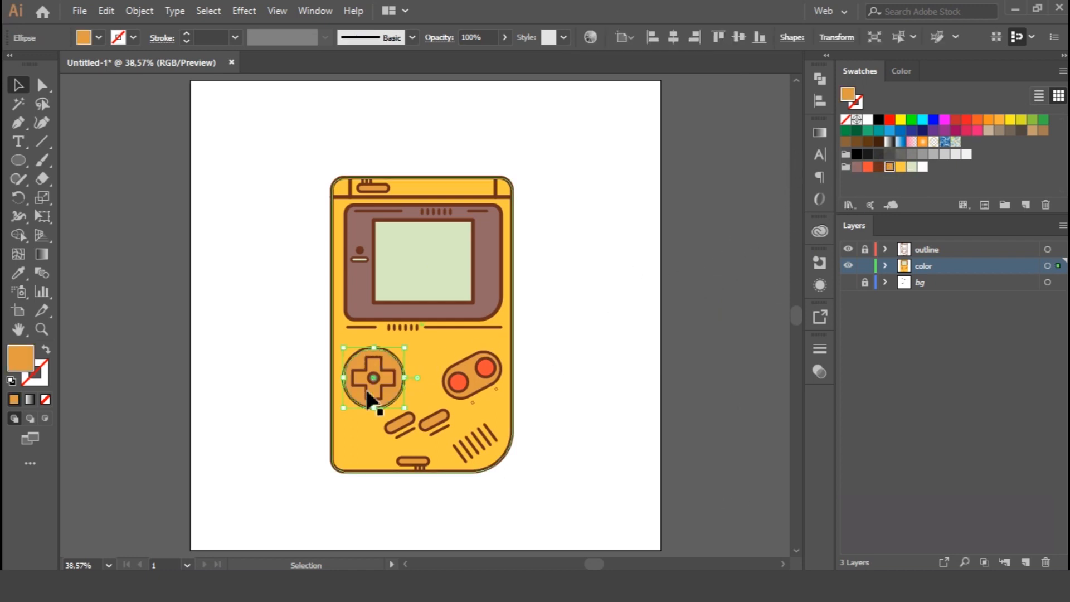
key(ctrl+plus)
key(ctrl+plus)
click(544, 391)
shift+click(469, 396)
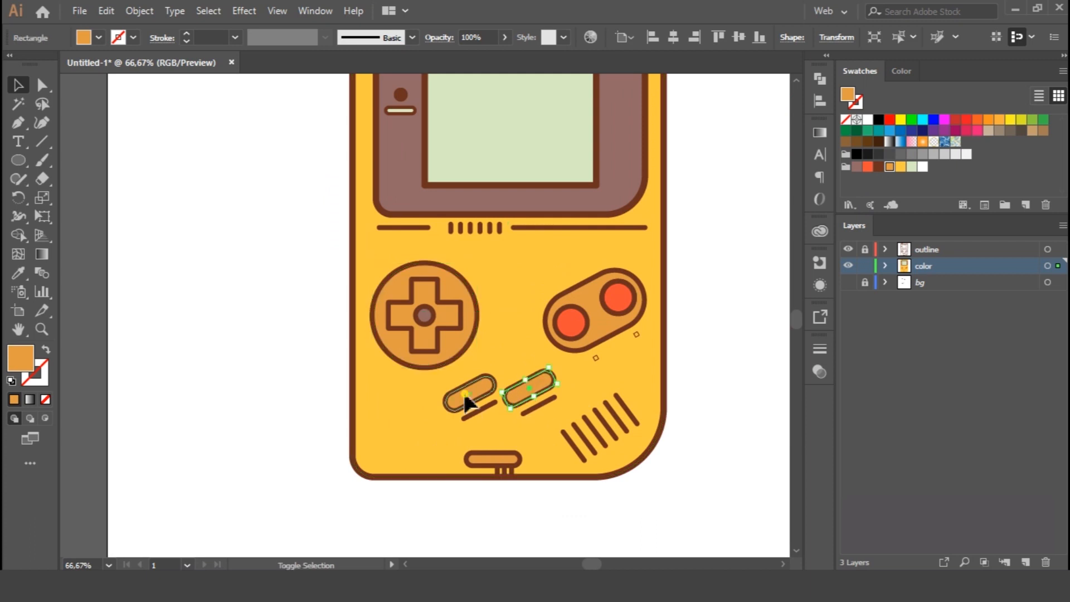
click(857, 166)
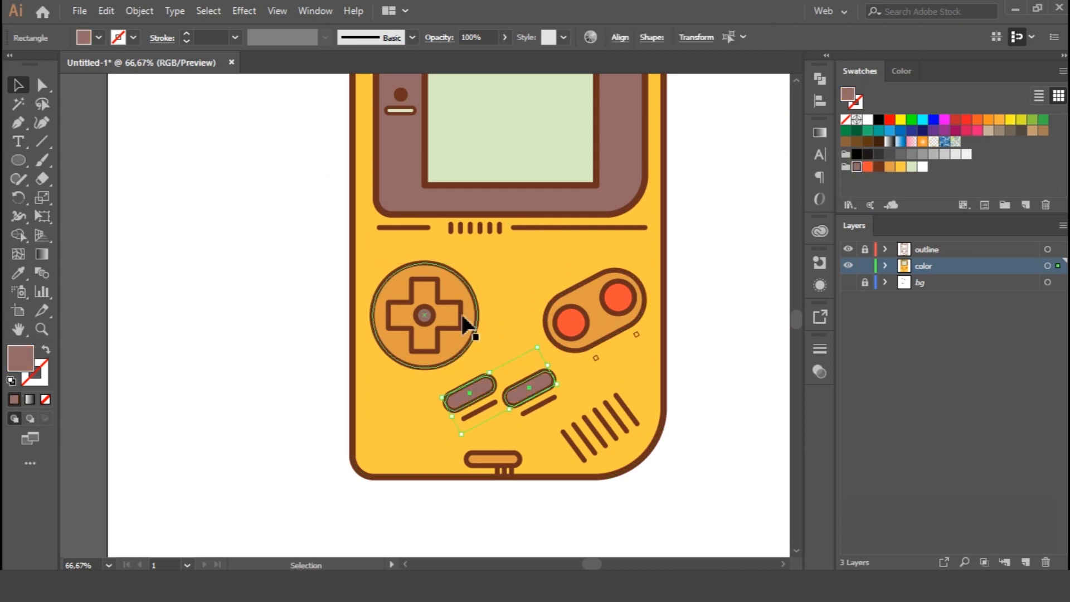
Recolor the D-pad's cross with the mauve swatch.
click(462, 315)
click(857, 167)
click(741, 254)
Fill the small rounded slot beside the screen with dark brown and the indicator light above it with pale green.
key(space)
drag(743, 254, 692, 367)
click(350, 223)
click(880, 166)
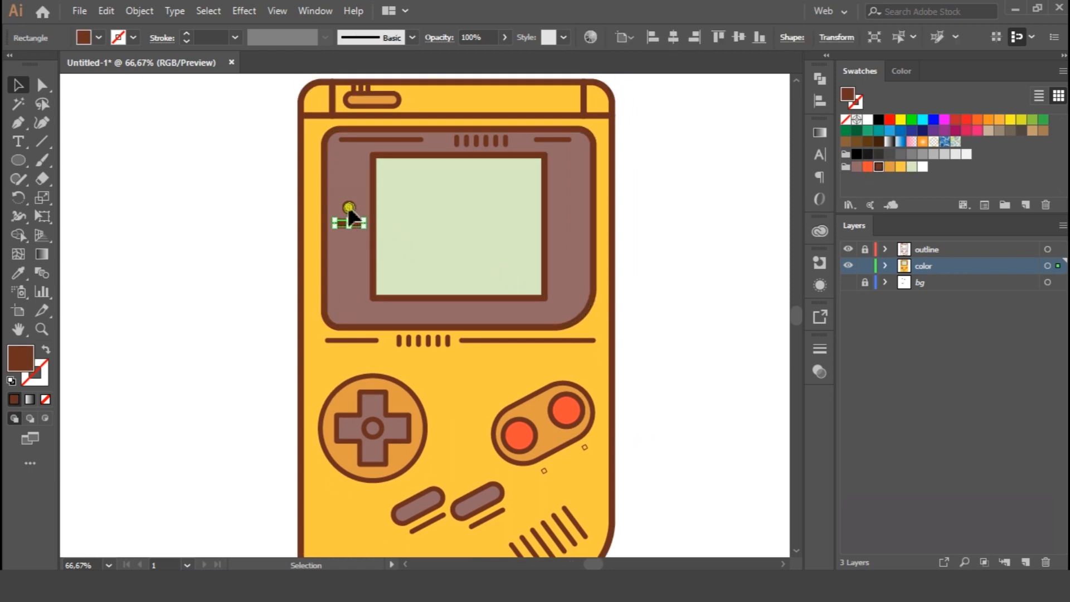
click(857, 167)
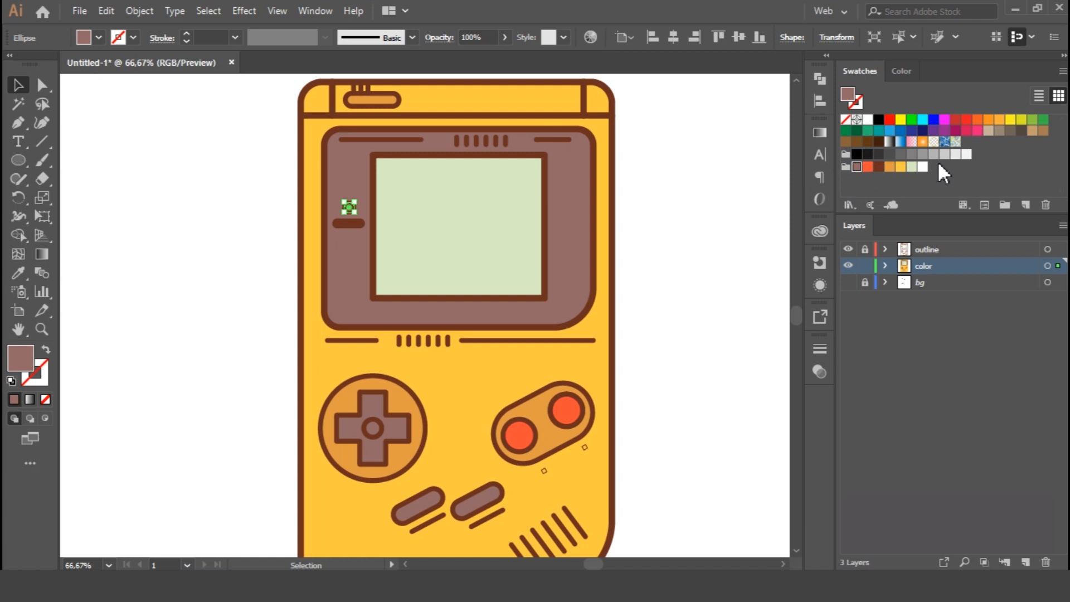
click(913, 166)
click(685, 277)
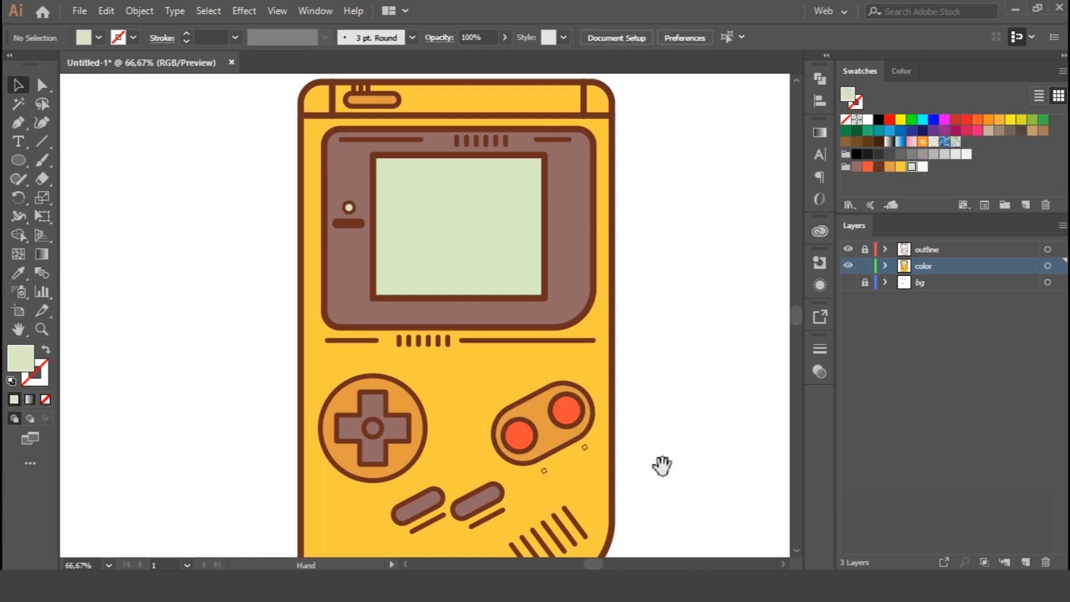
Give the two small squares below the red buttons' slanted pill a white fill and no stroke.
drag(663, 465, 638, 418)
click(605, 417)
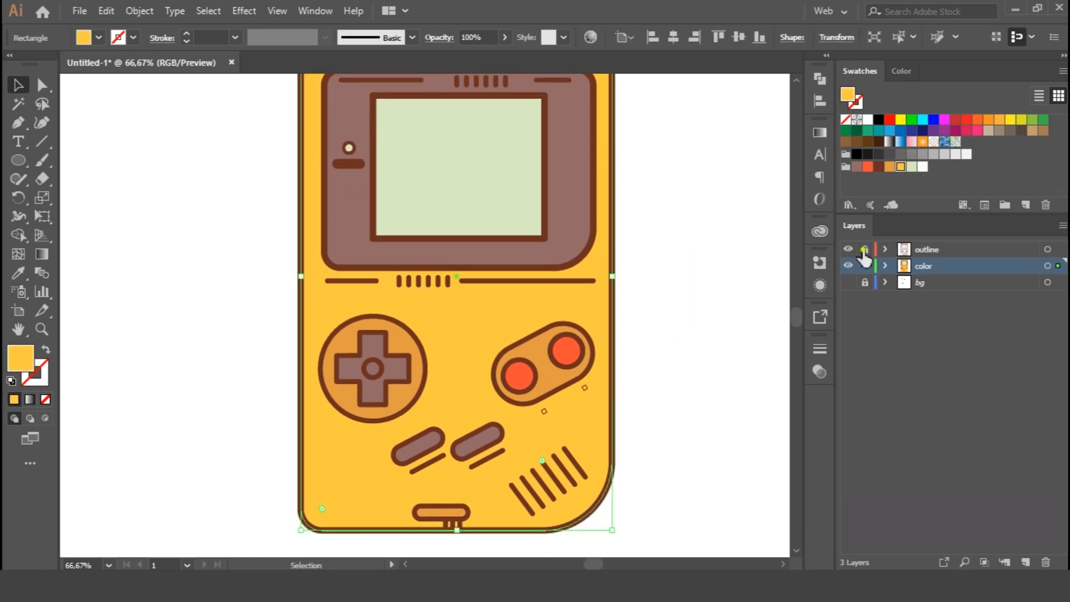
drag(577, 394, 543, 411)
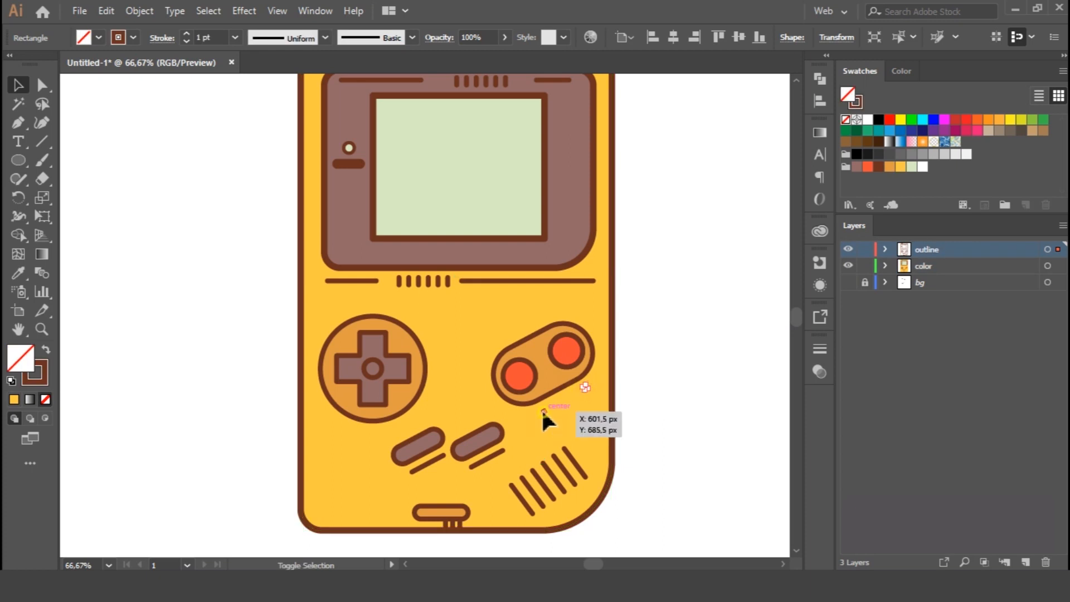
click(923, 166)
click(696, 342)
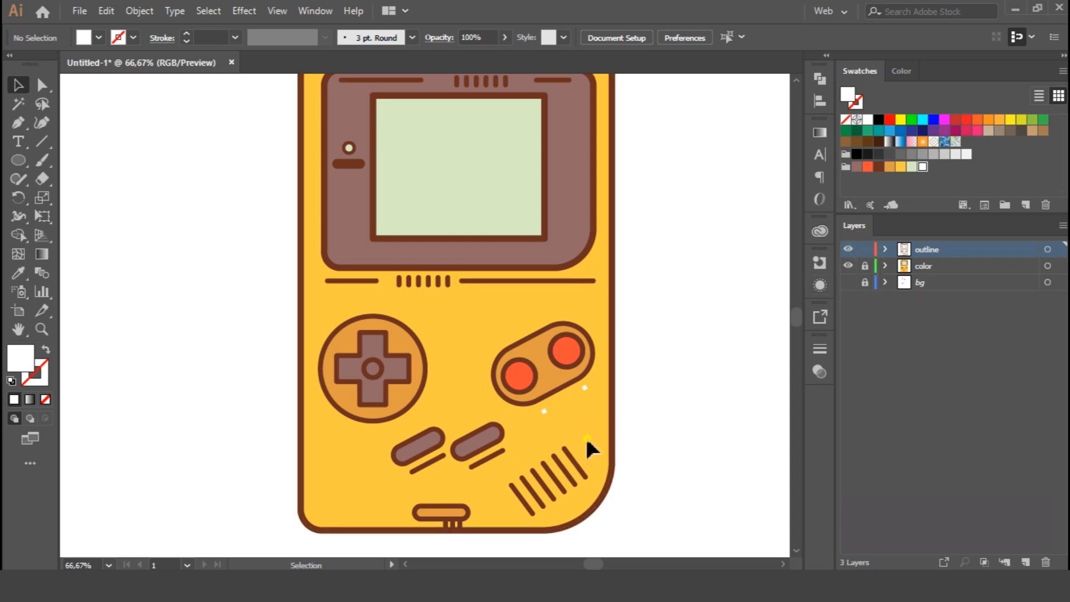
Give the slanted speaker lines a mauve fill and an 8 pt dark brown stroke.
drag(532, 484, 530, 486)
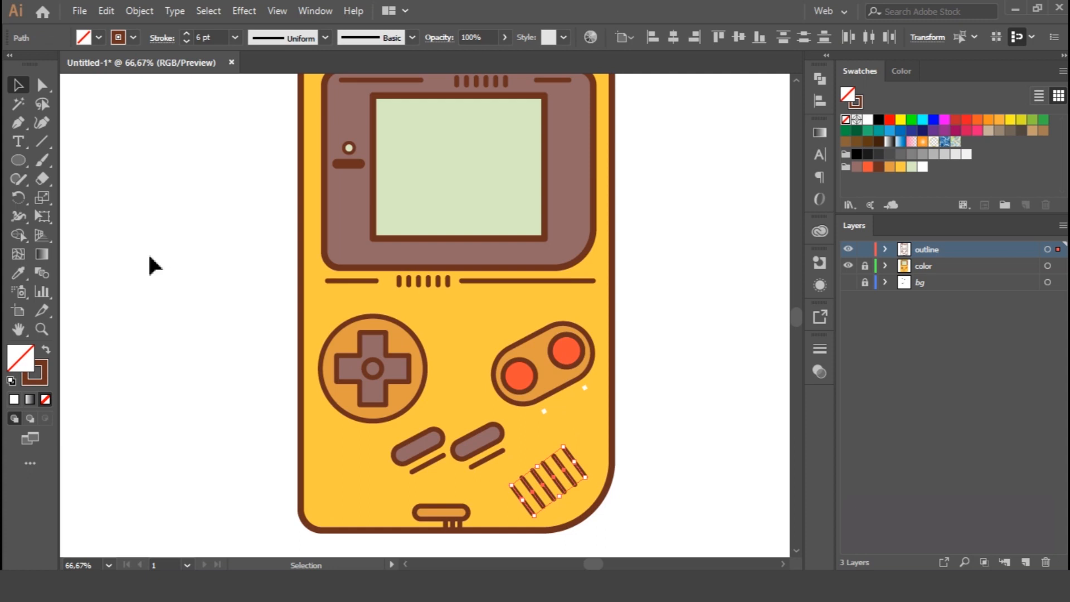
click(46, 353)
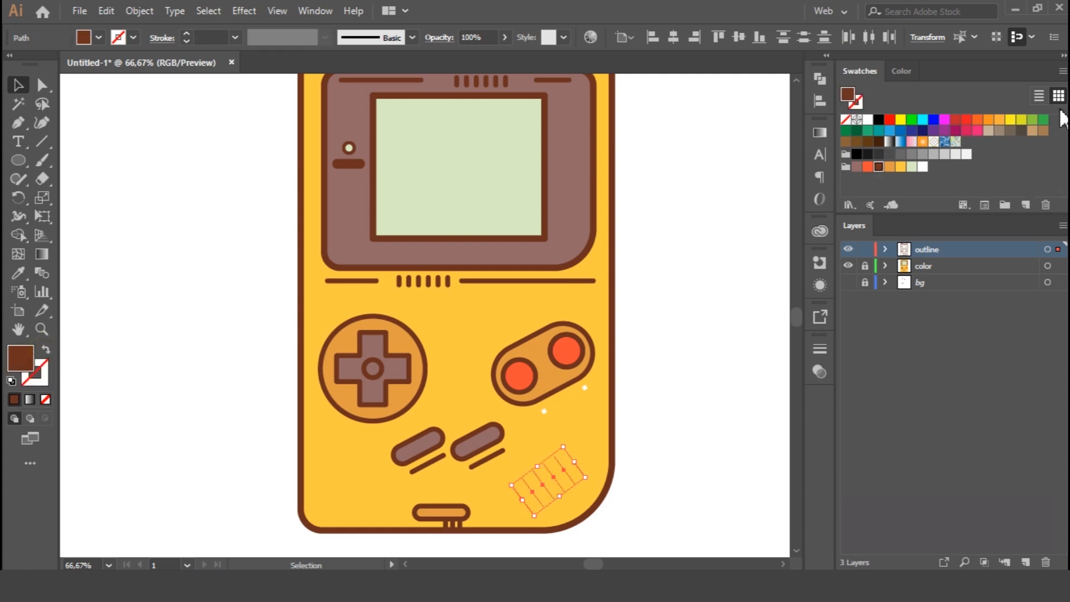
click(857, 167)
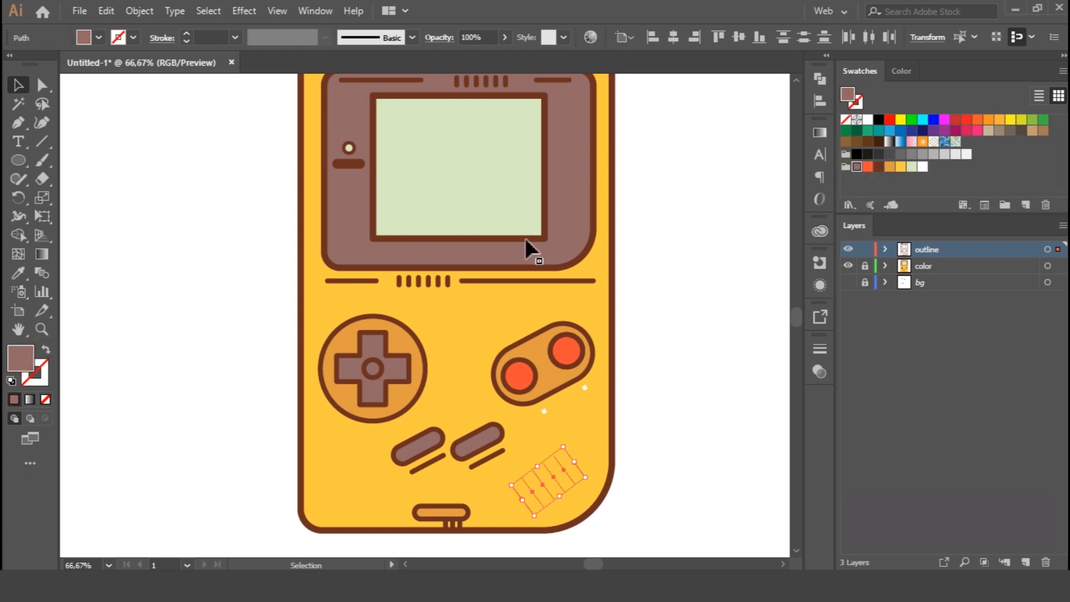
click(39, 381)
click(859, 71)
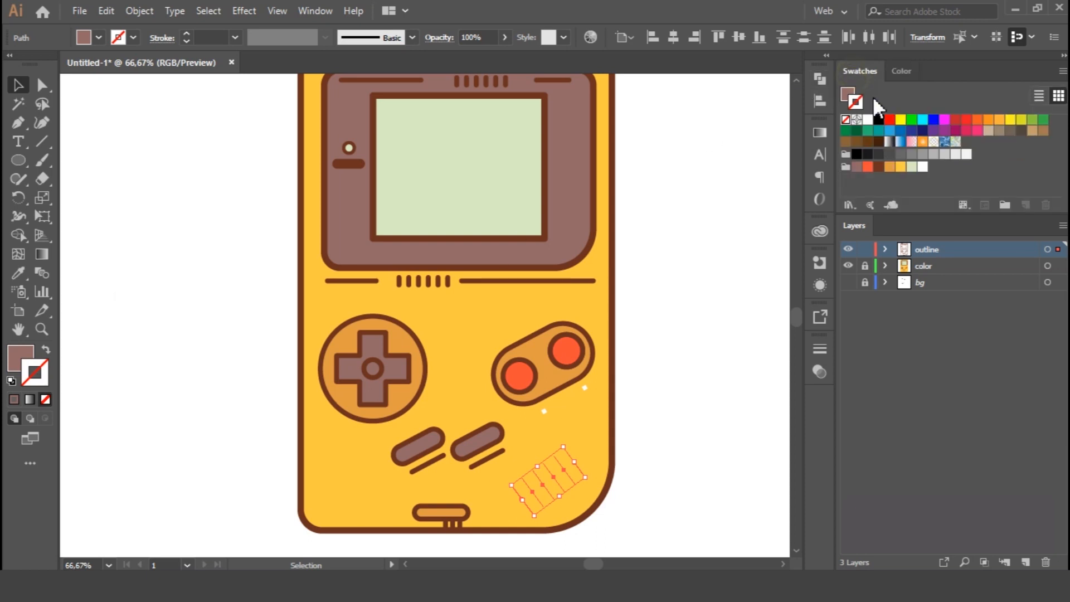
click(879, 168)
click(186, 33)
click(186, 33)
click(186, 33)
click(186, 33)
click(186, 33)
click(186, 33)
click(186, 34)
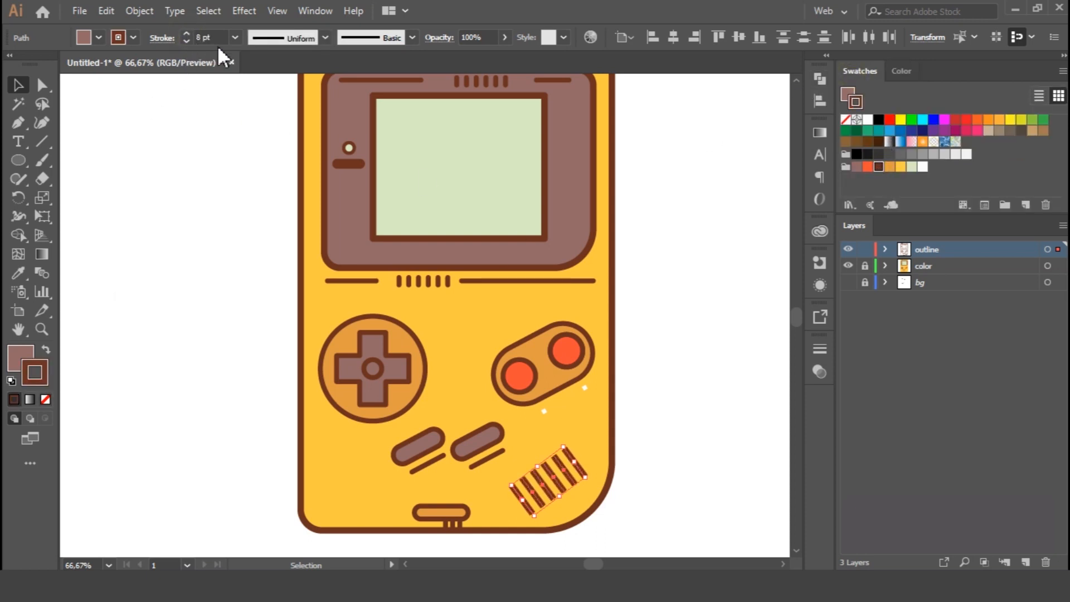
Lower the slanted speaker lines' stroke to 3 pt and delete the lines.
key(ctrl+plus)
key(ctrl+plus)
click(186, 40)
click(186, 41)
click(186, 40)
click(186, 41)
click(186, 40)
key(Delete)
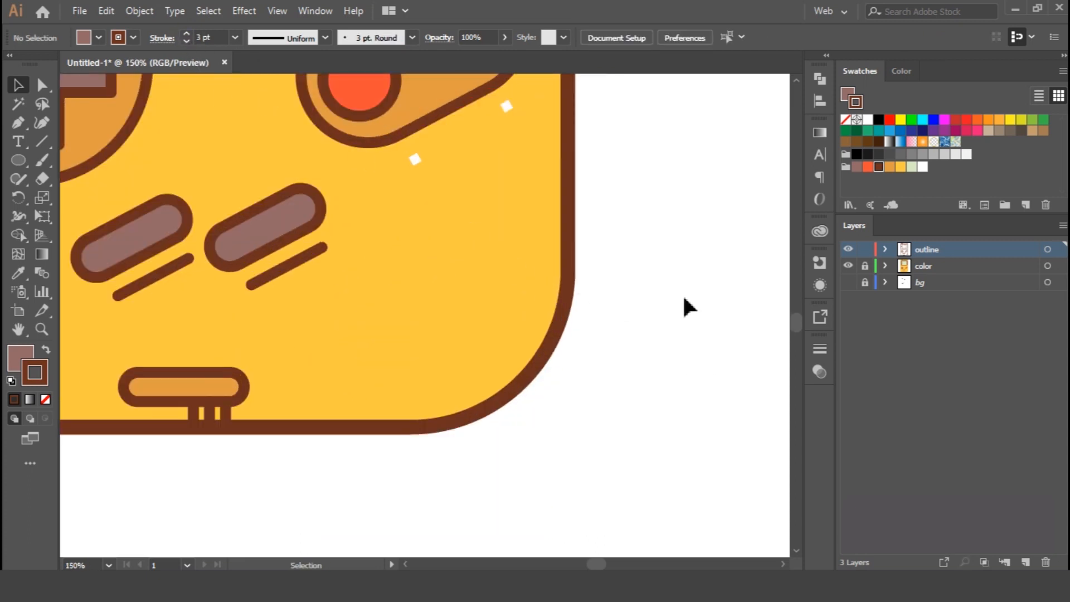
Draw a narrow upright mauve rectangle with a 3 pt dark brown stroke and round corner joins in the empty speaker area.
drag(21, 159, 85, 159)
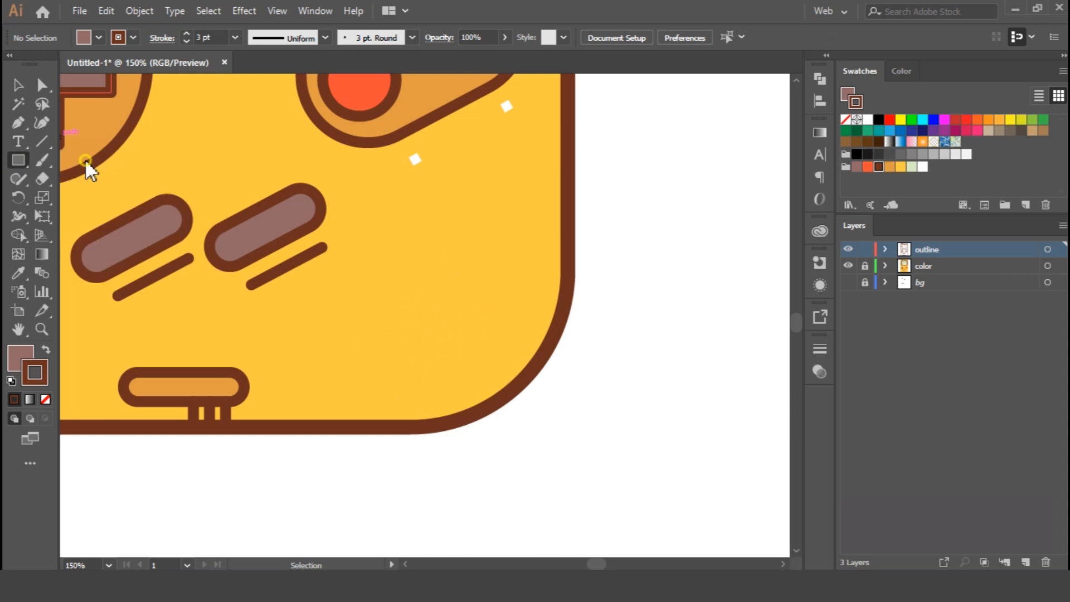
drag(377, 290, 390, 373)
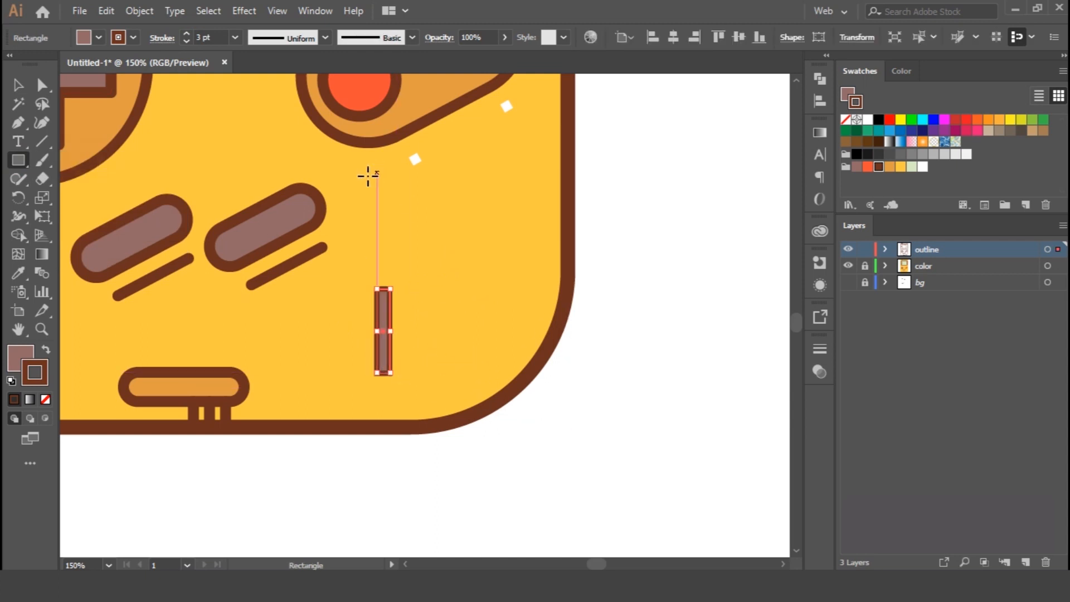
click(156, 45)
click(81, 97)
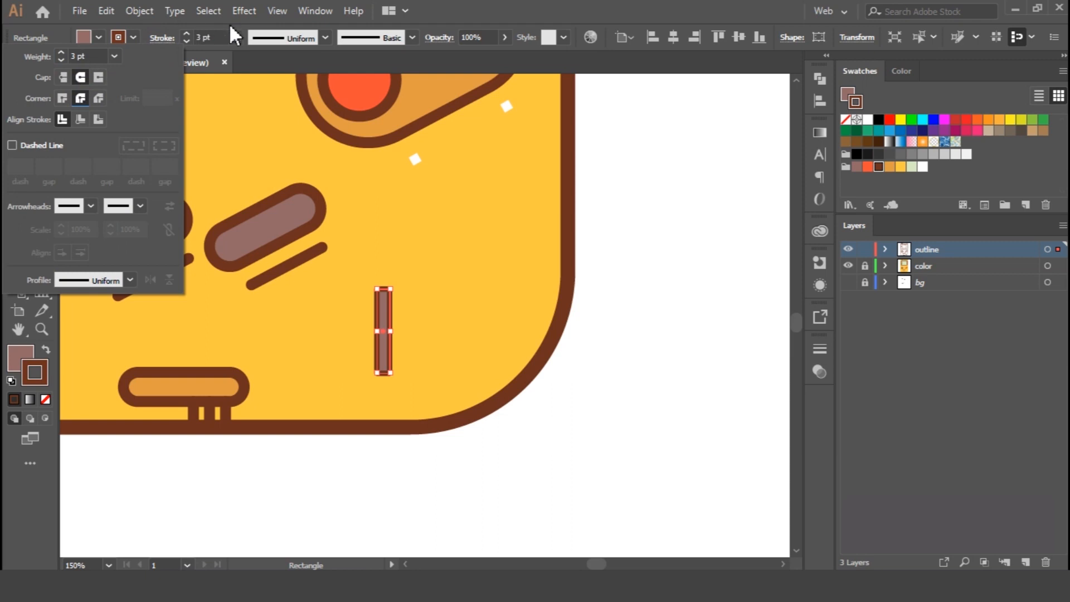
click(479, 11)
Tilt the narrow rectangle to the speaker's slant and duplicate it into an evenly spaced row of six slots.
click(20, 86)
drag(386, 299, 359, 283)
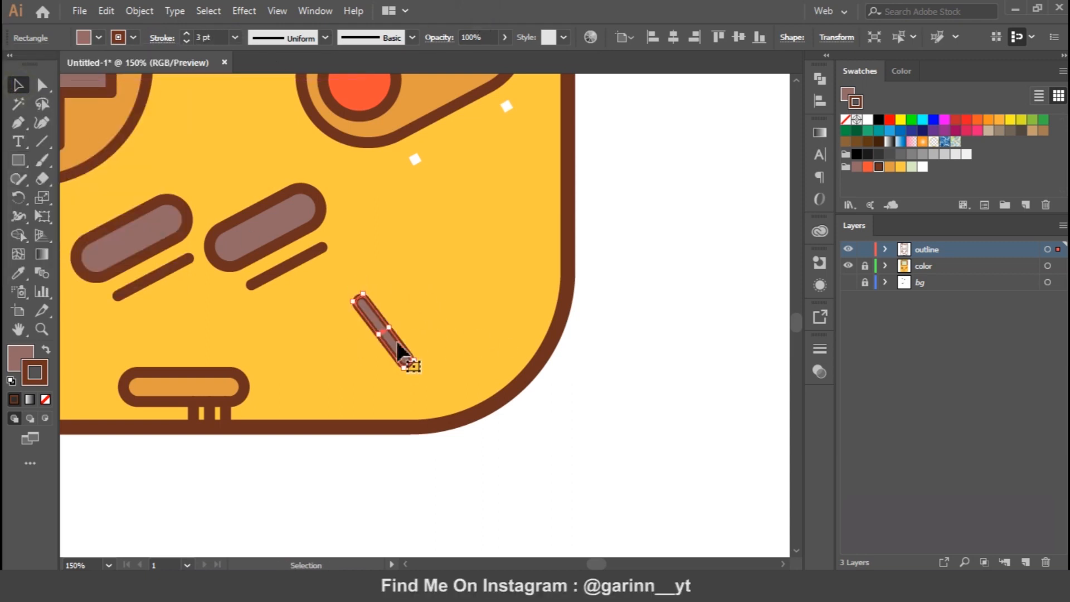
drag(384, 357, 407, 341)
key(ctrl+d)
key(ctrl+d)
key(ctrl+d)
key(ctrl+d)
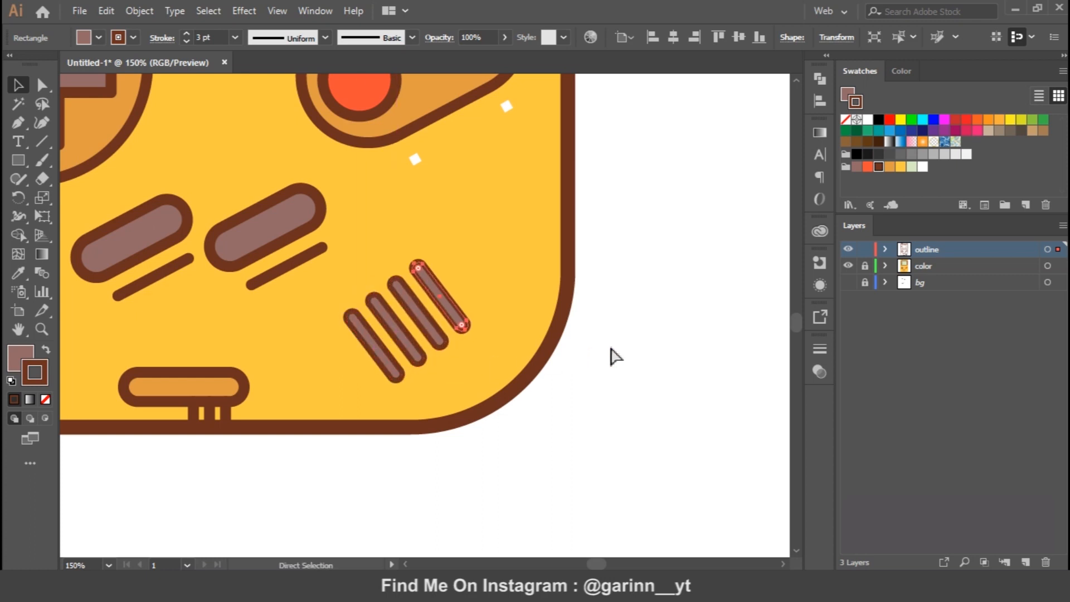
click(641, 415)
key(ctrl+0)
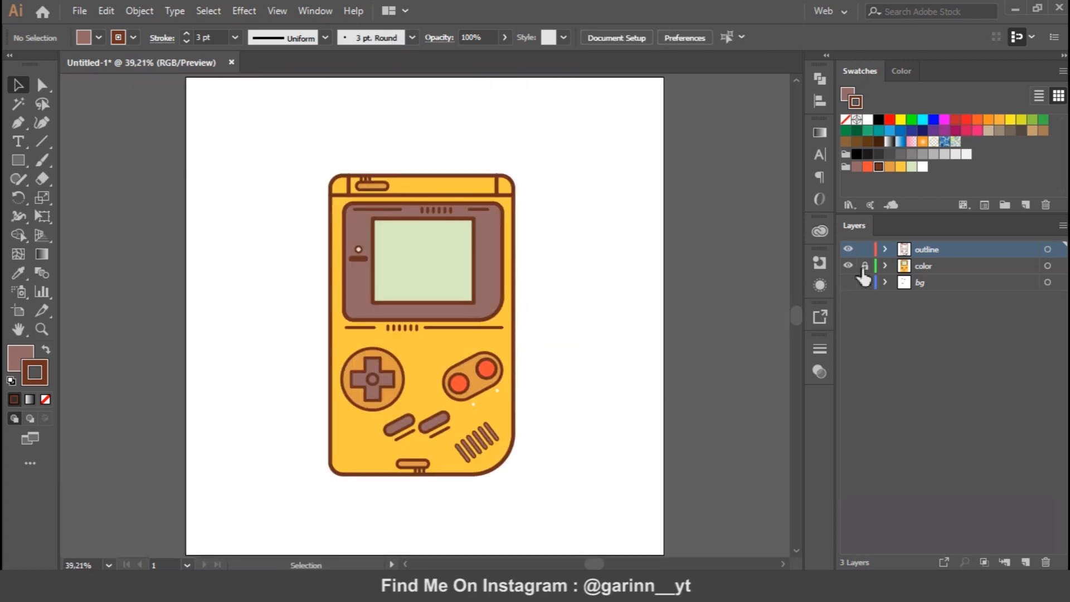
Duplicate the console's body outline in front and offset the copy slightly down and to the right.
click(514, 313)
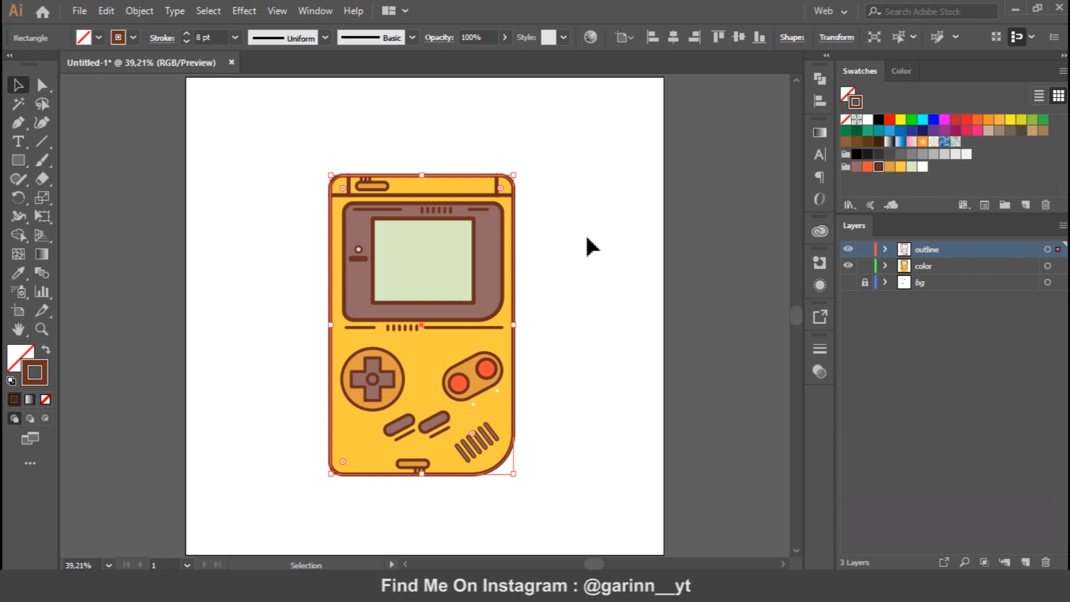
click(106, 11)
click(140, 86)
click(105, 11)
click(173, 122)
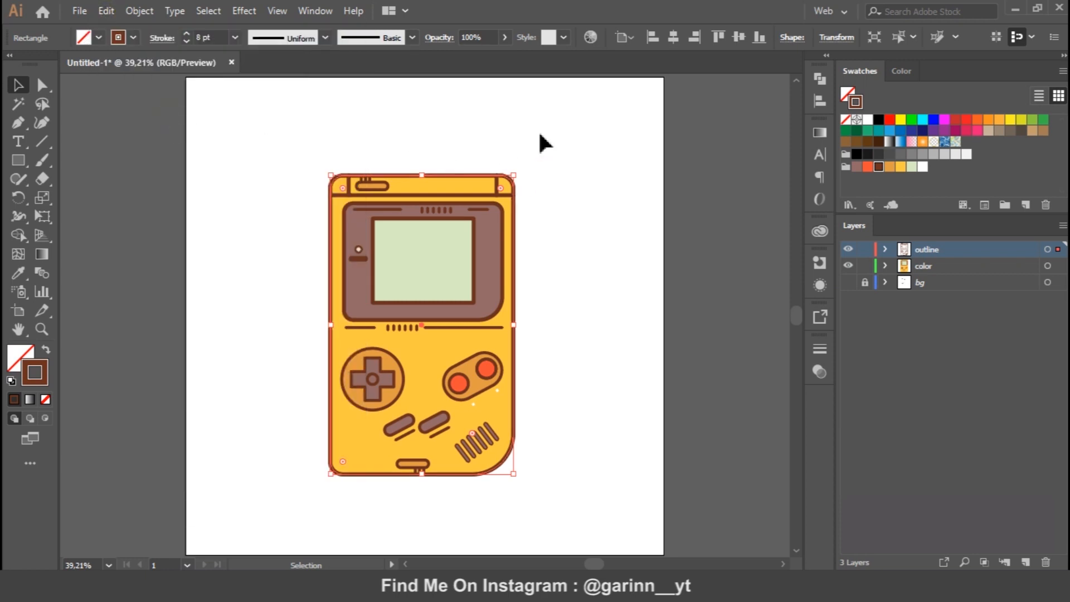
mouse_move(542, 504)
mouse_down()
mouse_move(535, 490)
mouse_move(547, 507)
mouse_up()
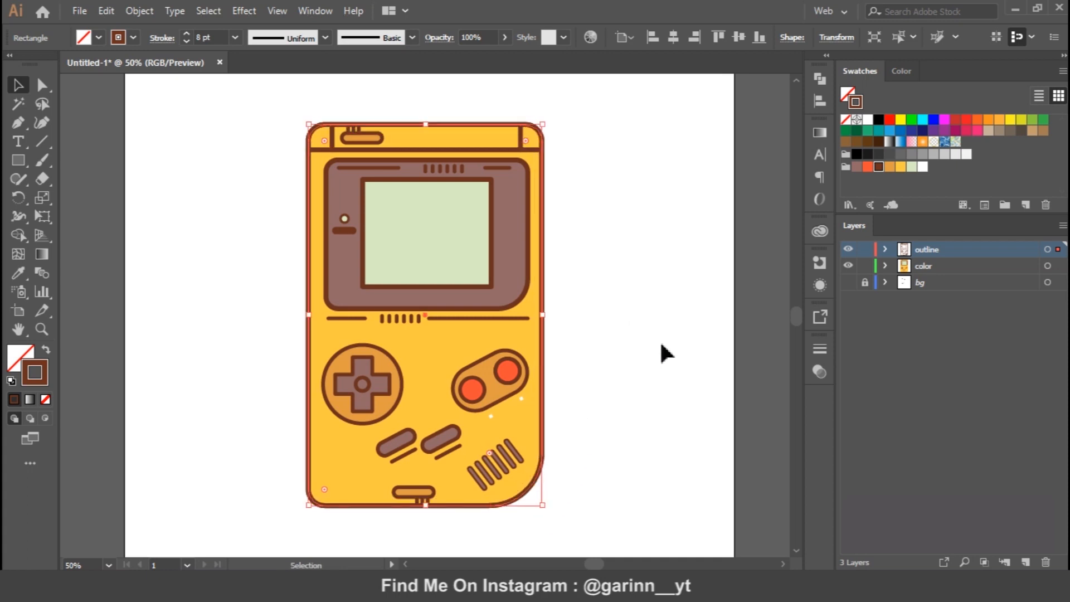
Set the offset body outline's stroke to white and move it to the color layer.
click(921, 166)
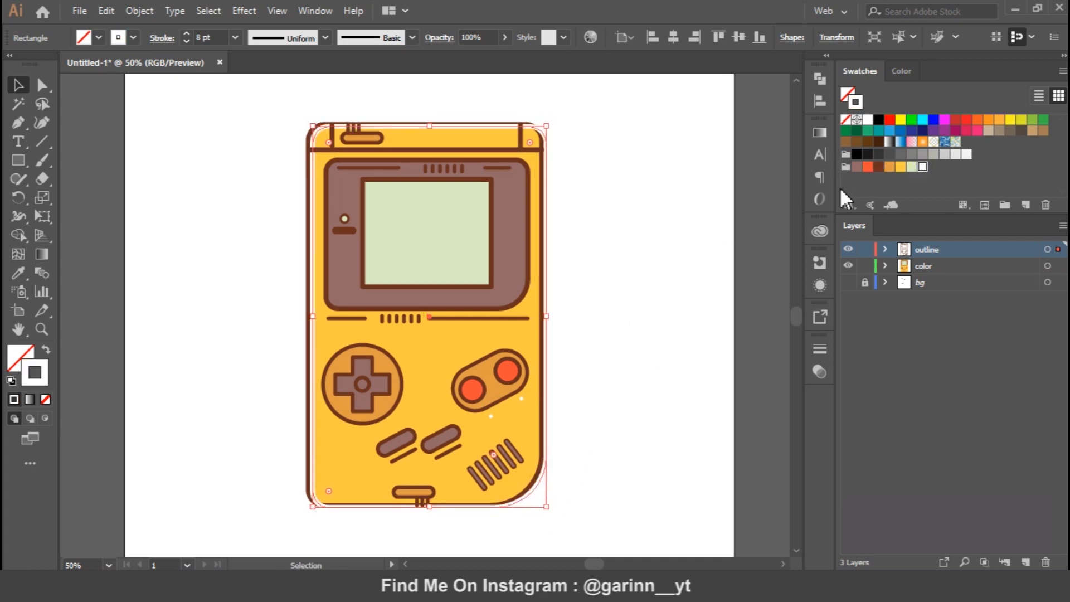
click(18, 123)
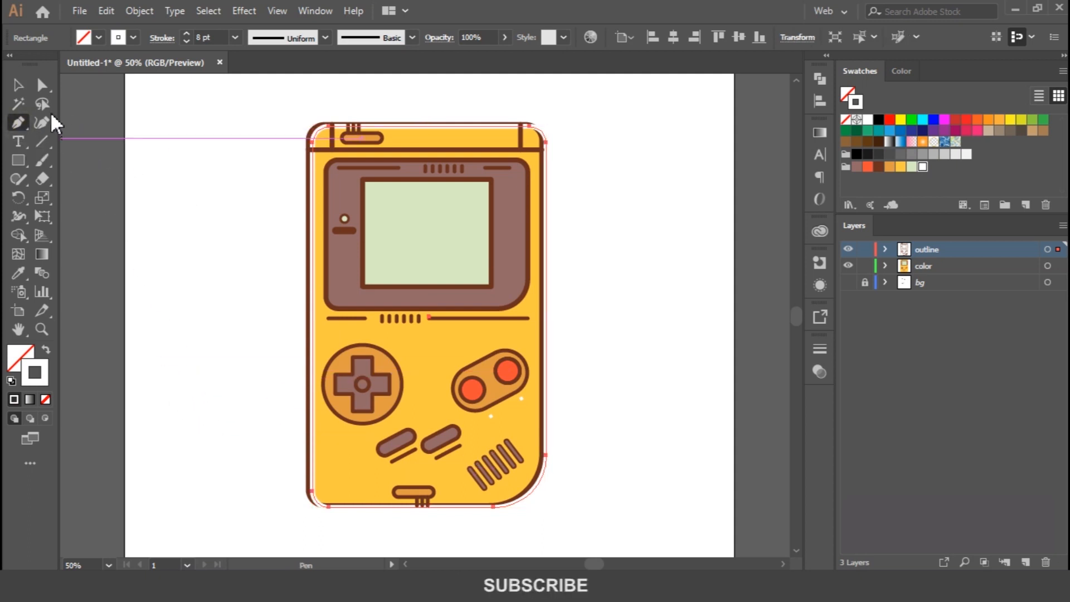
click(42, 86)
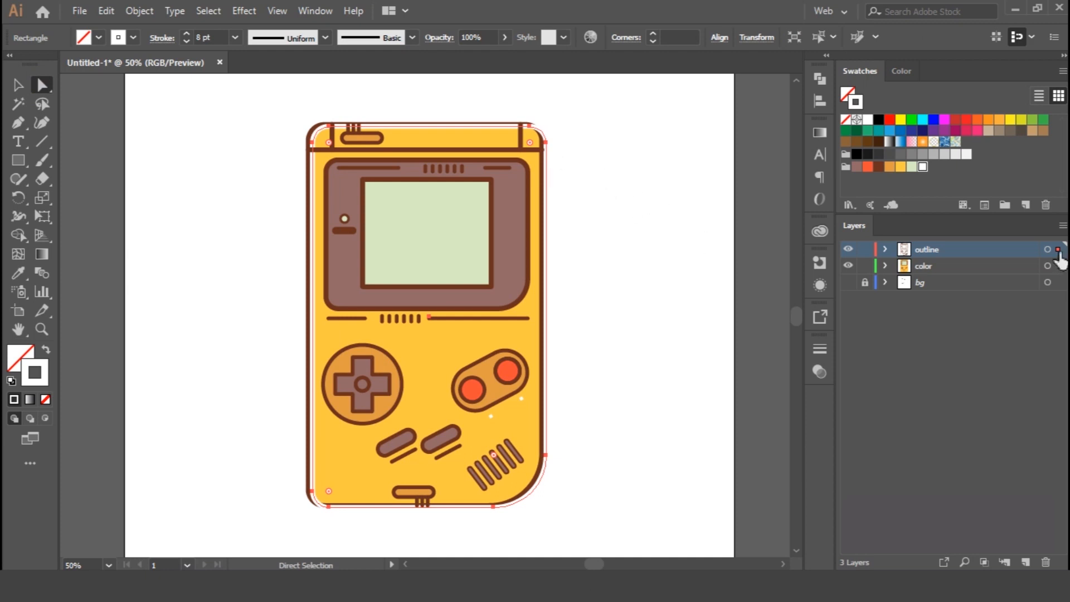
drag(1058, 249, 1058, 266)
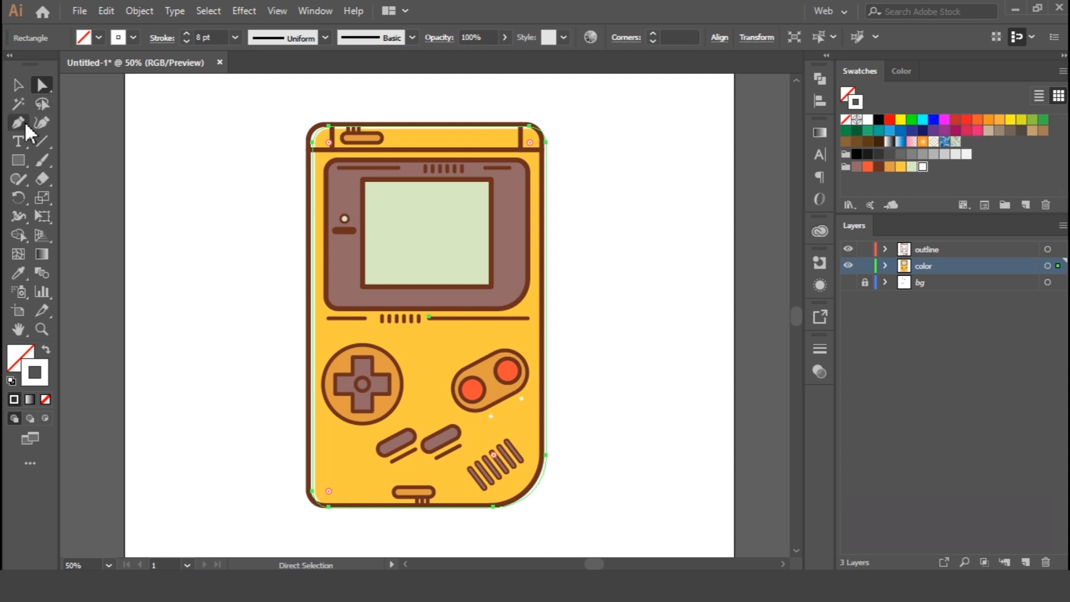
Try to trim the white body outline to its left edge by deleting its other anchor points.
key(Delete)
click(530, 127)
key(Delete)
click(546, 144)
key(Delete)
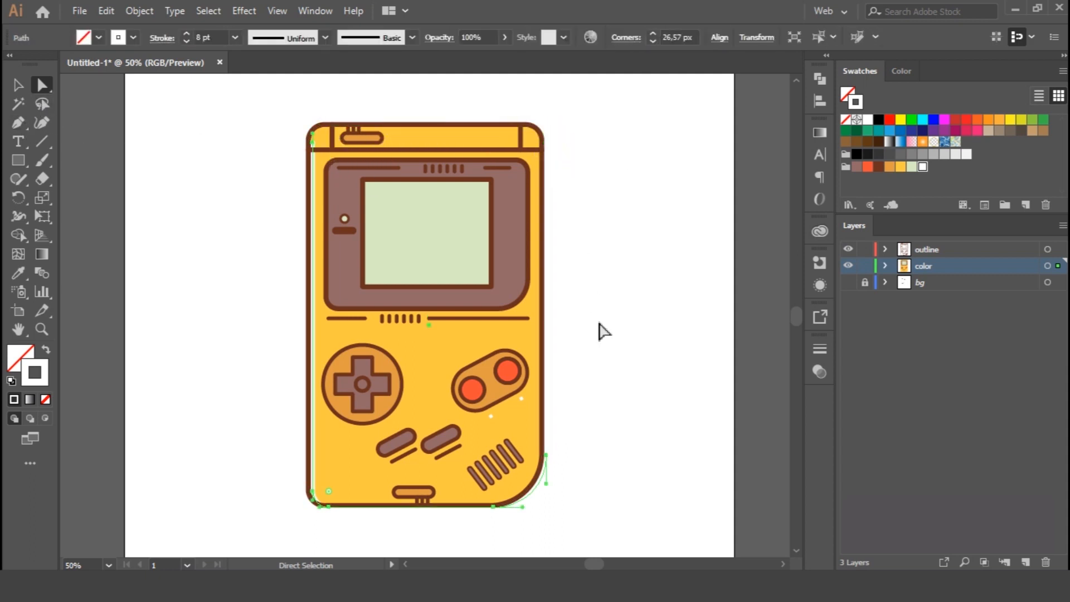
key(Delete)
click(494, 507)
key(Delete)
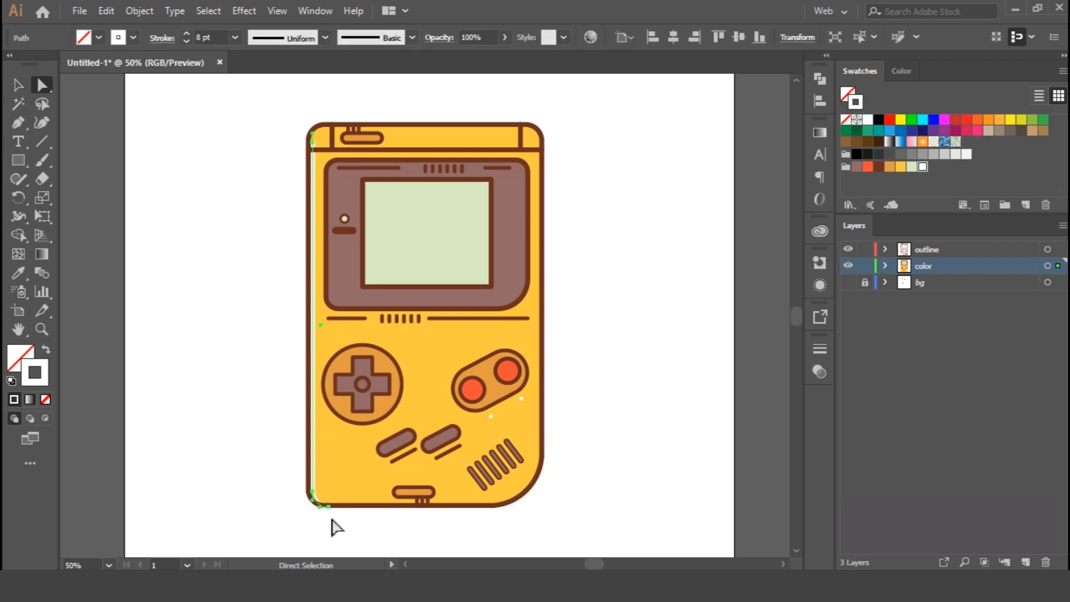
click(162, 37)
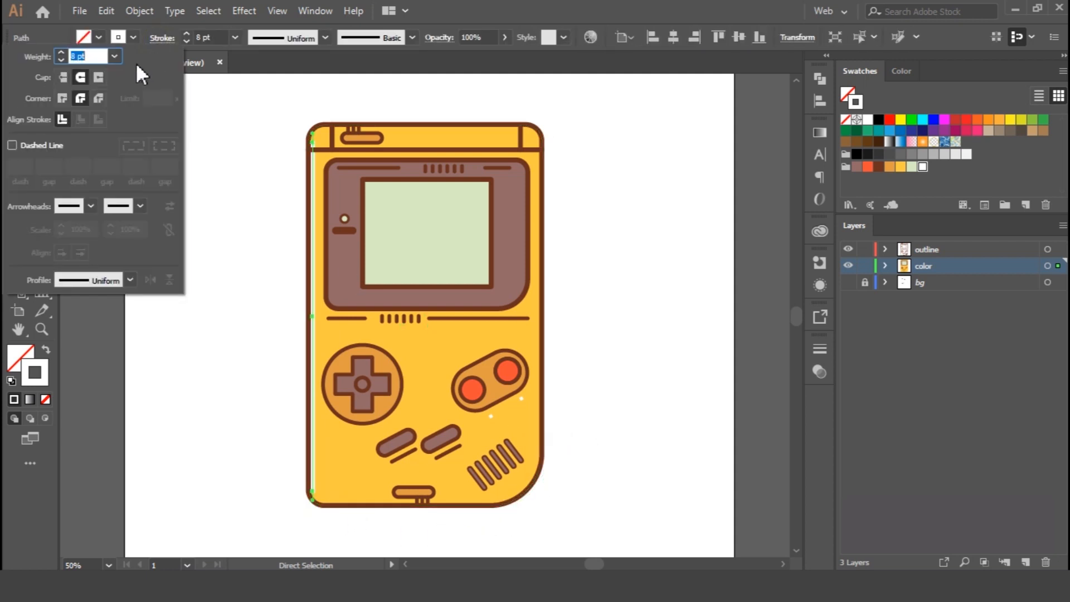
click(456, 17)
Undo the anchor deletions to restore the full white body outline.
key(ctrl+z)
key(ctrl+z)
key(ctrl+z)
key(ctrl+z)
key(ctrl+z)
key(ctrl+z)
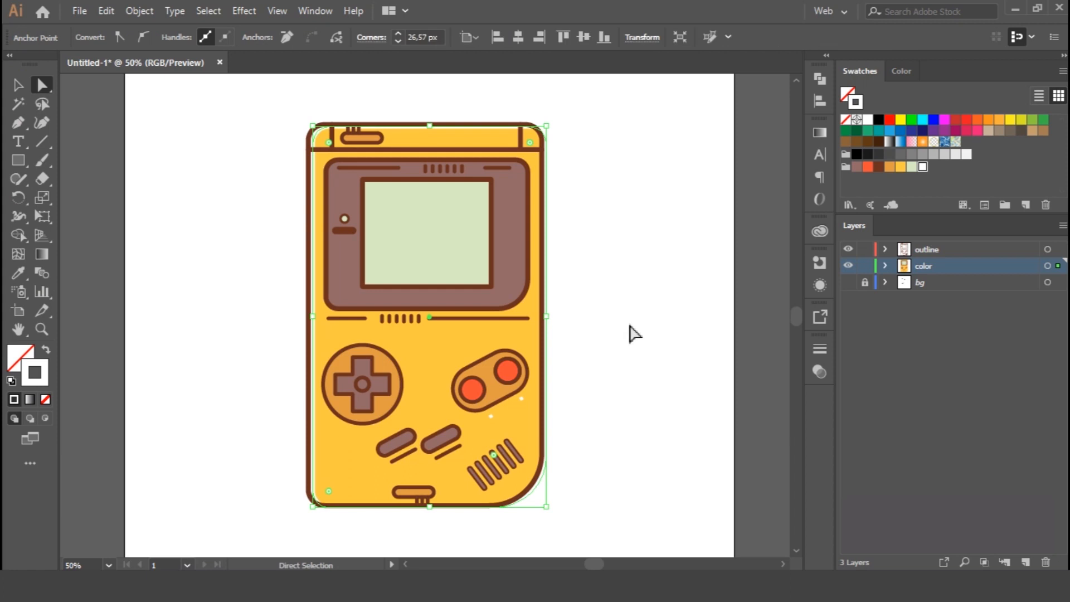
Delete the white outline's right-side and bottom anchor points, keeping only the highlight along the left edge and upper-left corner.
click(547, 142)
key(Delete)
click(548, 471)
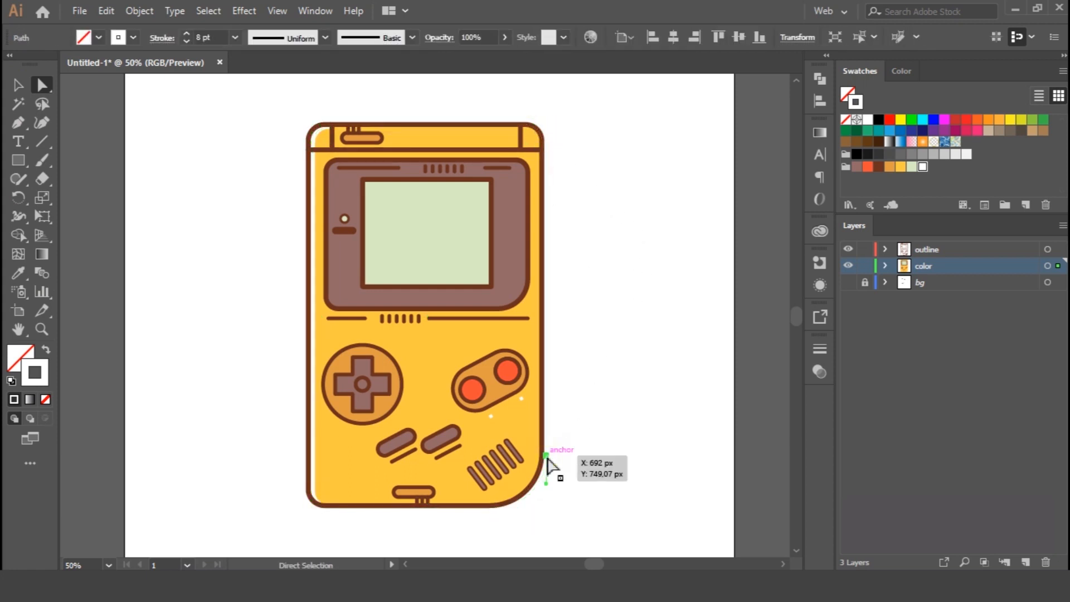
click(315, 483)
click(327, 508)
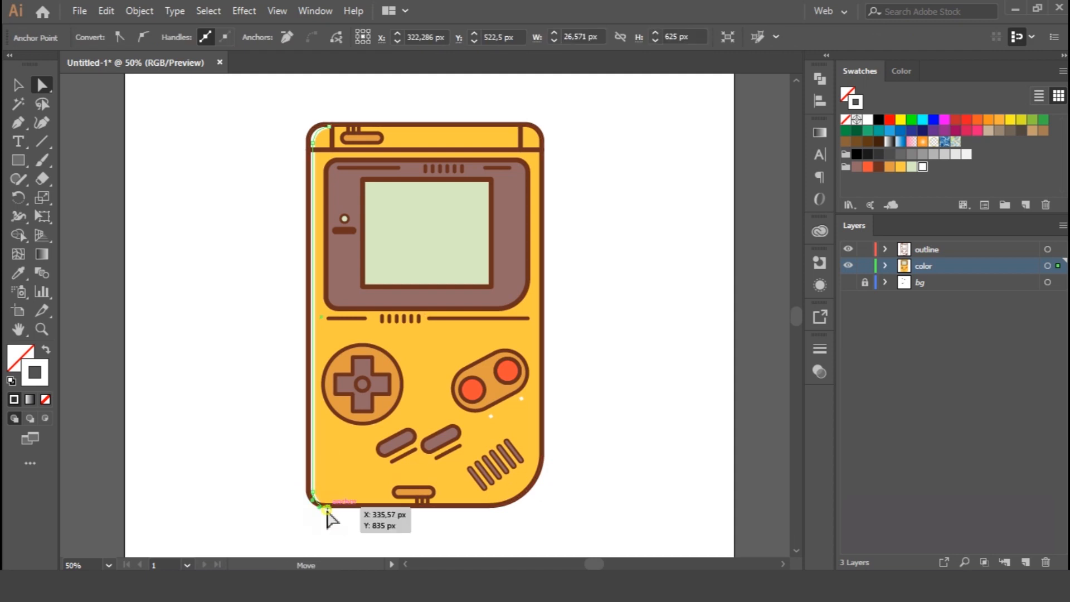
key(Delete)
click(582, 432)
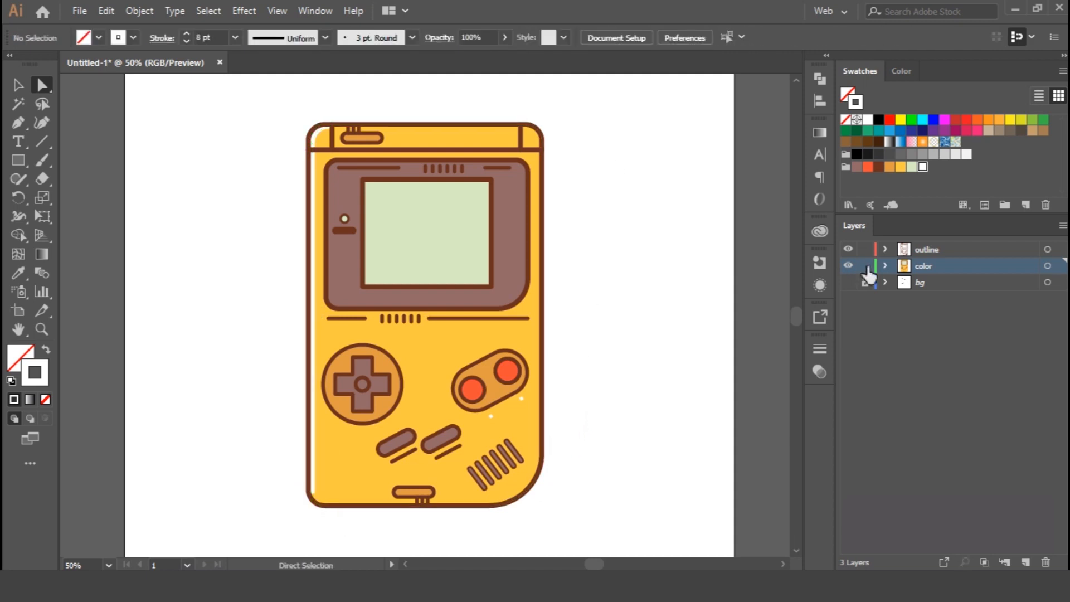
Duplicate the two vertical divider lines of the console's top band in front.
key(ctrl+plus)
key(ctrl+plus)
key(ctrl+plus)
drag(640, 191, 630, 598)
click(141, 205)
click(141, 205)
shift+click(706, 192)
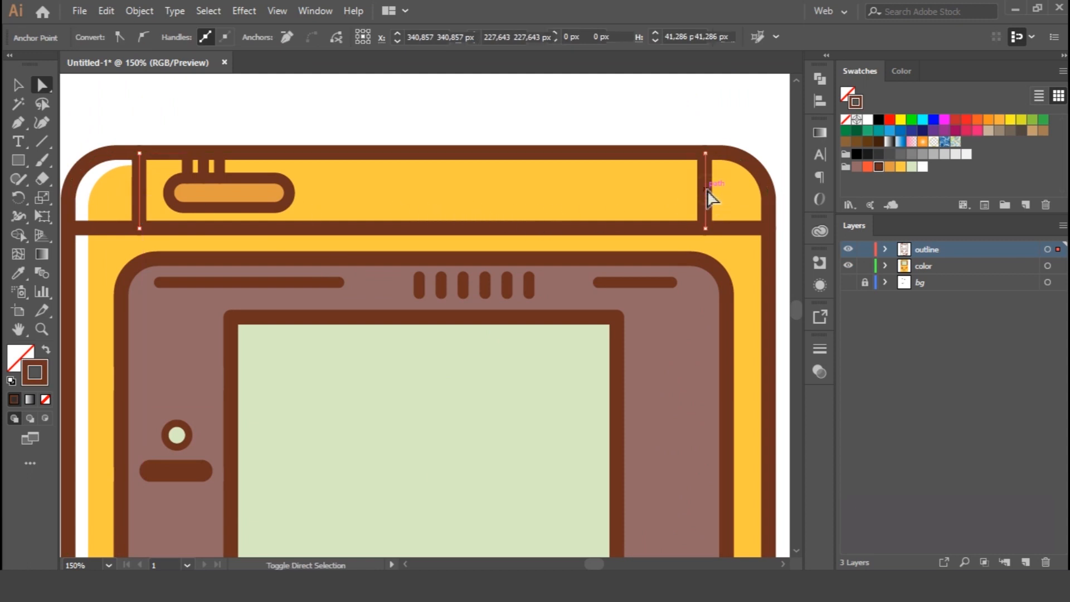
click(17, 85)
click(106, 10)
click(106, 11)
click(106, 11)
click(128, 71)
key(ctrl+f)
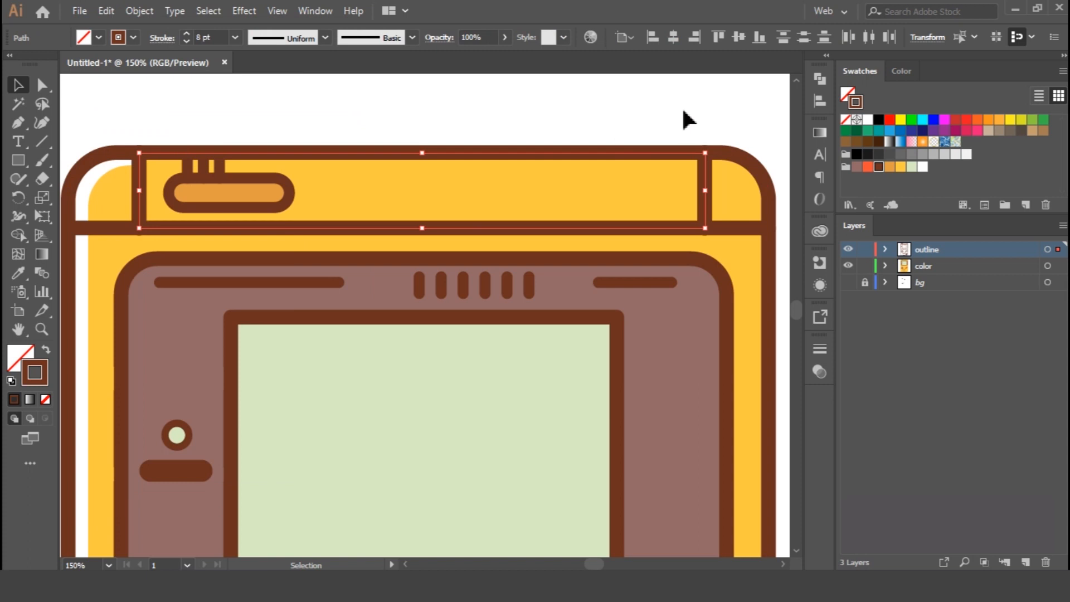
Place the divider copies slightly right of the originals on the color layer and set their stroke to white.
drag(1057, 253, 1059, 271)
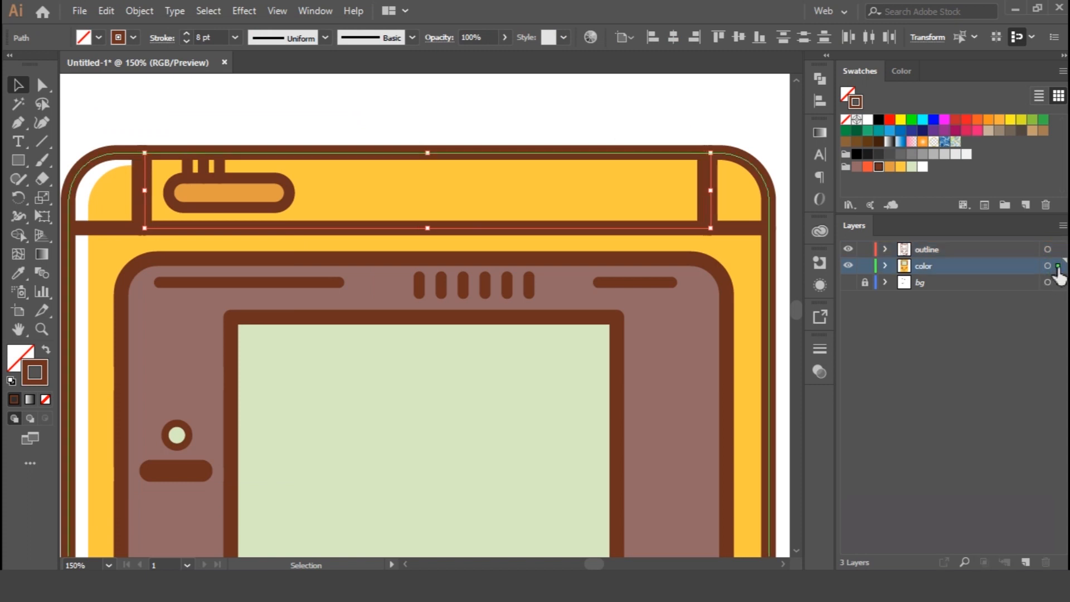
click(923, 167)
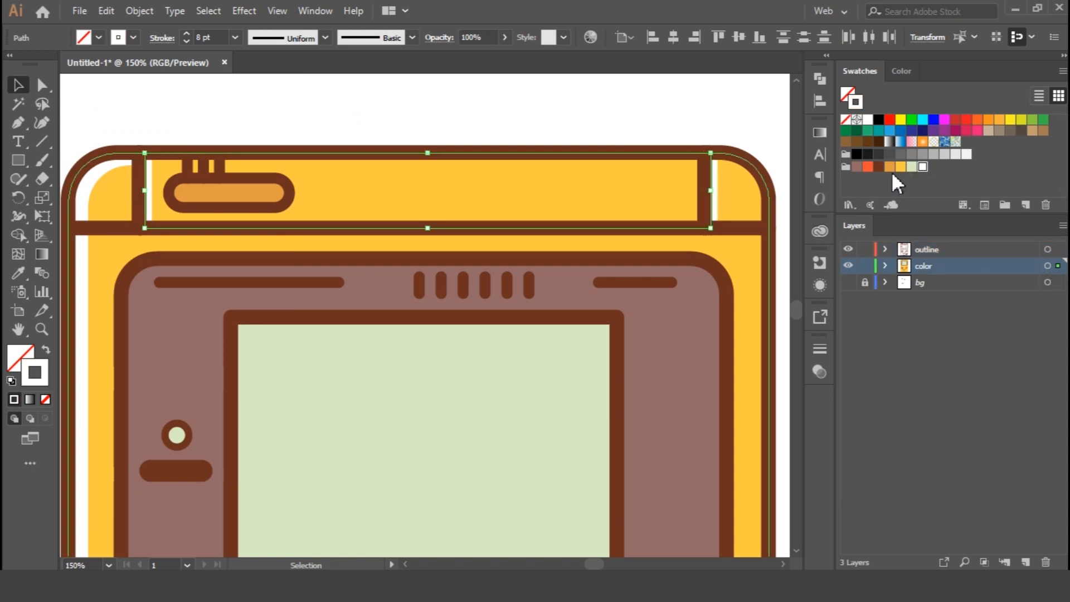
Duplicate the horizontal divider line below the console's top band in front.
scroll(741, 236, up, 1)
click(751, 248)
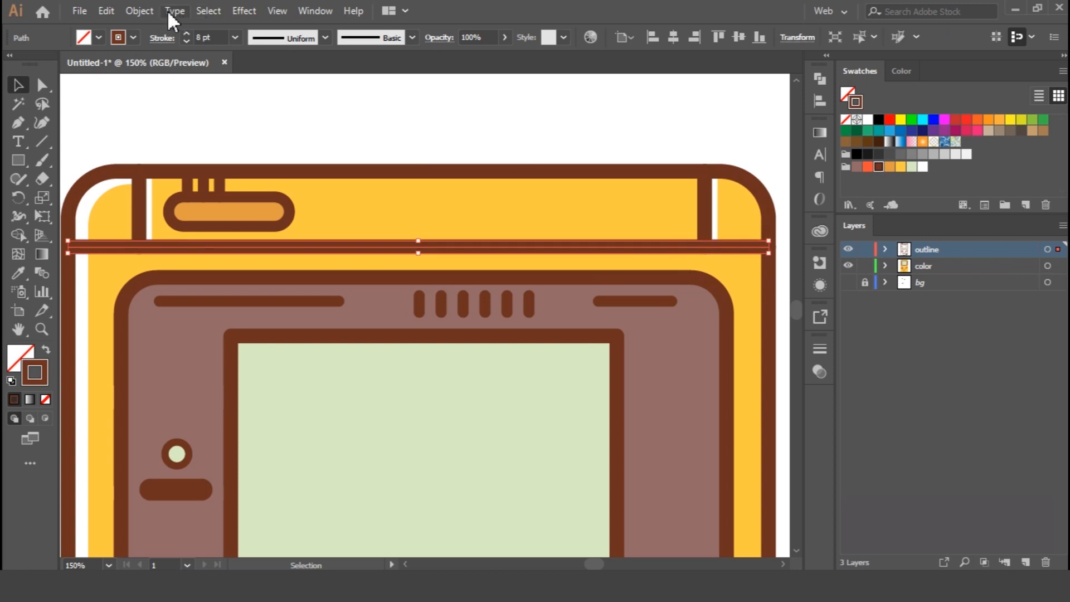
click(106, 10)
click(151, 84)
click(105, 7)
click(155, 119)
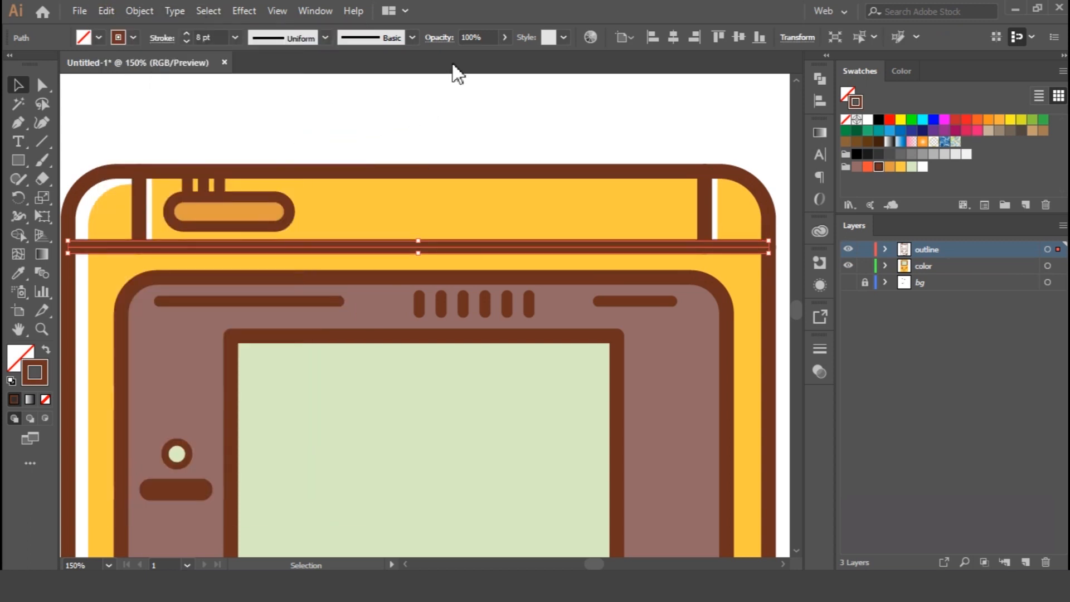
Place the horizontal divider copy slightly below the original on the color layer and set its stroke to white.
key(Down)
key(Down)
key(Down)
key(Down)
key(Down)
key(Down)
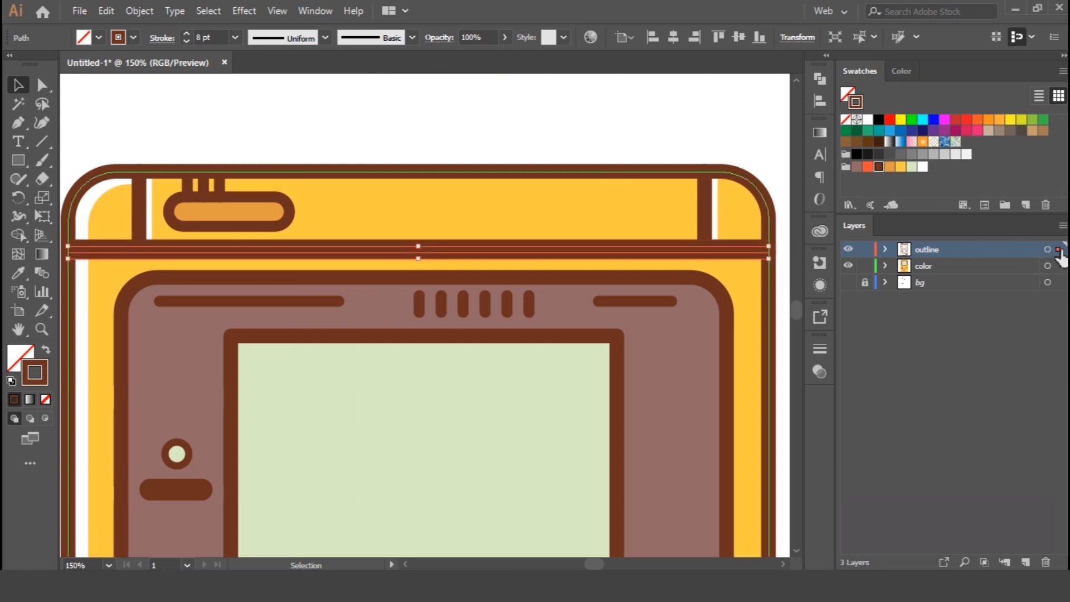
drag(1058, 249, 1058, 266)
click(923, 166)
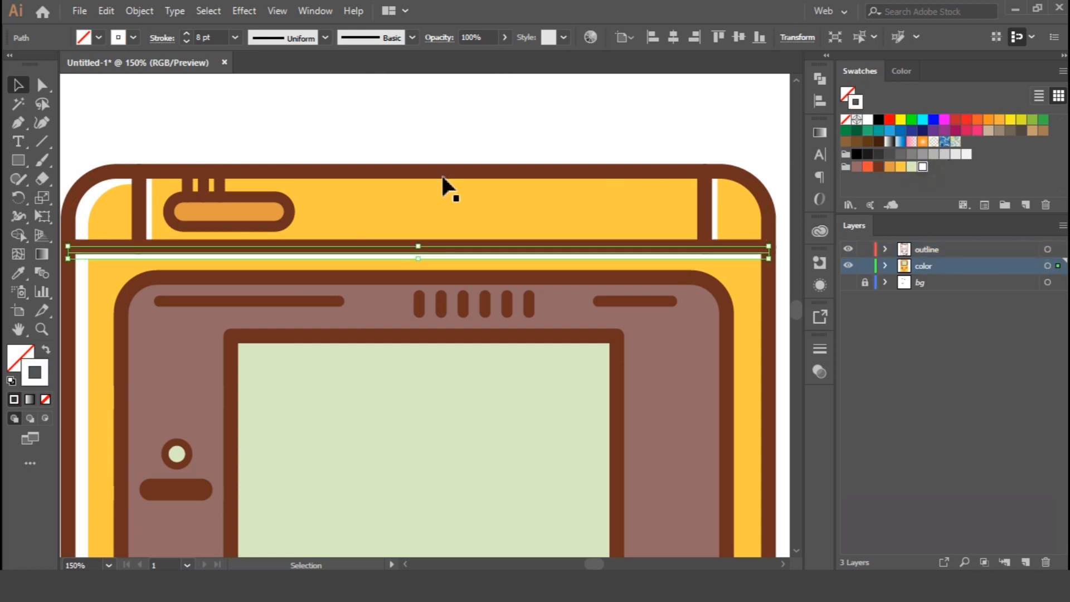
Add anchor points to the white line beneath both vertical dividers and delete its left end segment.
click(17, 122)
click(132, 253)
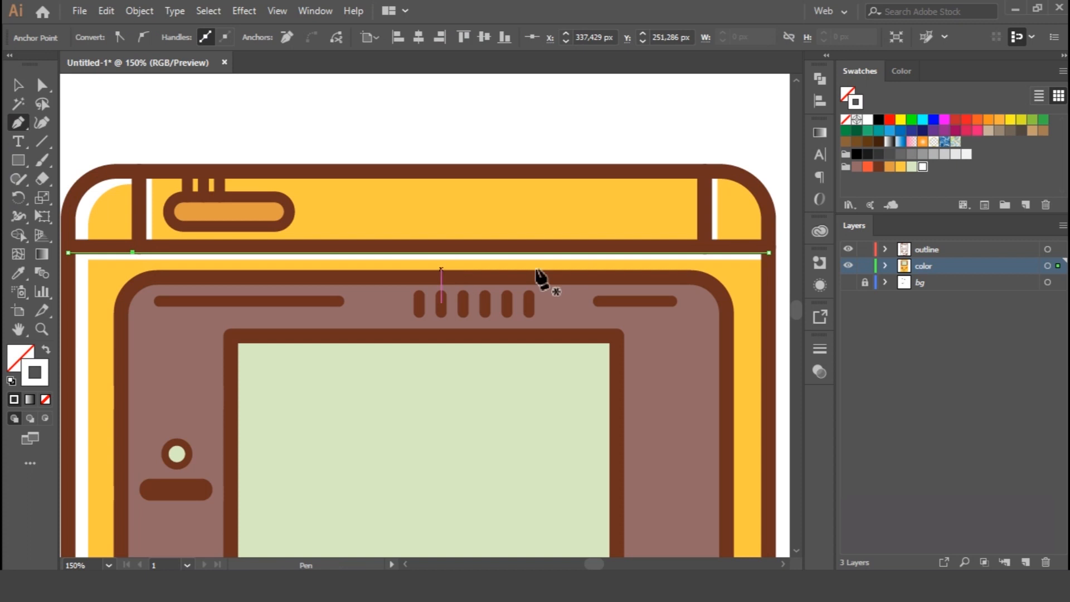
click(41, 86)
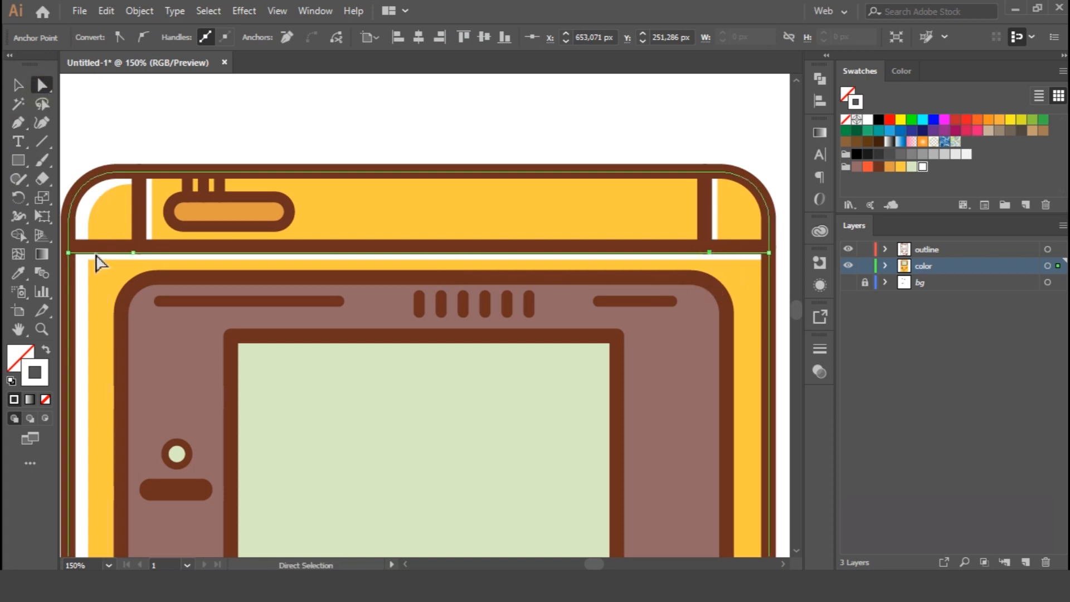
click(92, 255)
key(Delete)
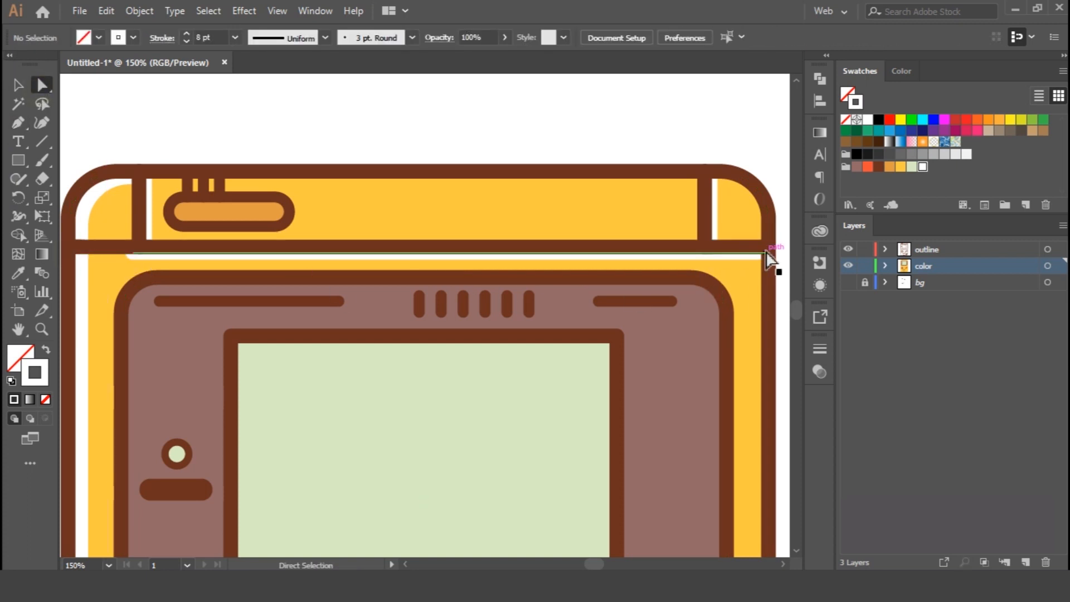
click(769, 260)
key(Delete)
key(ctrl+z)
Delete the white line's right end segment beyond the right vertical divider, including its leftover end point.
click(703, 110)
click(731, 255)
key(Delete)
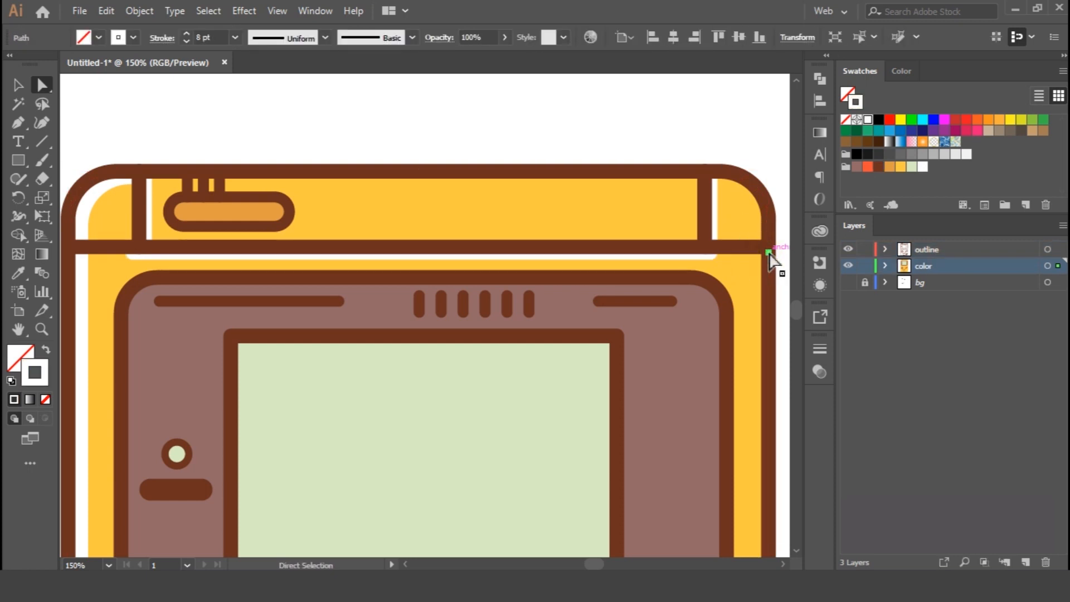
click(442, 122)
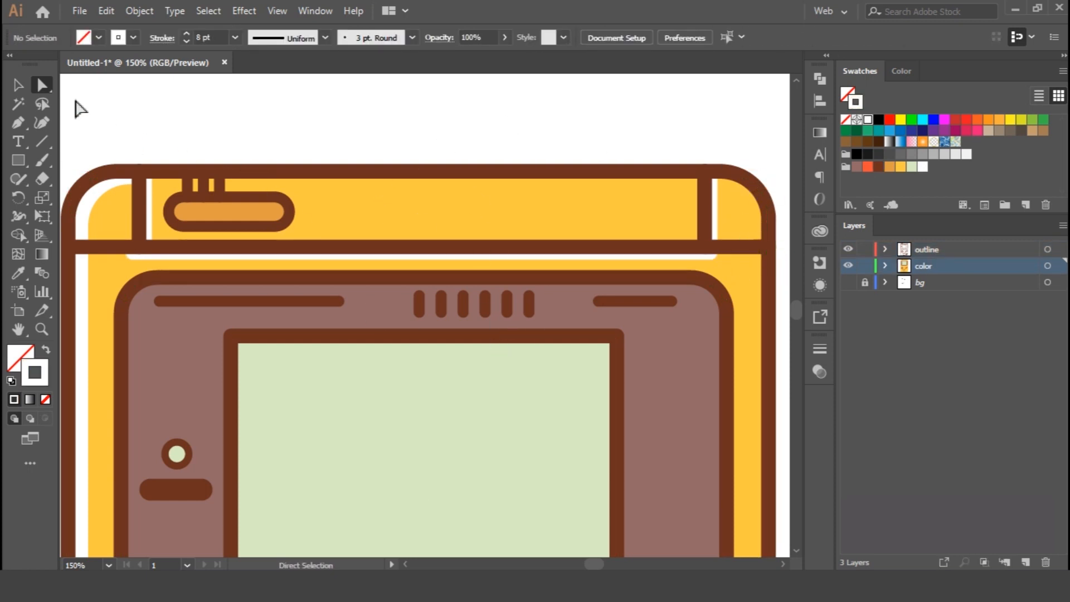
Duplicate the two horizontal slot lines at the top of the screen bezel in front.
click(273, 302)
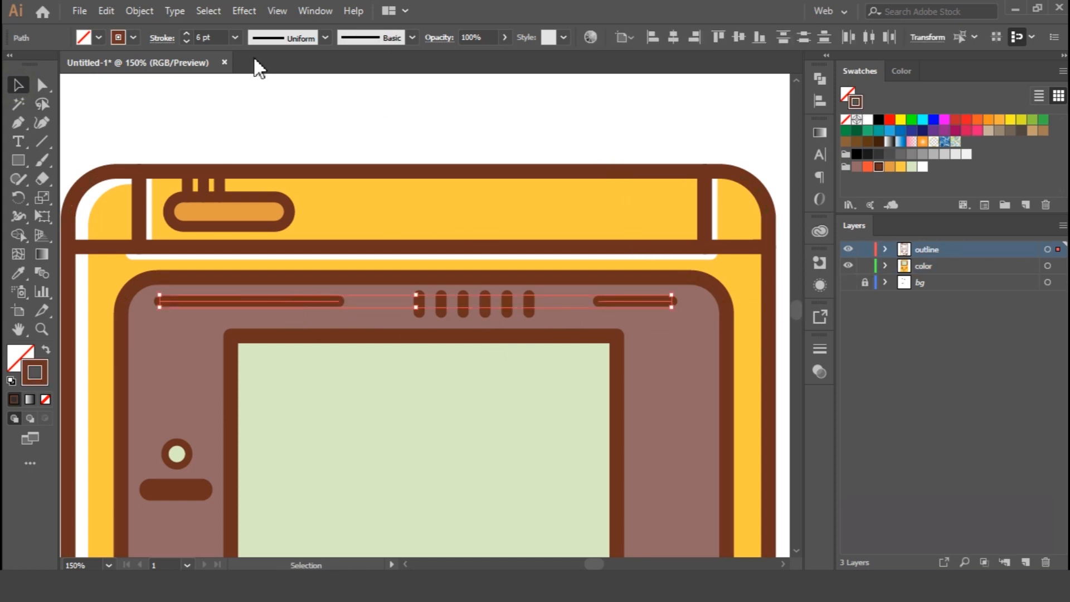
click(112, 12)
click(128, 81)
click(101, 12)
click(165, 120)
Place the slot line copies slightly below the originals on the color layer and set their opacity to 50%.
key(Down)
key(Down)
key(Down)
key(Down)
key(Down)
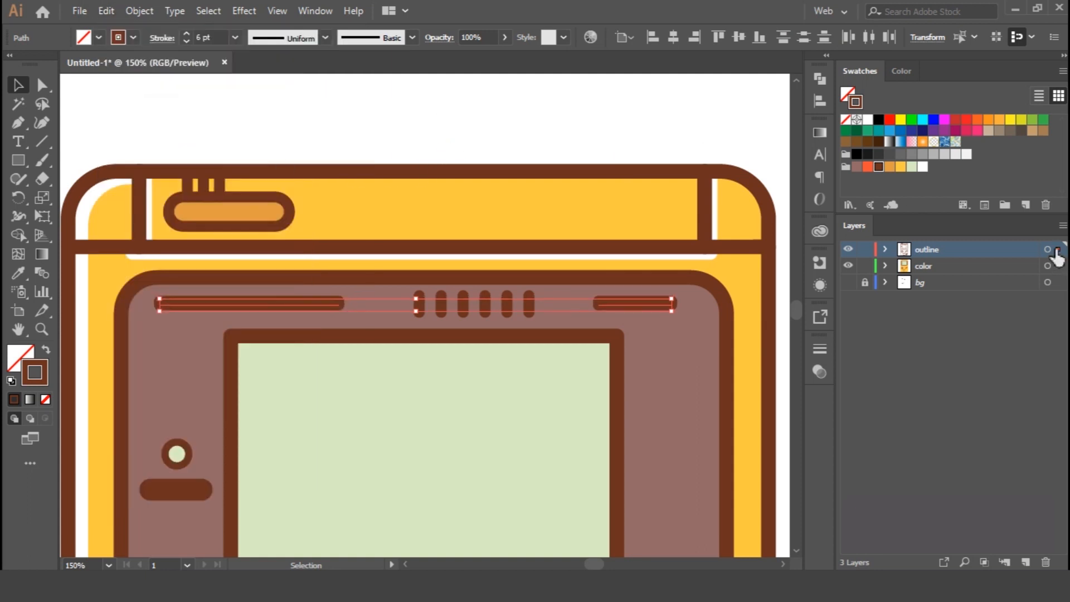
drag(1058, 250, 1058, 267)
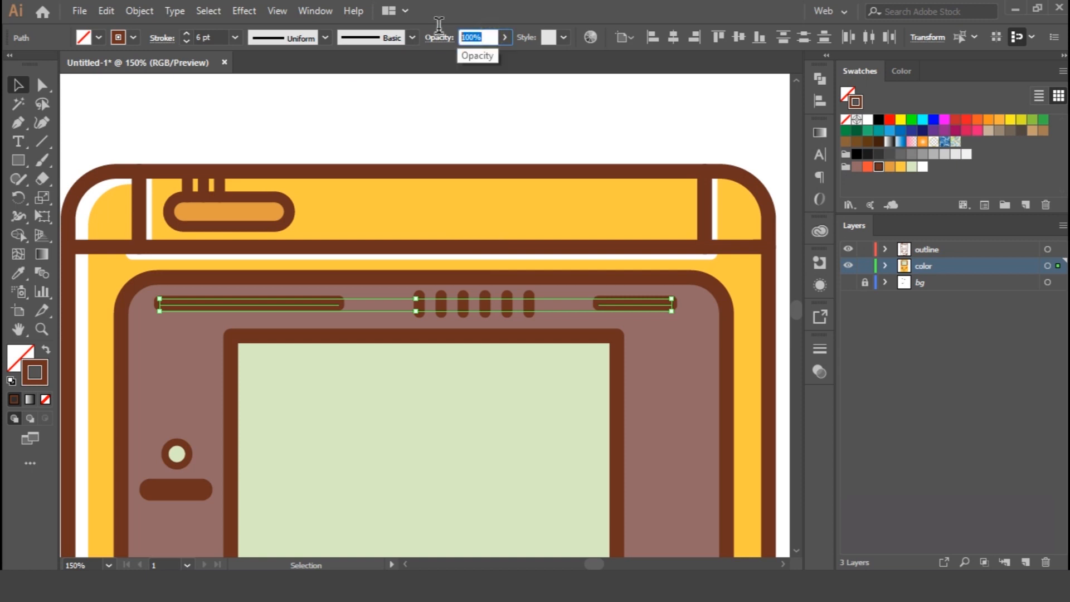
click(565, 116)
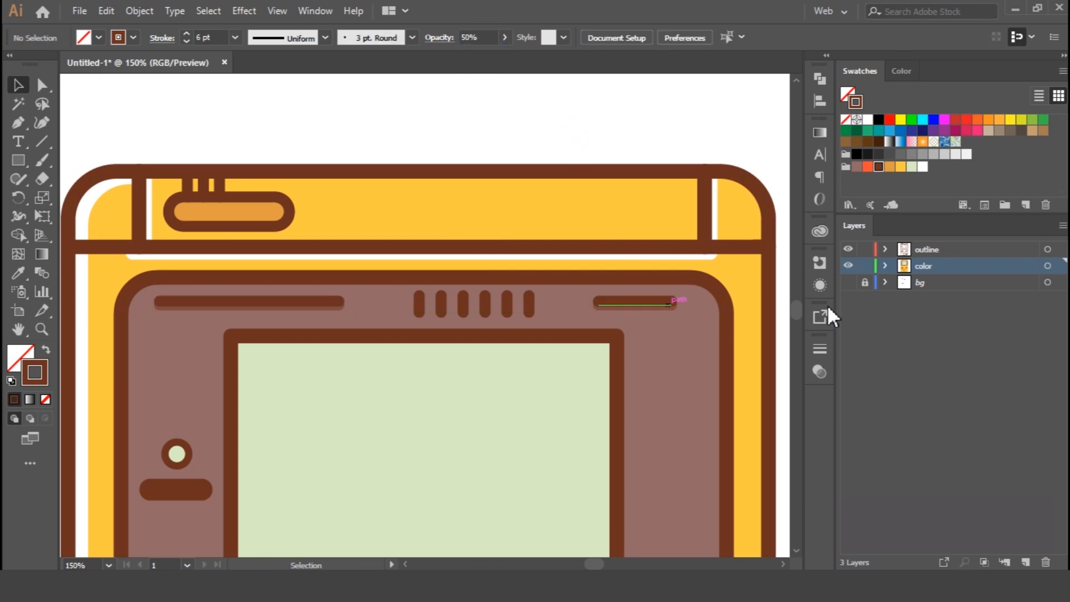
Lock the outline layer and move the two semi-transparent slot shadows slightly farther down.
click(645, 304)
shift+click(283, 303)
click(405, 136)
Duplicate the two horizontal lines beneath the screen bezel in front.
scroll(580, 391, down, 5)
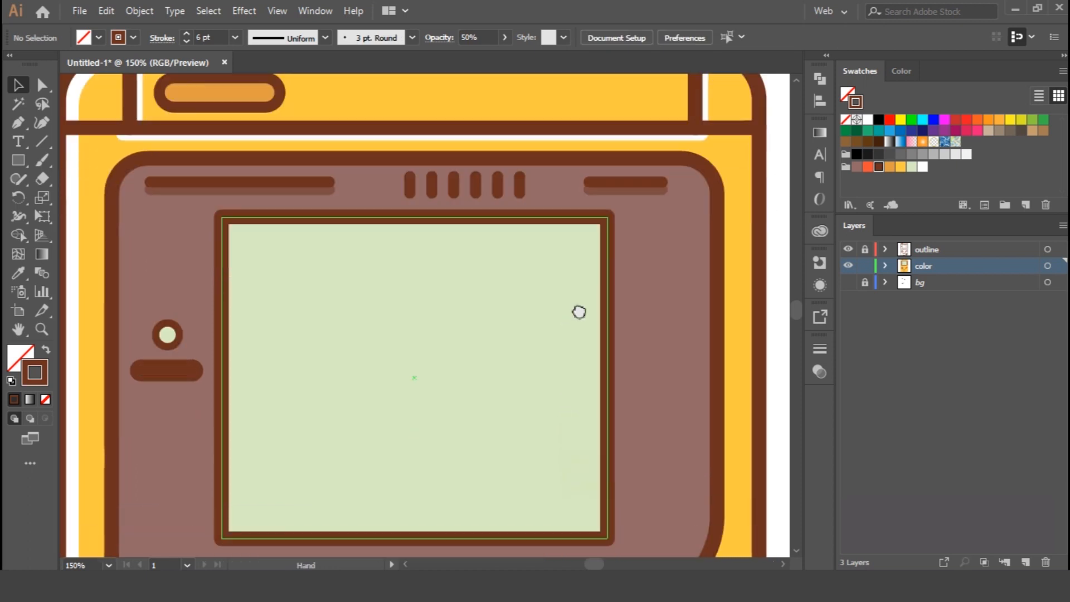
click(530, 448)
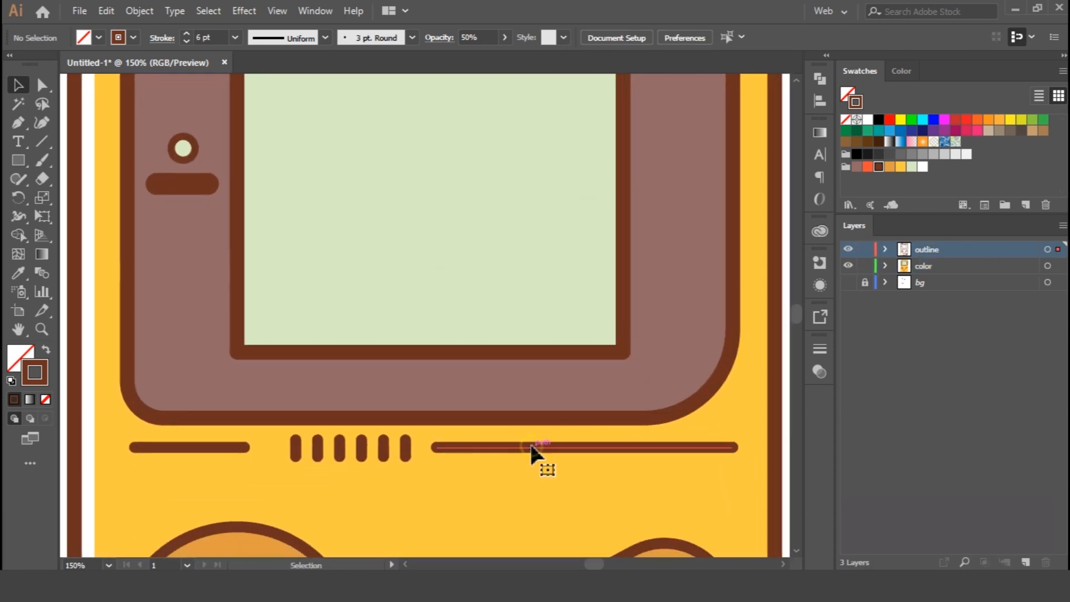
shift+click(222, 448)
click(106, 10)
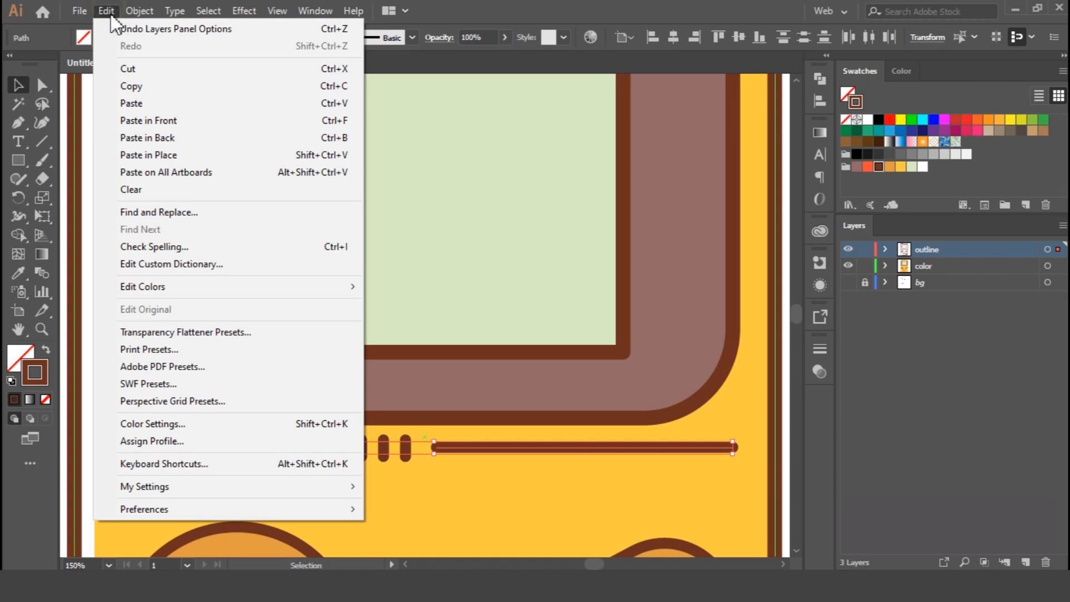
click(134, 87)
click(104, 11)
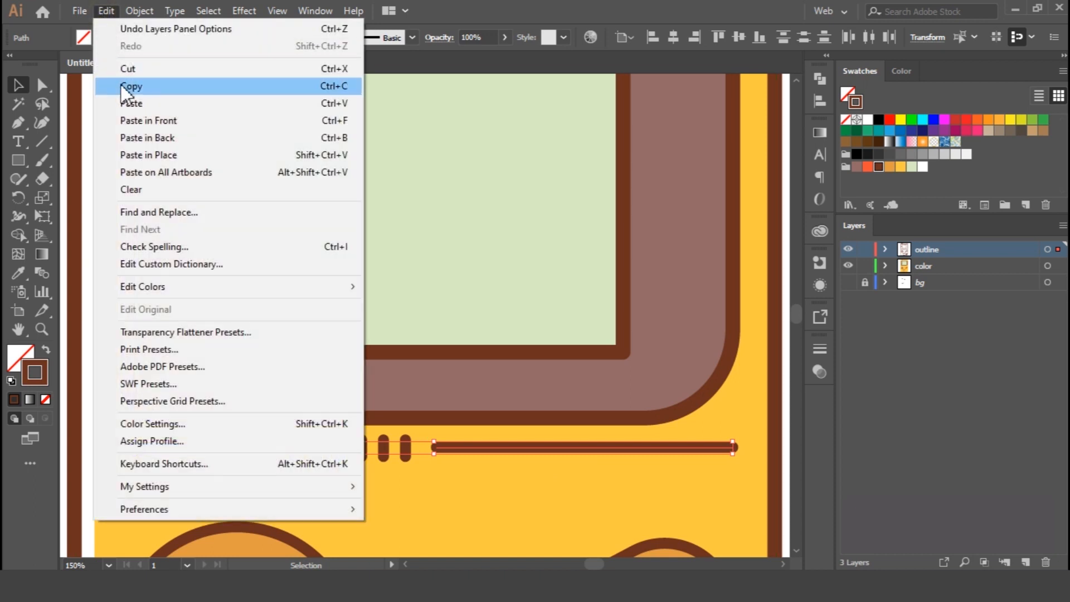
click(144, 121)
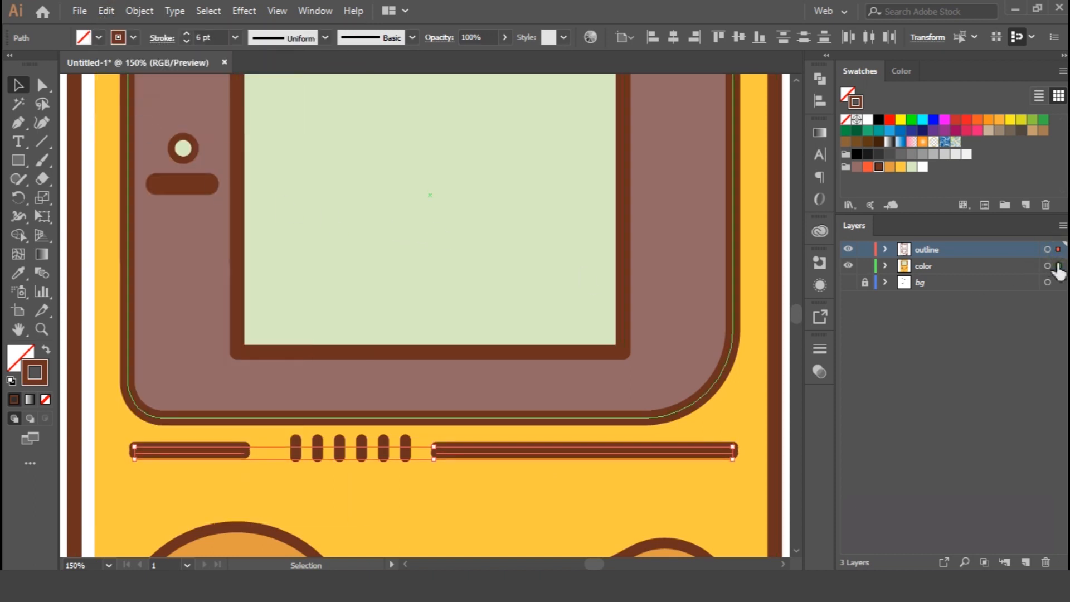
Place the copies of the lines beneath the bezel slightly lower on the color layer with 50% opacity.
drag(1058, 267, 1058, 266)
text(50)
key(Return)
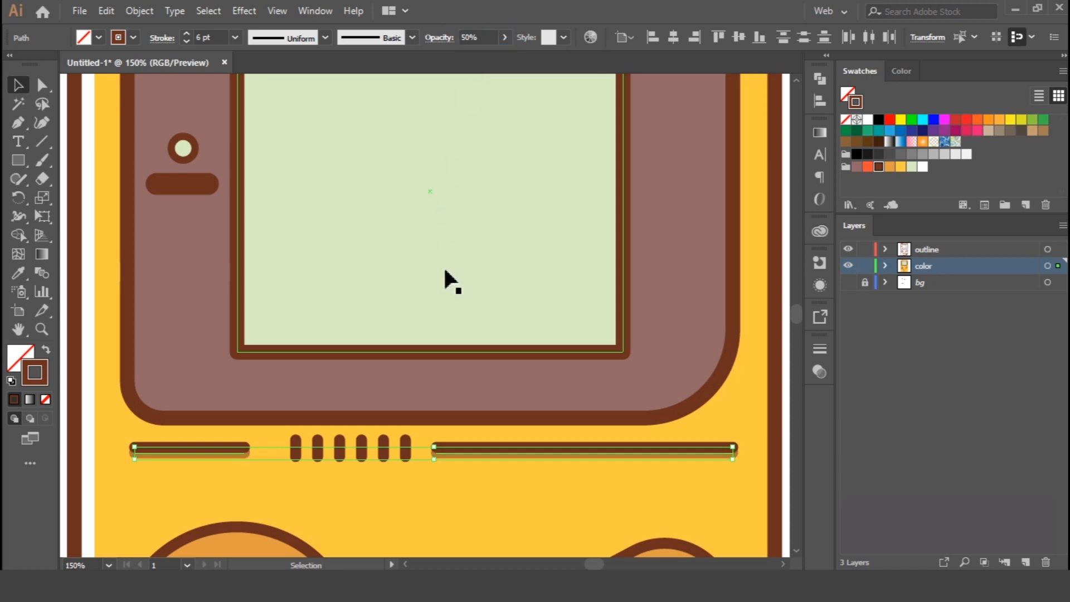
Scale both round red buttons and their outlines down around their shared center to about 36 px in diameter.
scroll(514, 473, down, 1)
scroll(510, 469, down, 6)
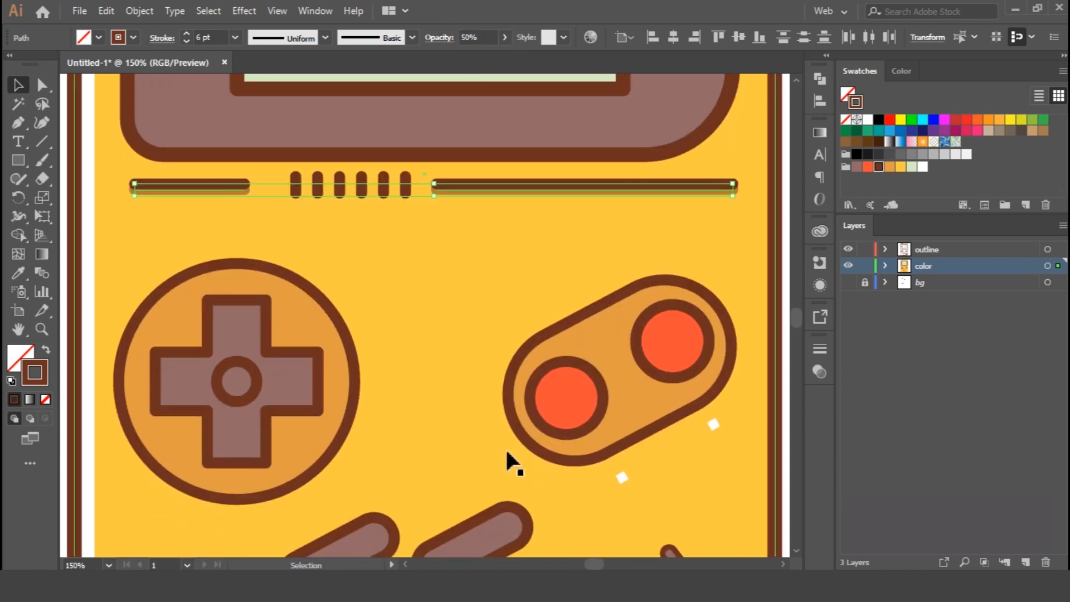
click(604, 404)
shift+click(678, 370)
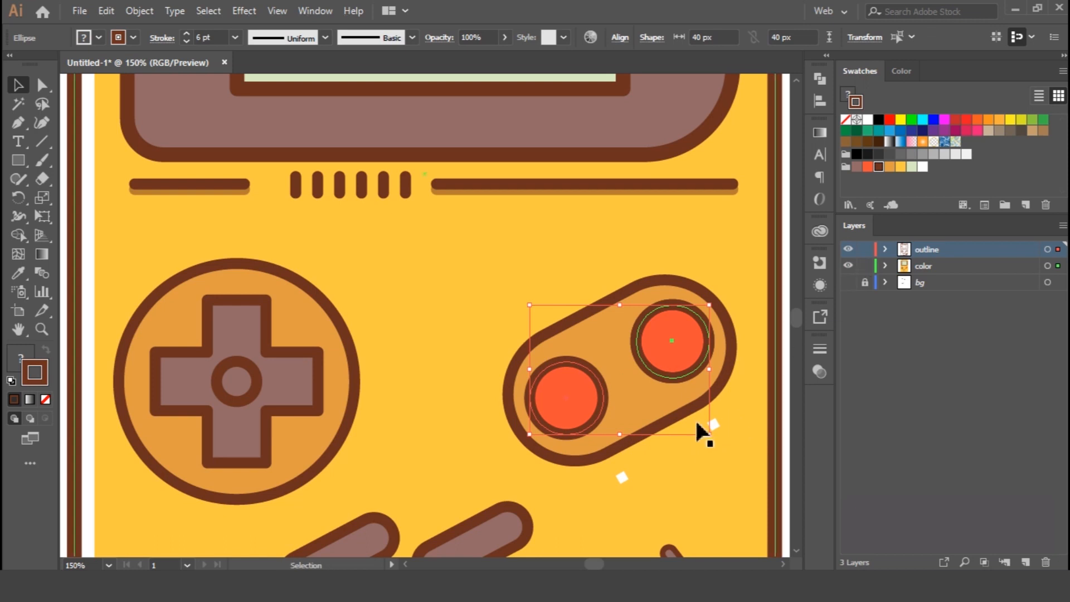
click(905, 363)
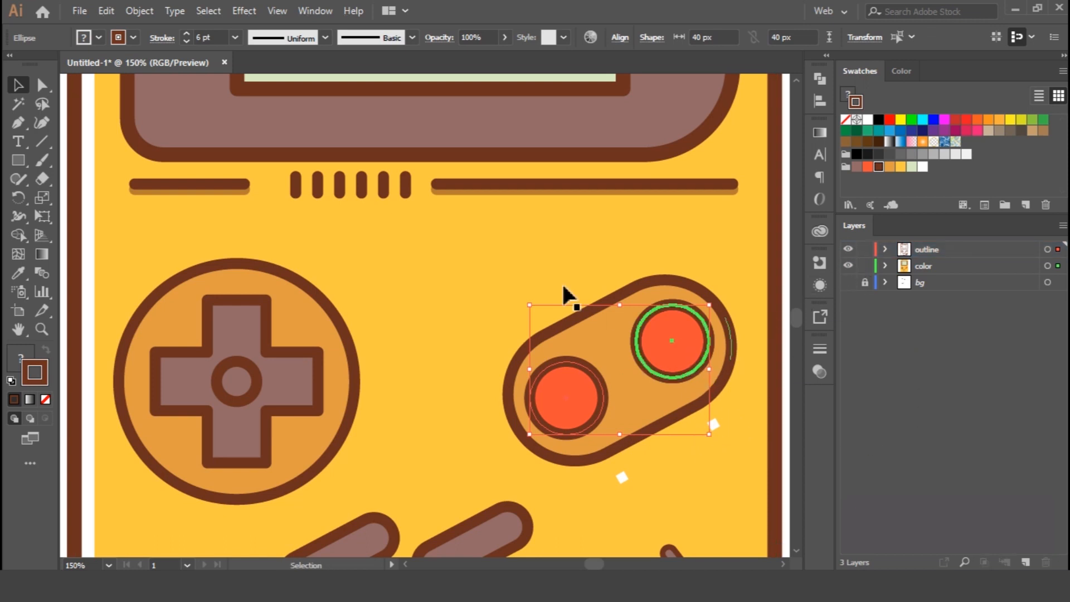
click(467, 308)
click(669, 339)
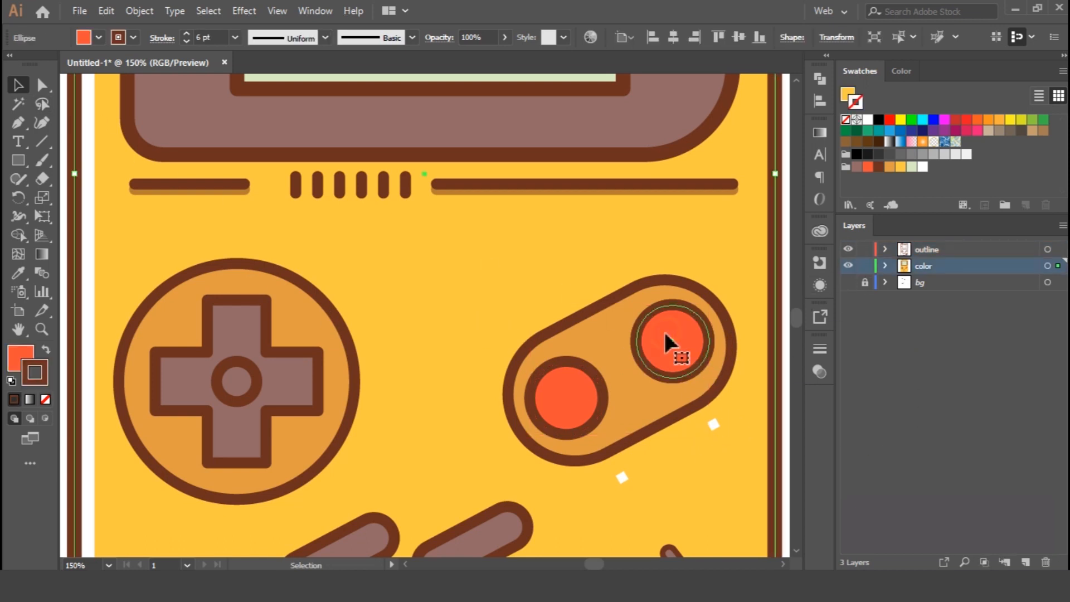
shift+click(578, 395)
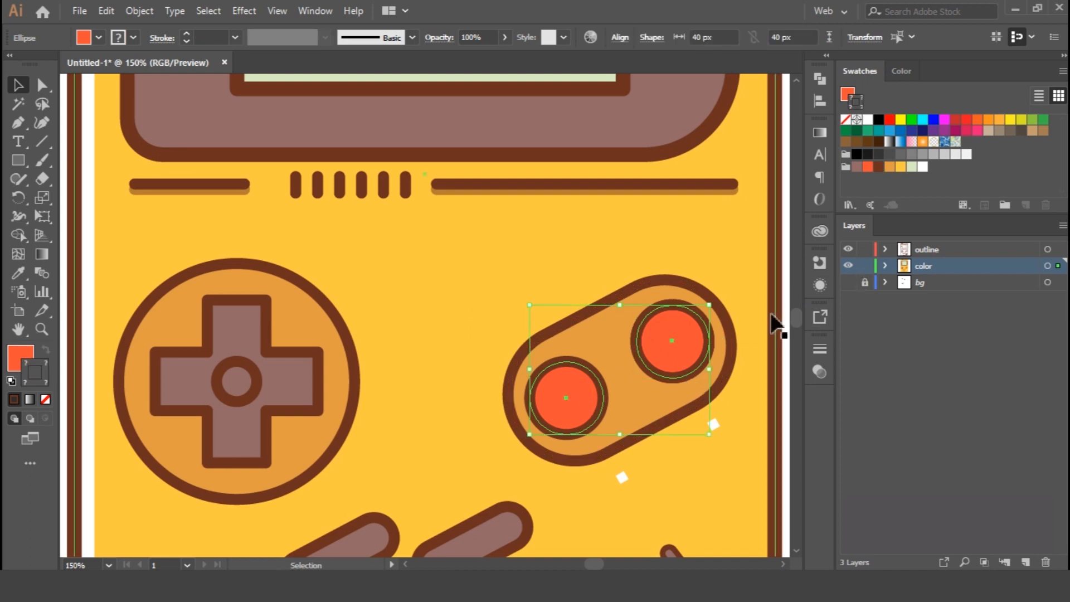
click(684, 320)
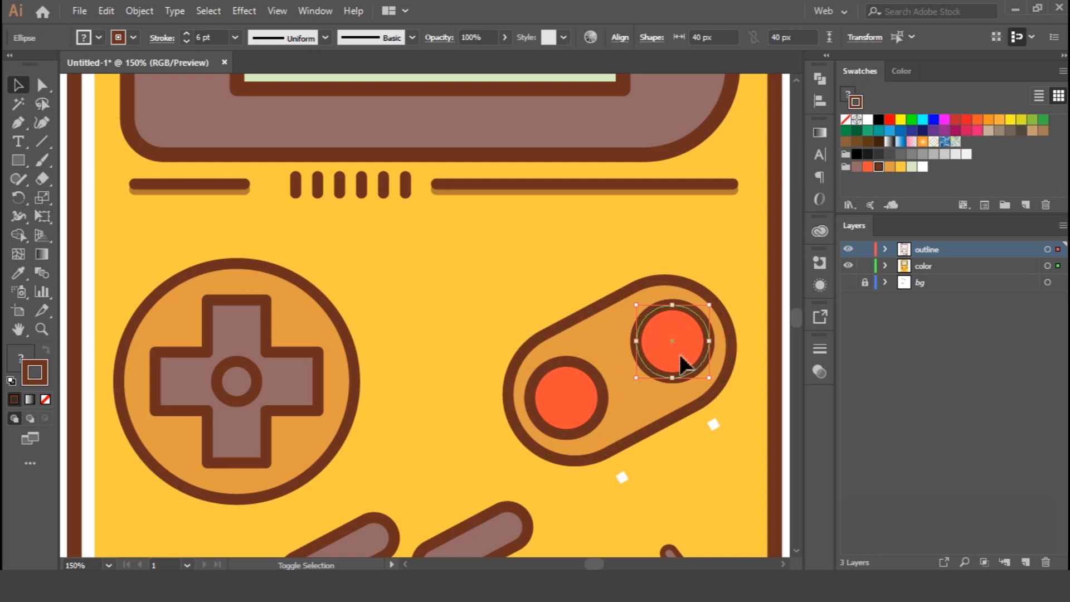
shift+click(587, 369)
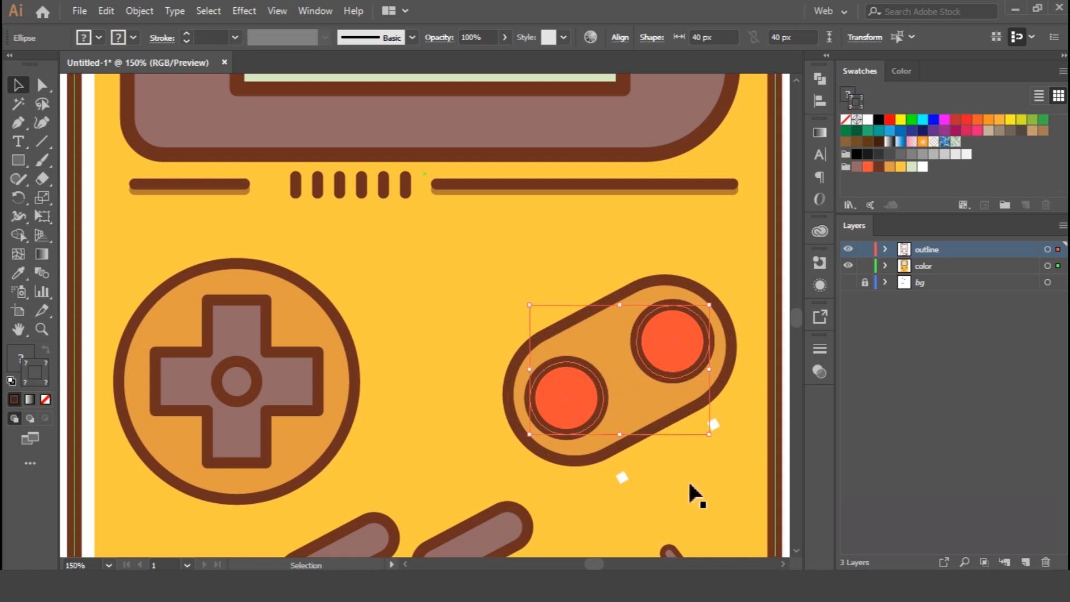
drag(709, 433, 700, 428)
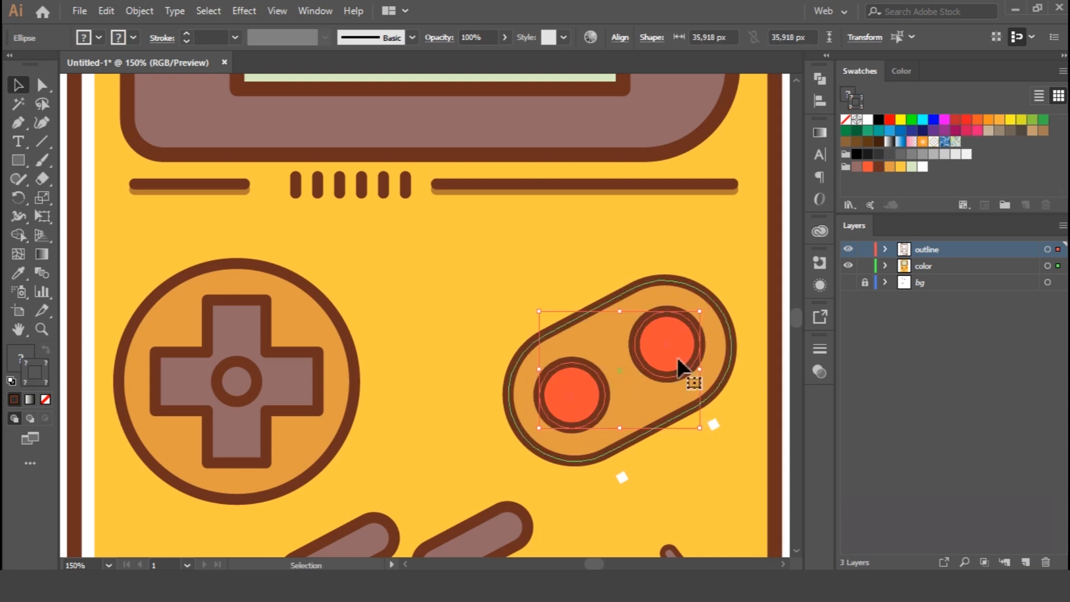
Scale the pill-shaped button housing and its fill down slightly, and move the two small white squares closer to it.
click(674, 283)
shift+click(619, 327)
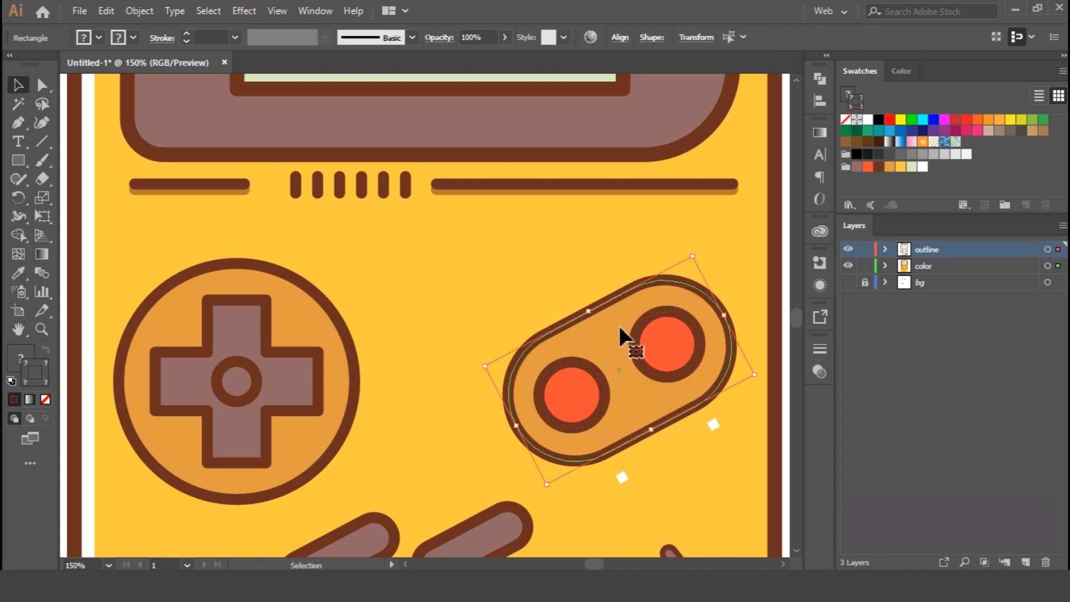
drag(756, 378, 748, 378)
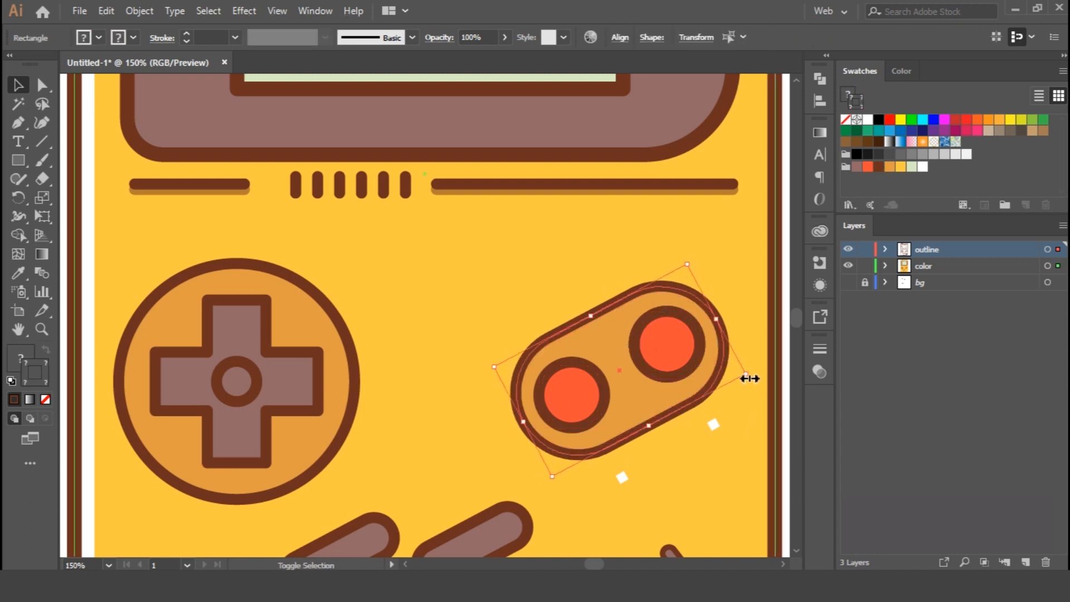
click(673, 461)
click(627, 474)
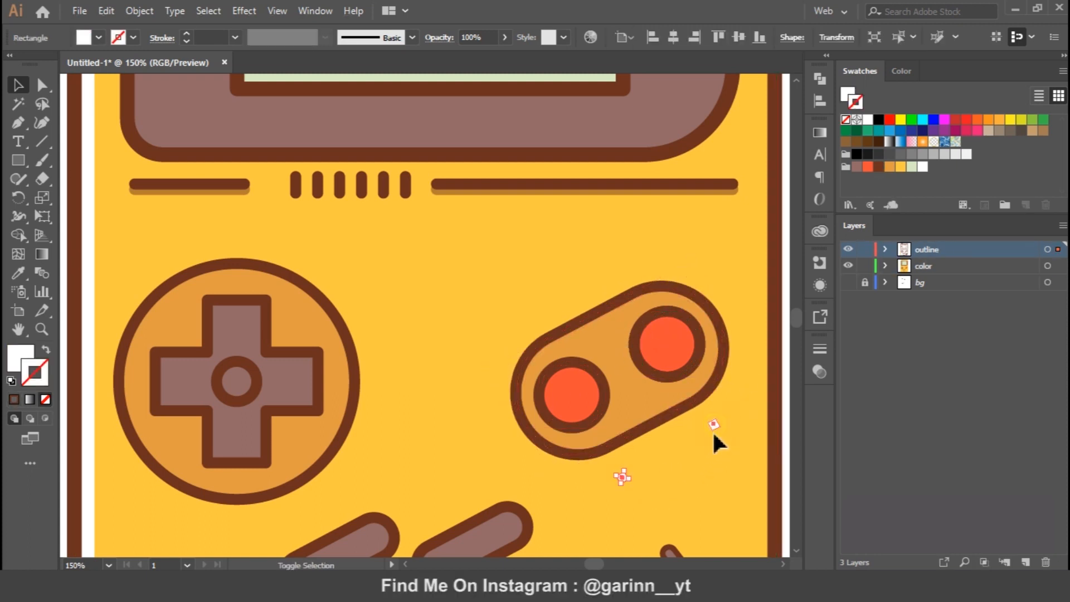
Duplicate the outline circle of the lower-left red button in front.
click(580, 399)
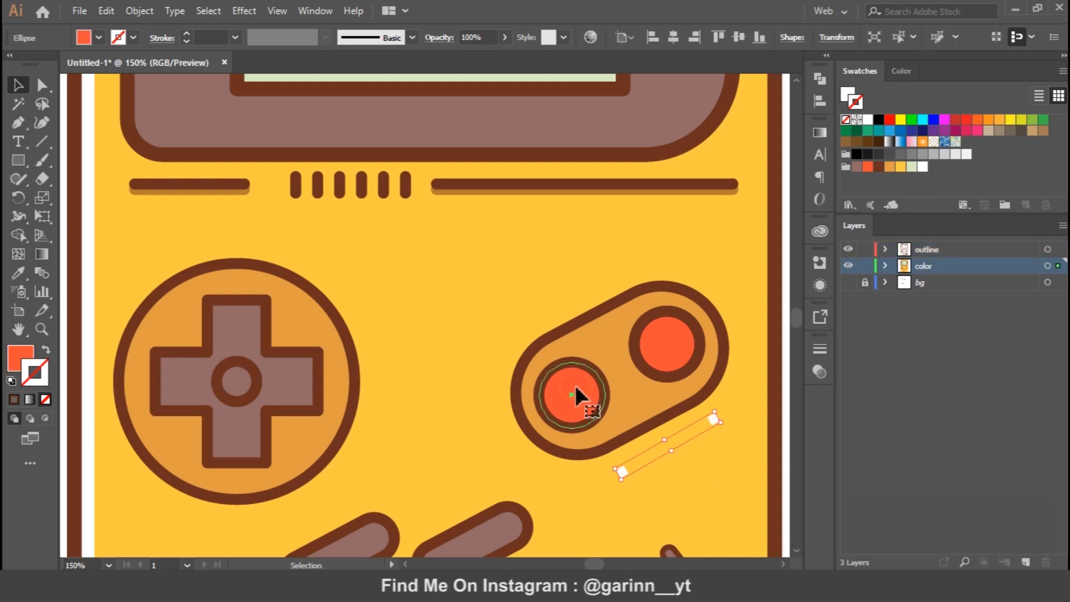
click(658, 377)
click(597, 347)
click(606, 381)
shift+click(648, 370)
click(523, 302)
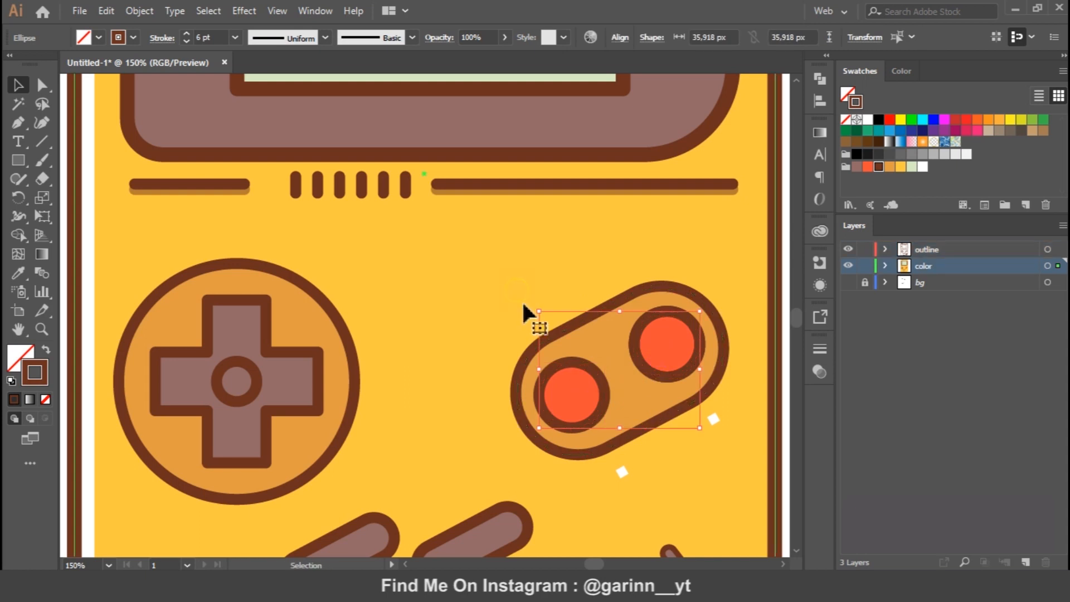
click(589, 368)
click(105, 12)
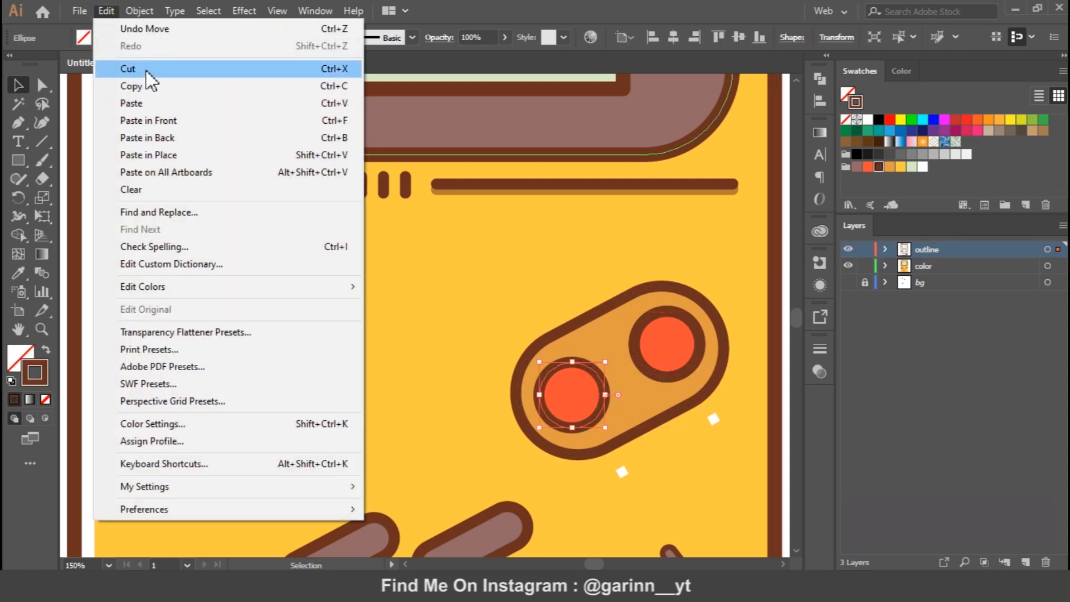
click(148, 89)
click(104, 11)
click(162, 120)
Delete the circle copy's right and bottom anchor points, keeping only the upper-left arc.
key(ctrl+=)
key(a)
click(468, 316)
key(Delete)
click(424, 360)
key(Delete)
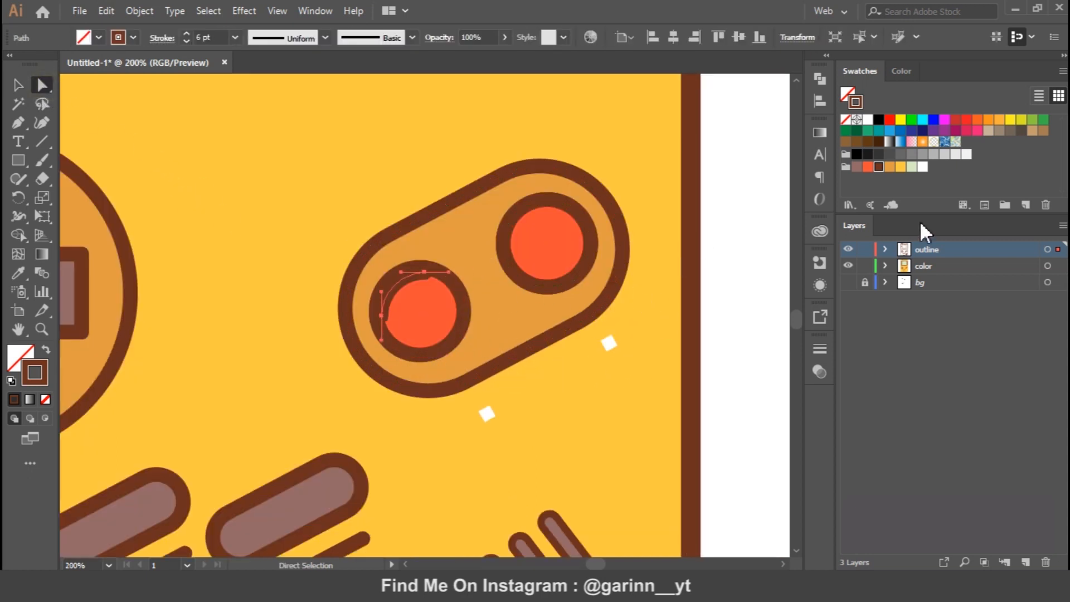
Turn the arc into a white highlight inside the button on the color layer, and copy it onto the upper-right red button.
click(923, 166)
drag(1062, 259, 1058, 266)
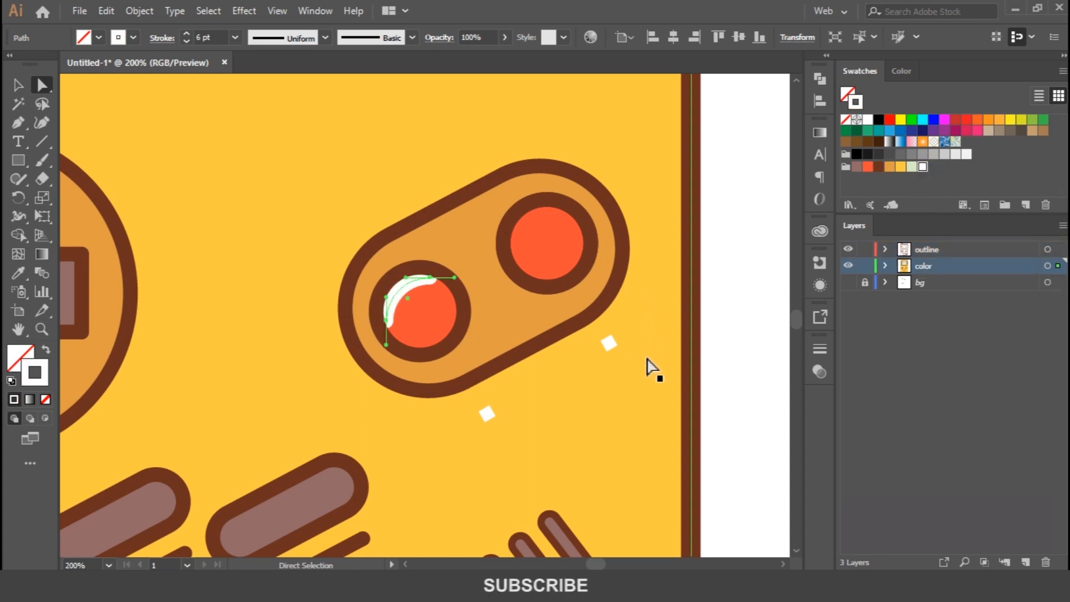
click(18, 85)
drag(392, 286, 531, 224)
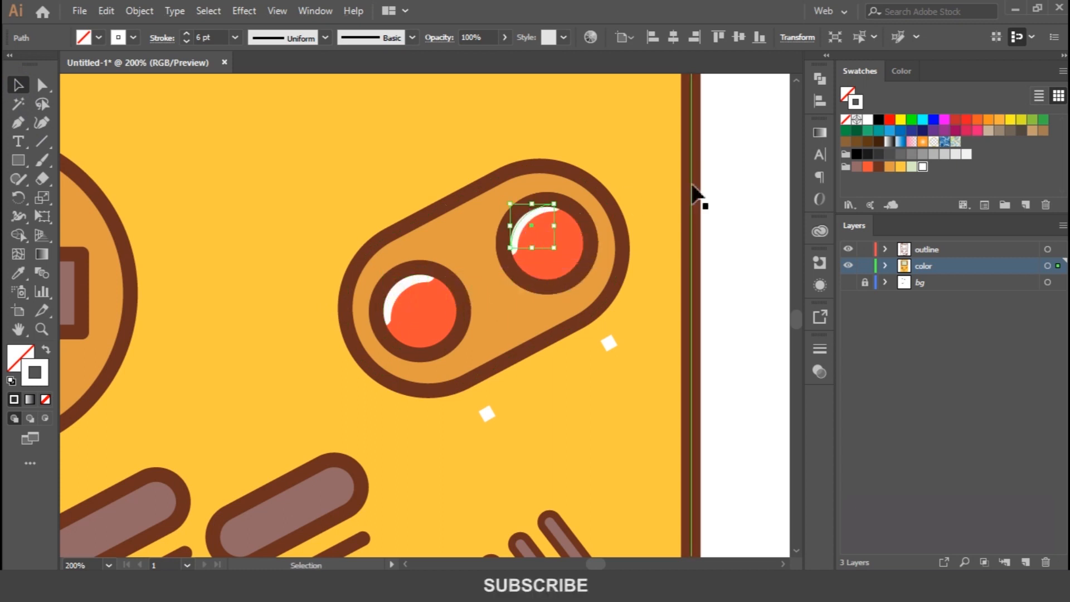
click(732, 178)
drag(571, 382, 646, 386)
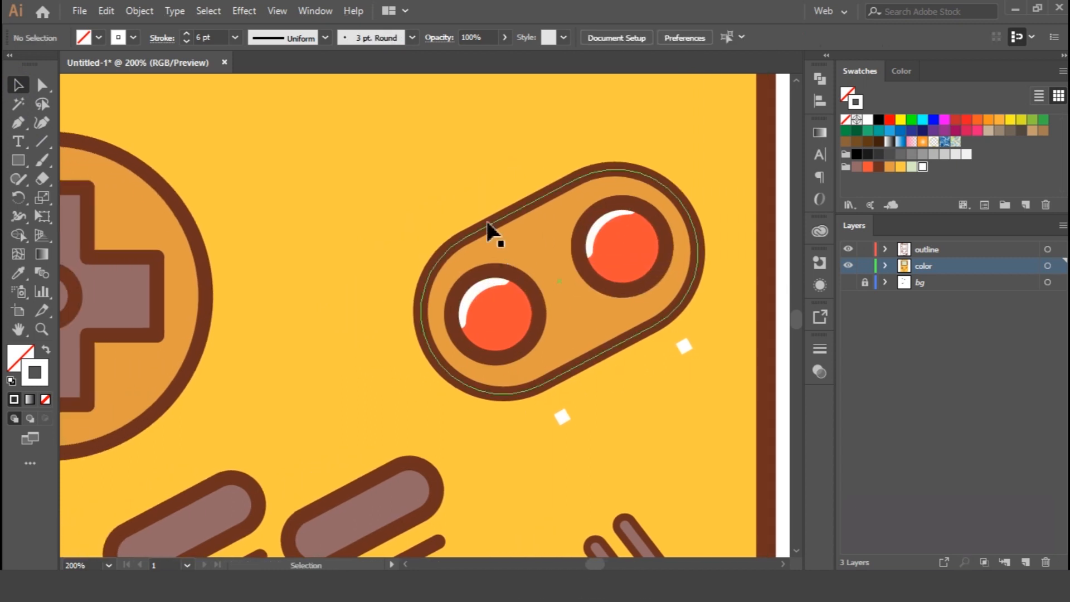
Duplicate the outline of the pill-shaped button housing in front and nudge the copy slightly right and down.
click(490, 224)
click(106, 11)
click(138, 87)
click(106, 11)
click(167, 121)
key(Right)
key(Right)
key(Right)
key(Down)
key(Down)
key(Down)
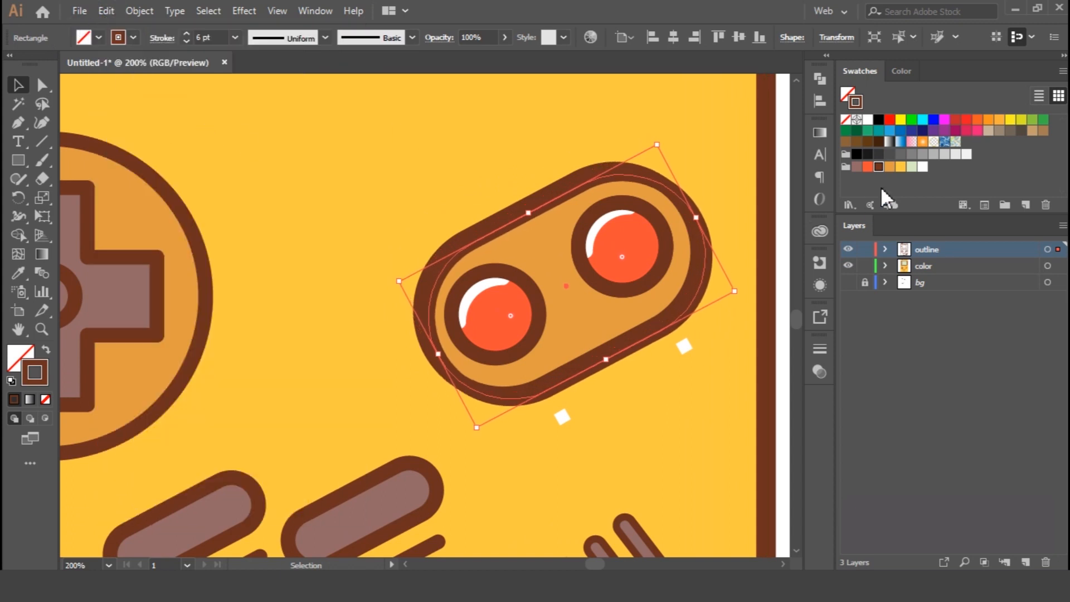
Make the housing copy a white stroke on the color layer and delete its right and lower anchor points, keeping the upper-left edge.
click(923, 167)
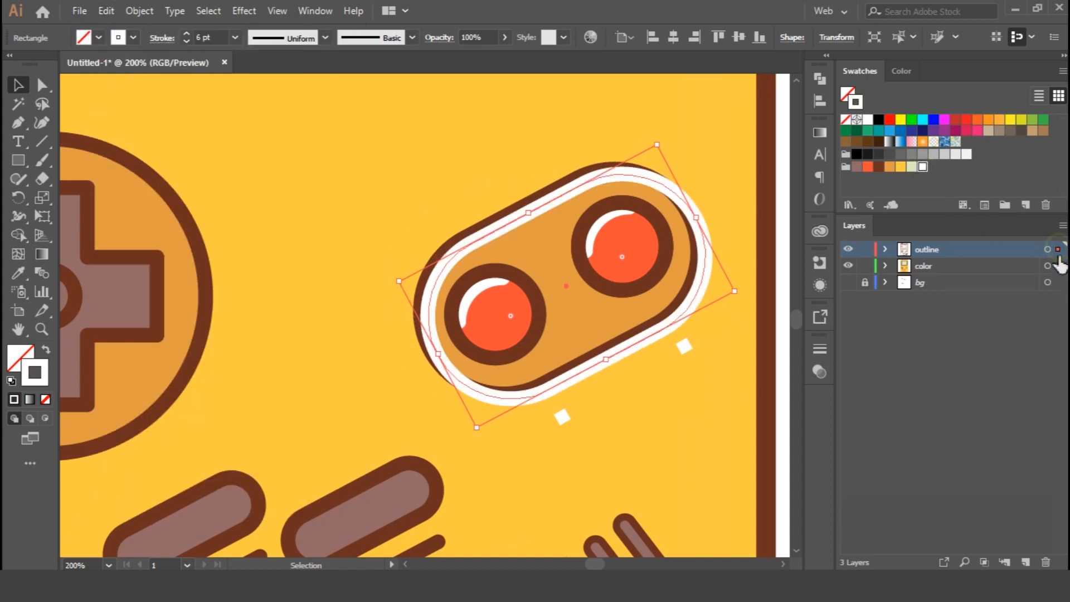
drag(1057, 249, 1057, 266)
click(41, 85)
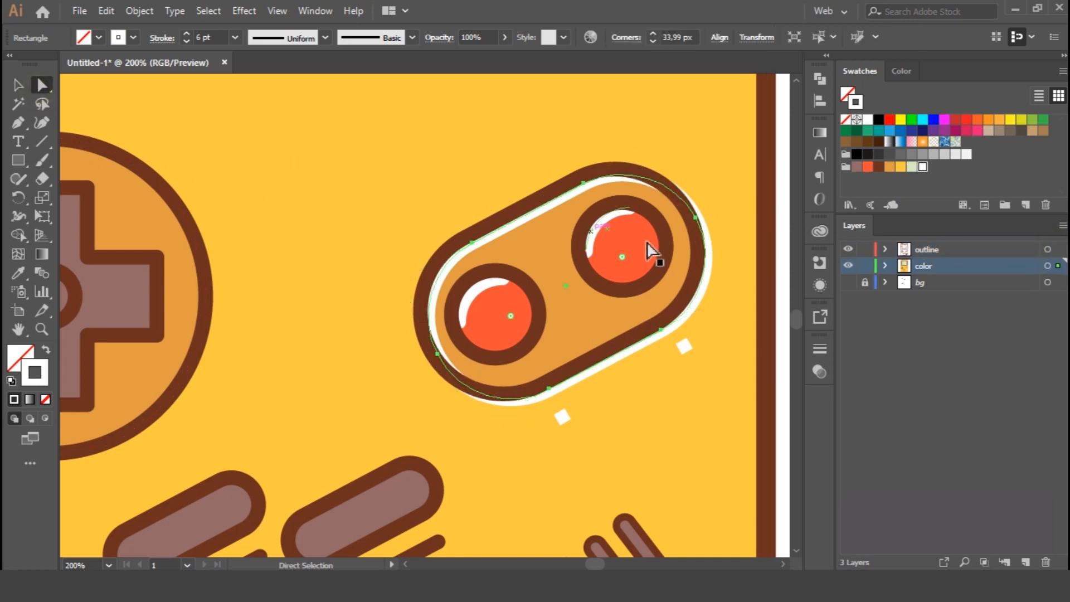
click(697, 220)
key(Delete)
click(663, 333)
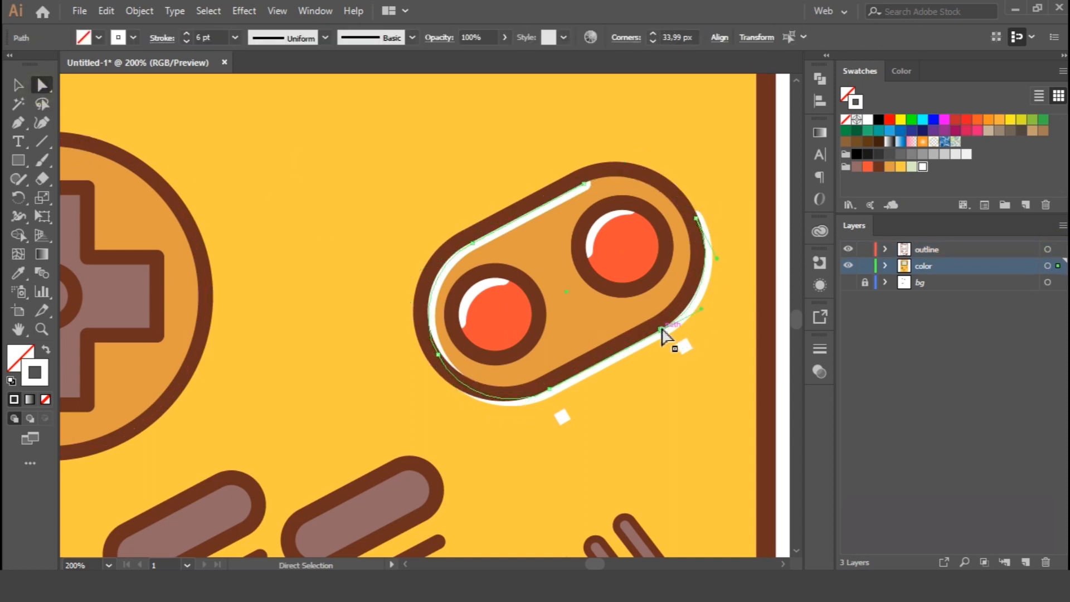
key(Delete)
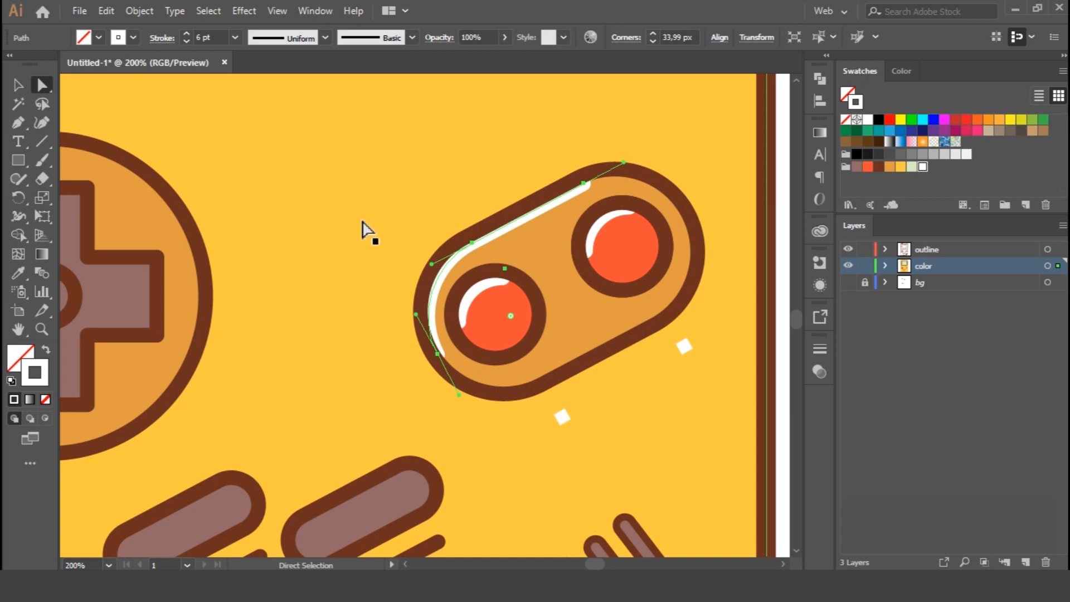
click(347, 237)
Duplicate the D-pad cross outline in front, offset slightly downward, as a white stroke on the color layer.
drag(275, 326, 575, 308)
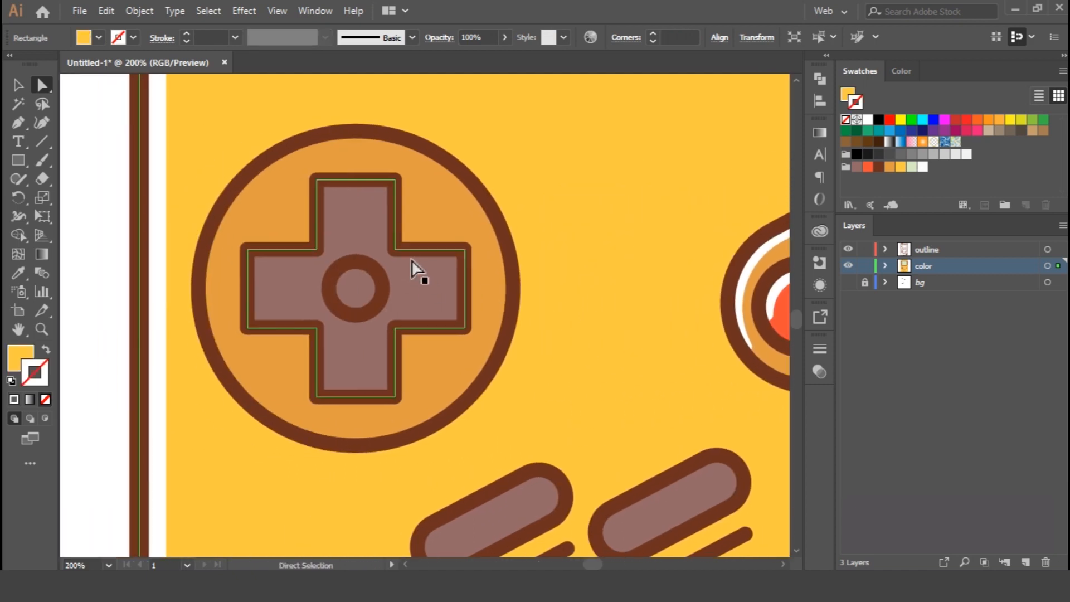
click(414, 262)
click(17, 85)
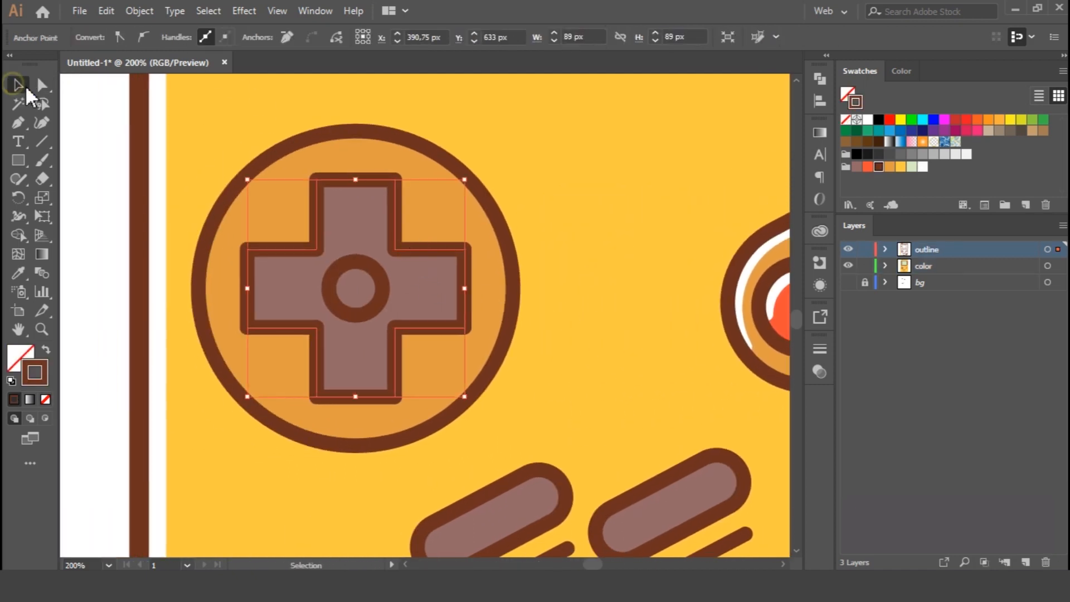
click(111, 104)
click(294, 246)
click(105, 10)
click(114, 8)
click(114, 8)
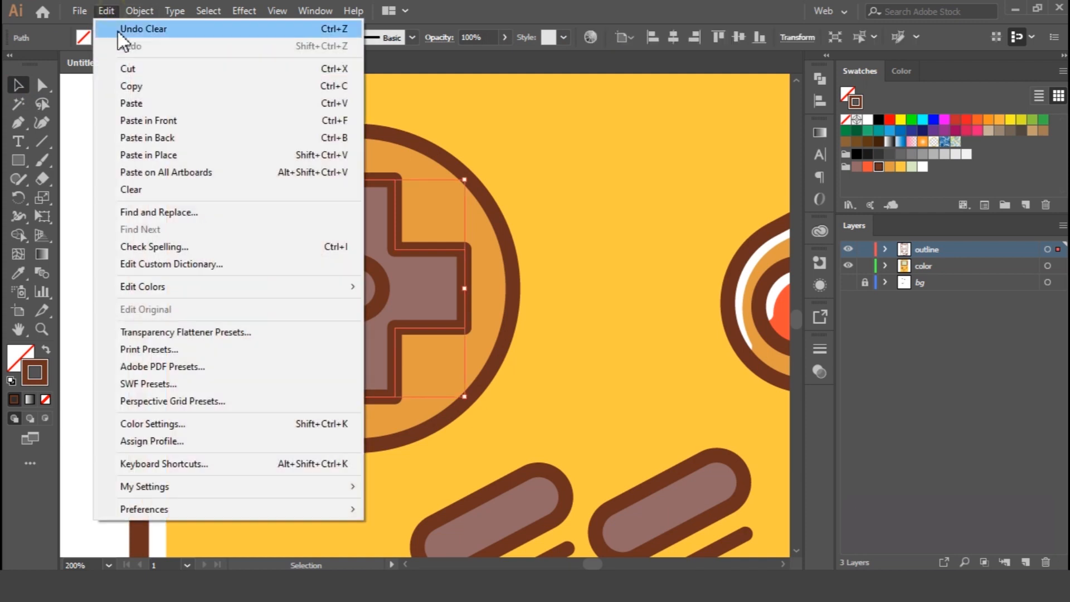
click(168, 121)
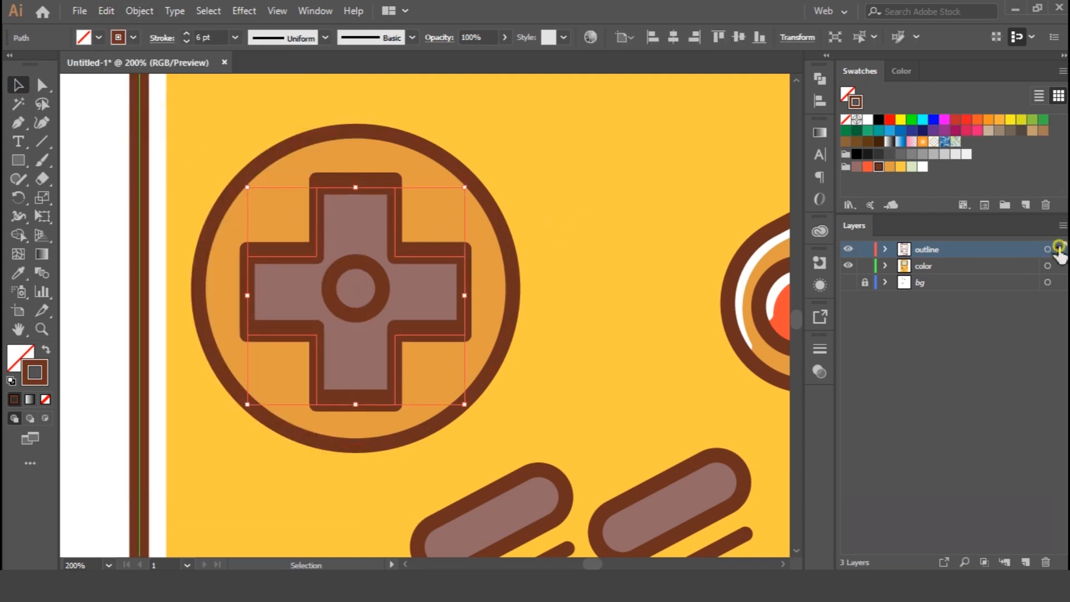
drag(1059, 249, 1058, 266)
click(922, 167)
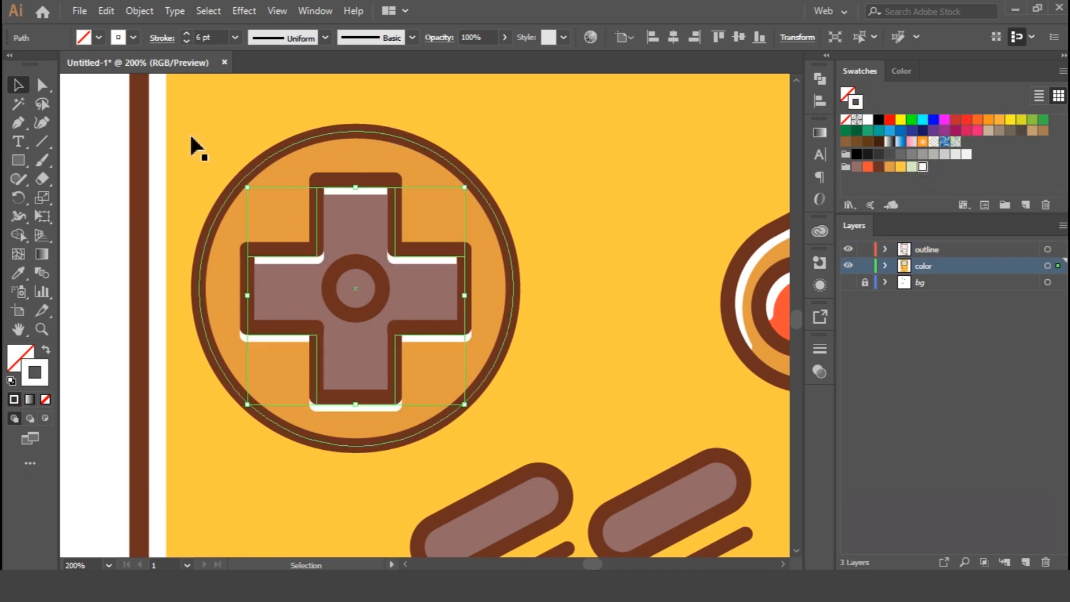
Delete the lower anchor points of the white cross copy, keeping only its upper edges as a highlight.
click(42, 85)
click(247, 335)
key(Delete)
click(317, 335)
key(Delete)
click(316, 404)
key(Delete)
click(395, 405)
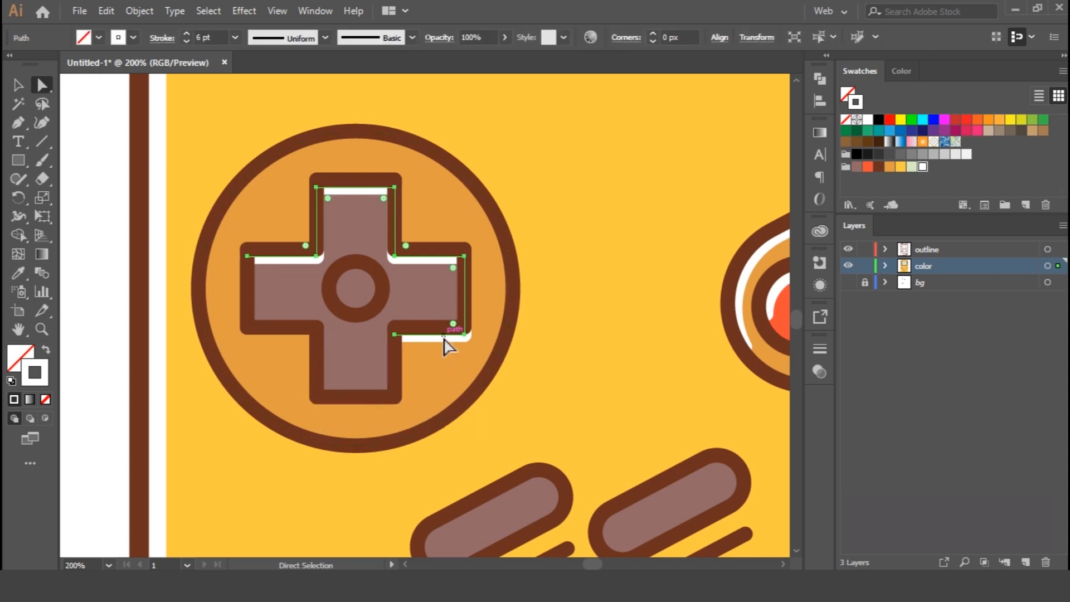
key(Delete)
key(ctrl+z)
click(396, 335)
key(Delete)
click(465, 335)
key(Delete)
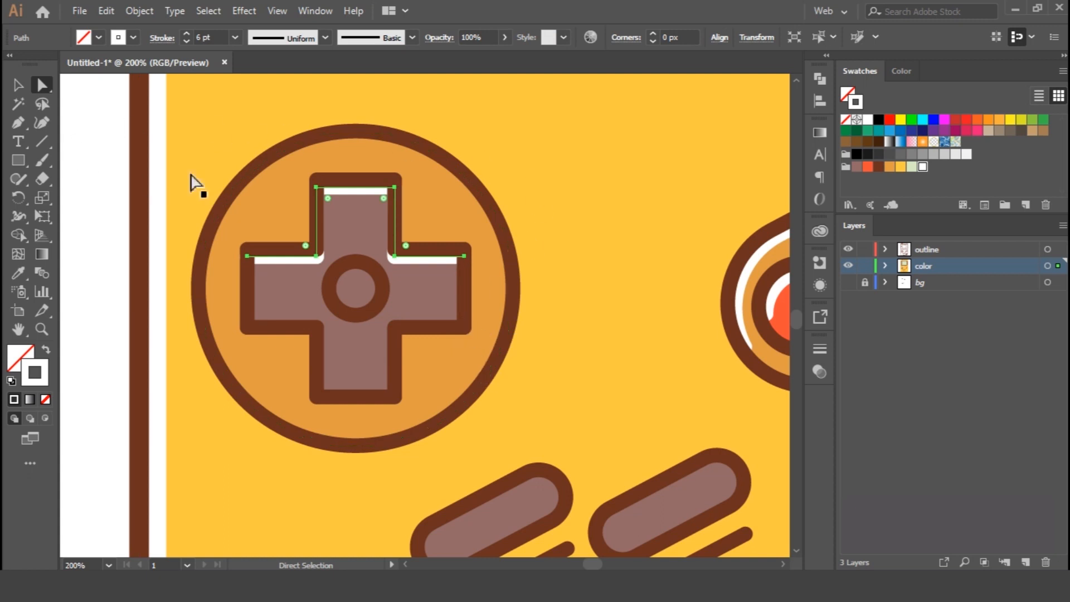
Duplicate the large circle around the D-pad in front, shrunk slightly, as a white stroke on the color layer.
click(22, 85)
click(276, 152)
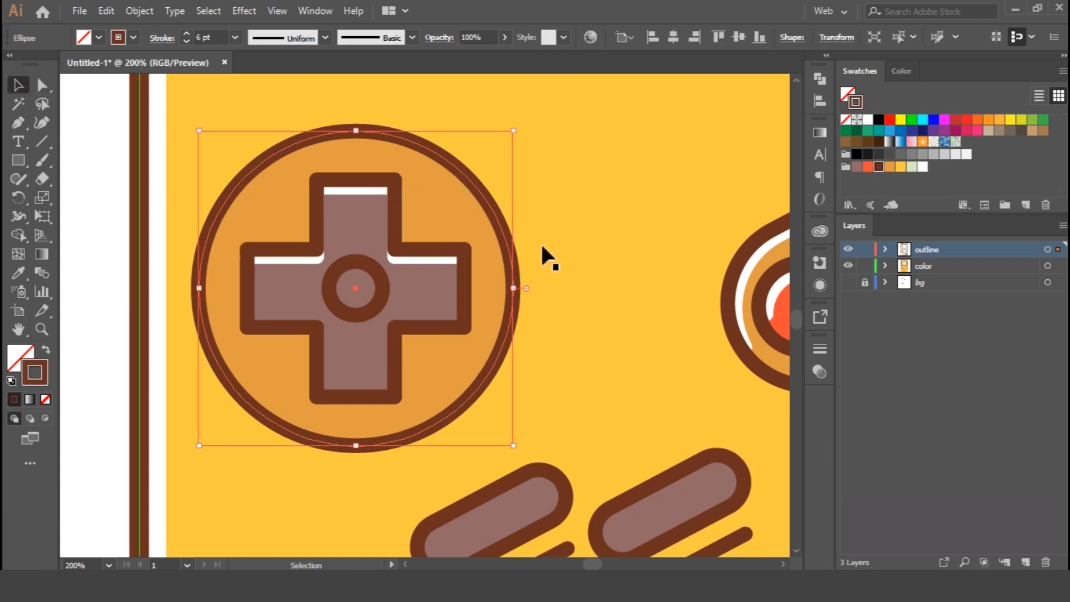
click(114, 8)
click(148, 85)
click(105, 10)
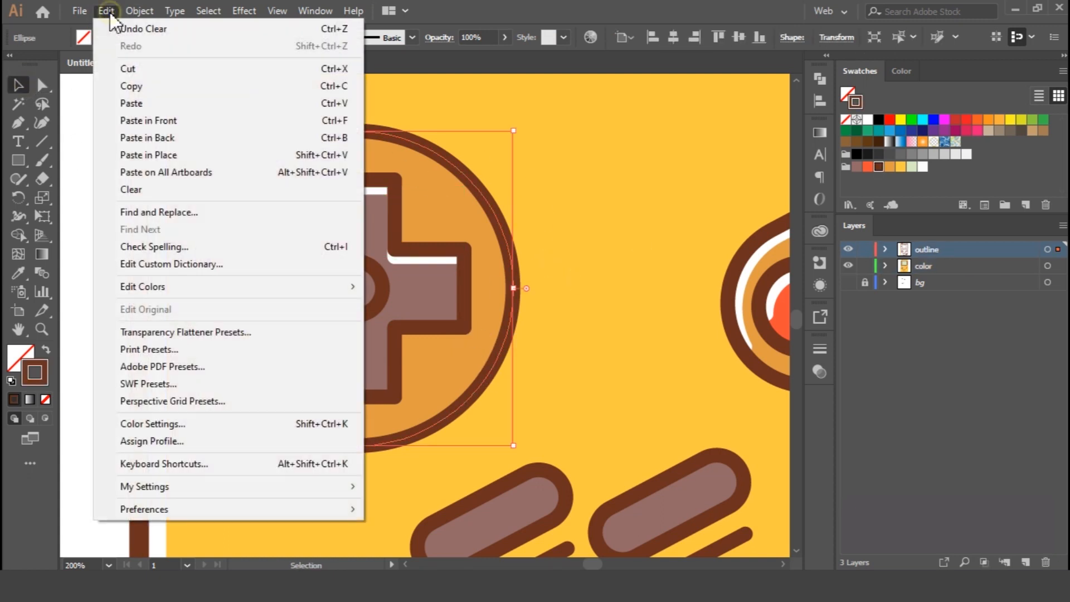
click(159, 121)
drag(512, 444, 507, 439)
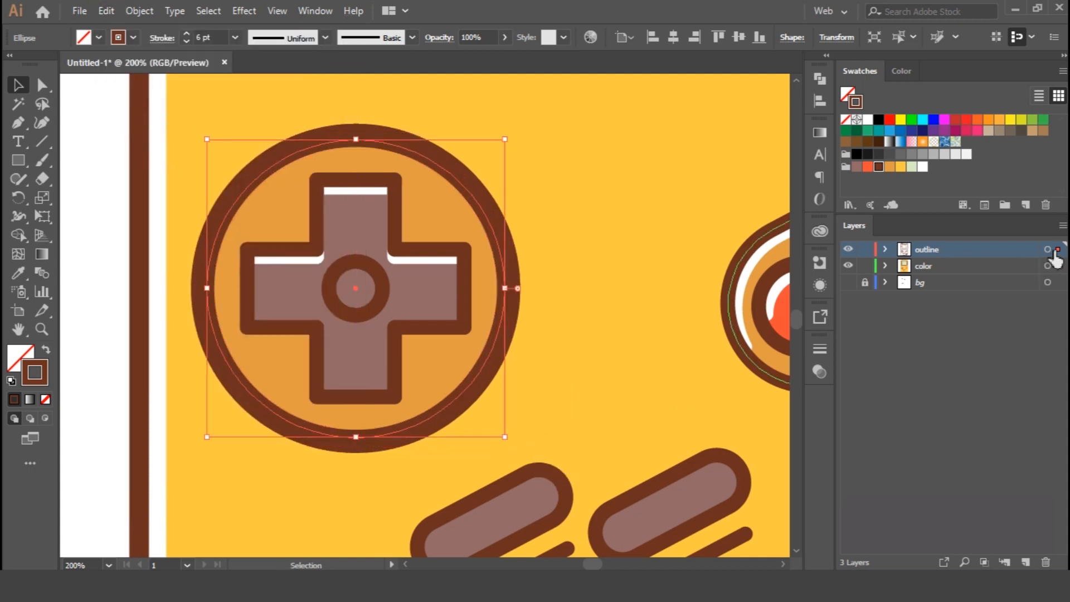
drag(1057, 249, 1057, 266)
click(924, 167)
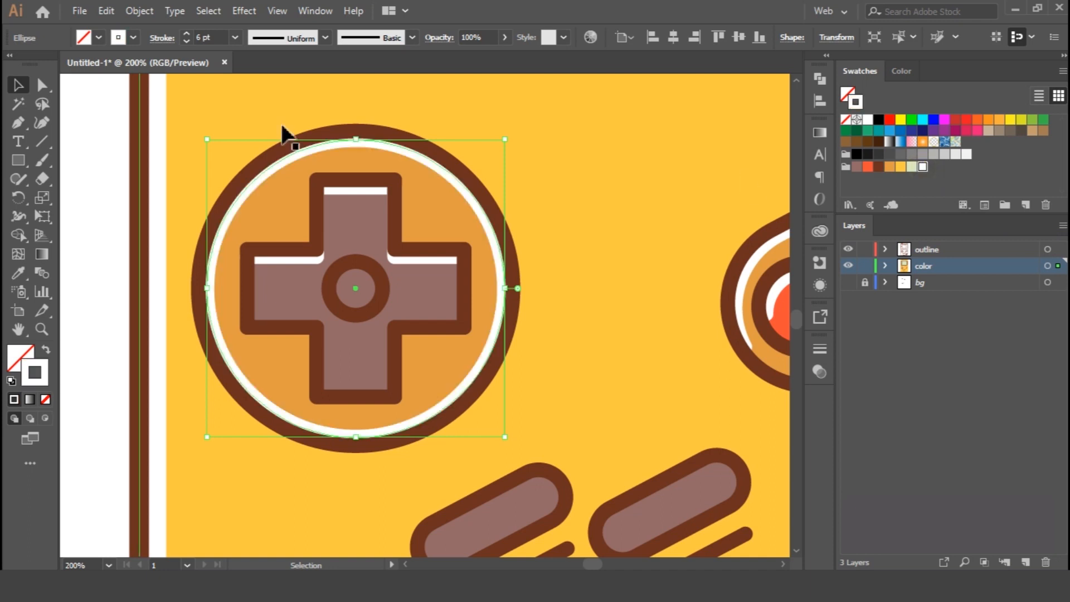
Delete the right and bottom anchor points of the white circle, keeping only the upper-left arc.
click(42, 85)
click(504, 288)
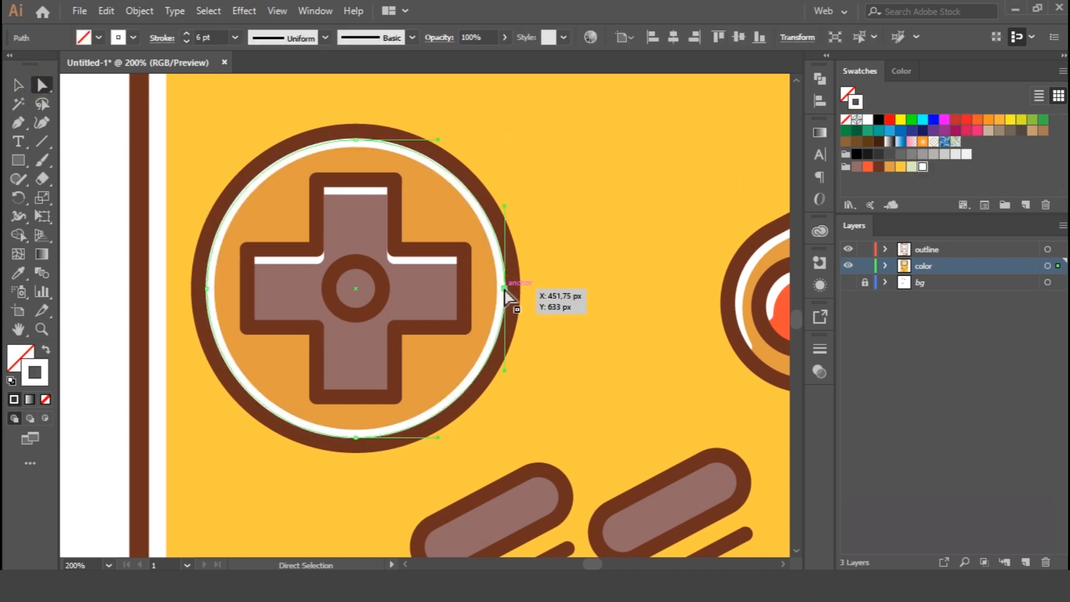
key(Delete)
click(356, 437)
key(Delete)
click(93, 247)
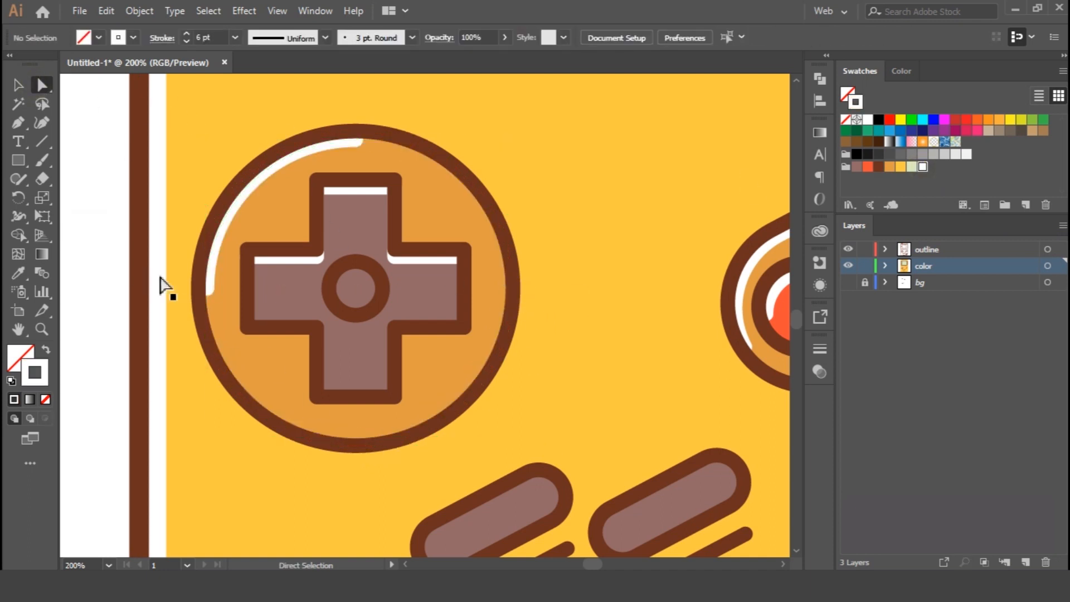
click(381, 307)
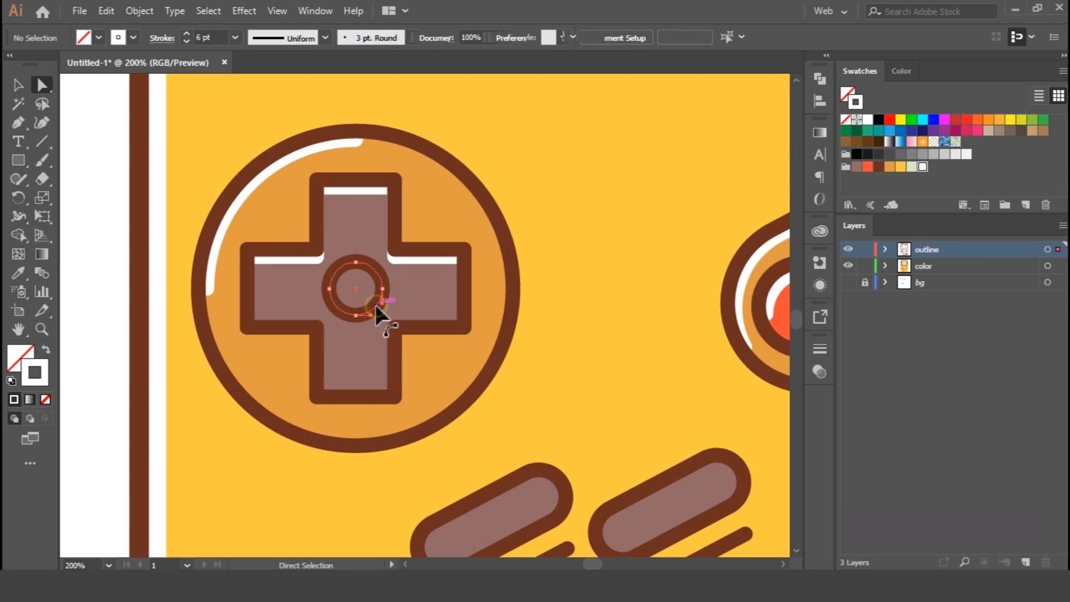
click(18, 85)
click(106, 11)
click(150, 85)
click(107, 10)
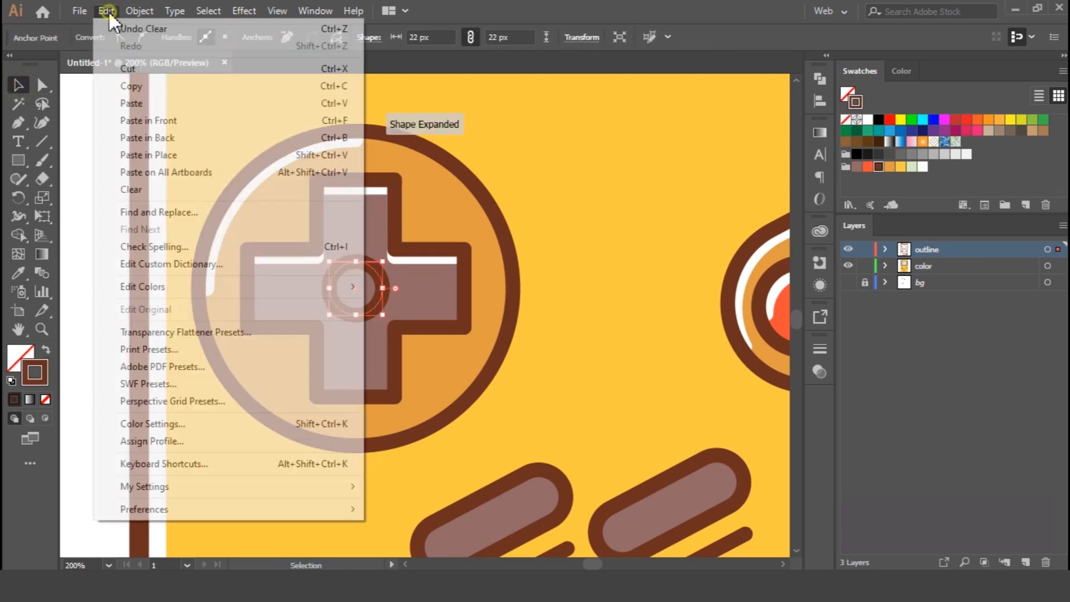
click(153, 121)
click(216, 75)
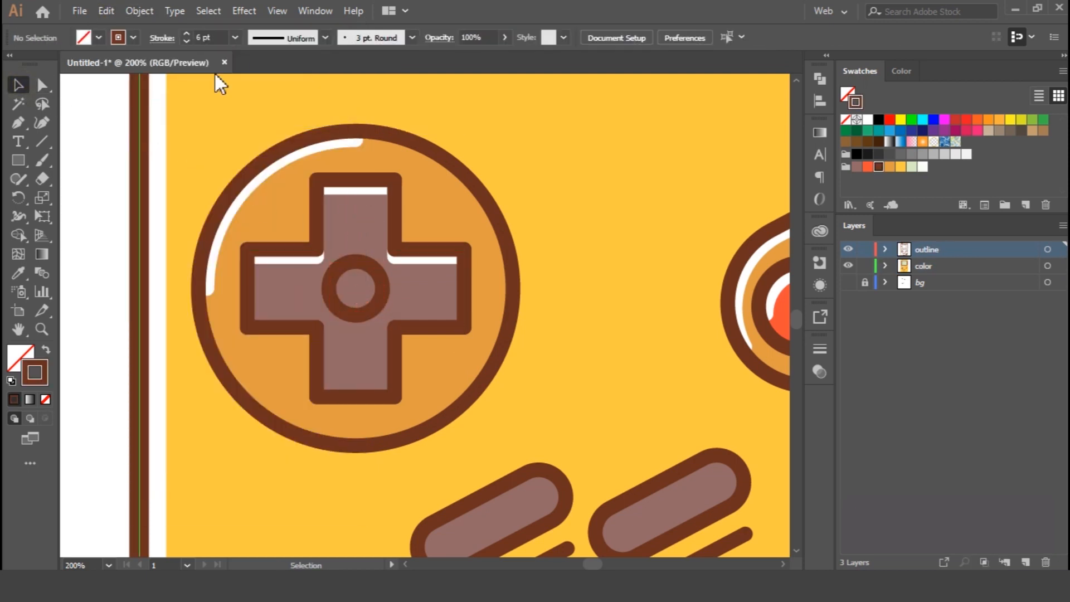
click(369, 267)
click(100, 11)
click(131, 86)
click(103, 12)
click(158, 120)
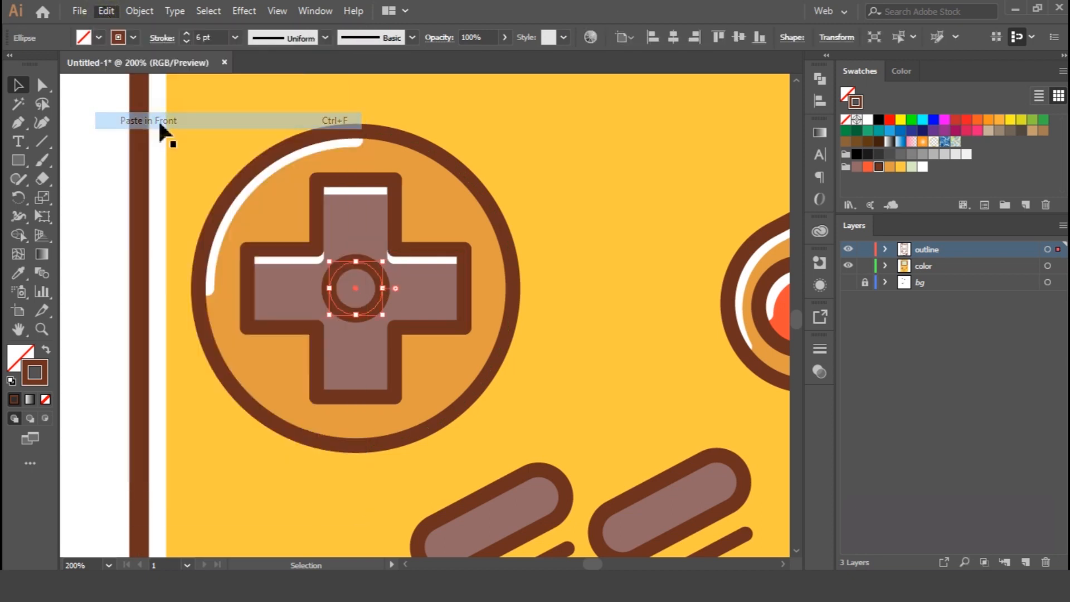
drag(373, 305, 453, 316)
key(ctrl+z)
Duplicate the small ring at the D-pad's center in front, shrink the copy slightly, and move it to the color layer.
click(105, 11)
click(147, 87)
click(109, 11)
click(150, 121)
drag(385, 317, 379, 311)
drag(1058, 251, 1058, 266)
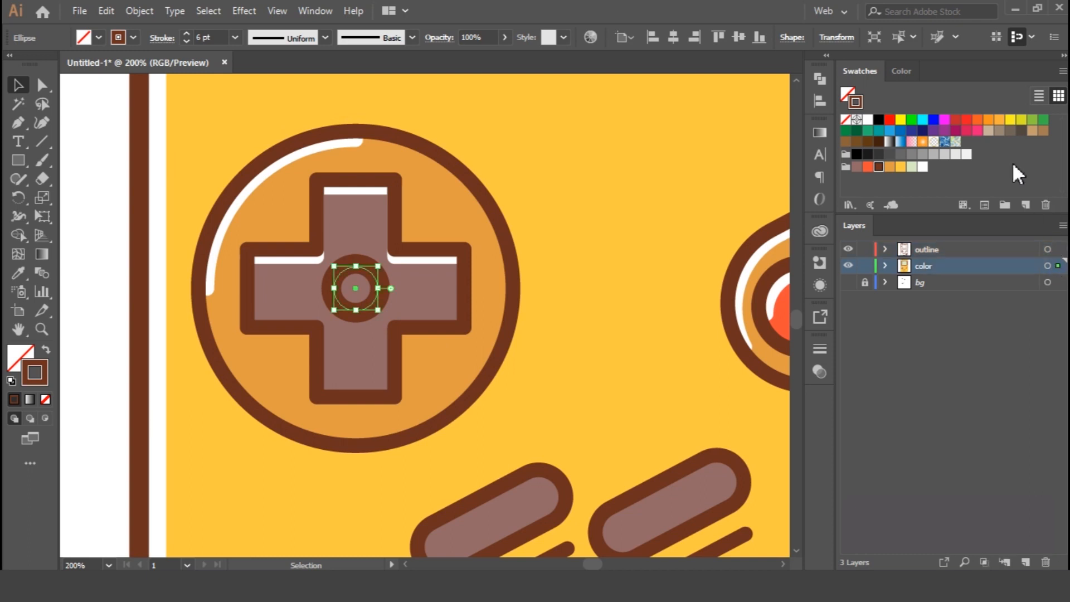
Make the small ring copy's stroke white and delete its right and bottom anchor points, leaving an upper-left highlight.
click(41, 85)
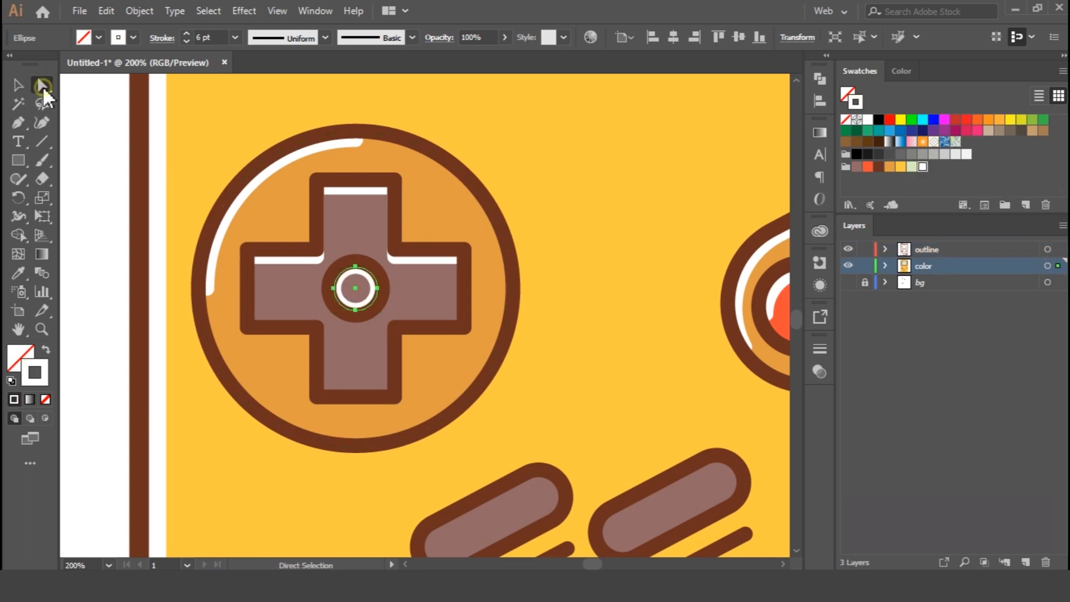
click(378, 288)
key(Delete)
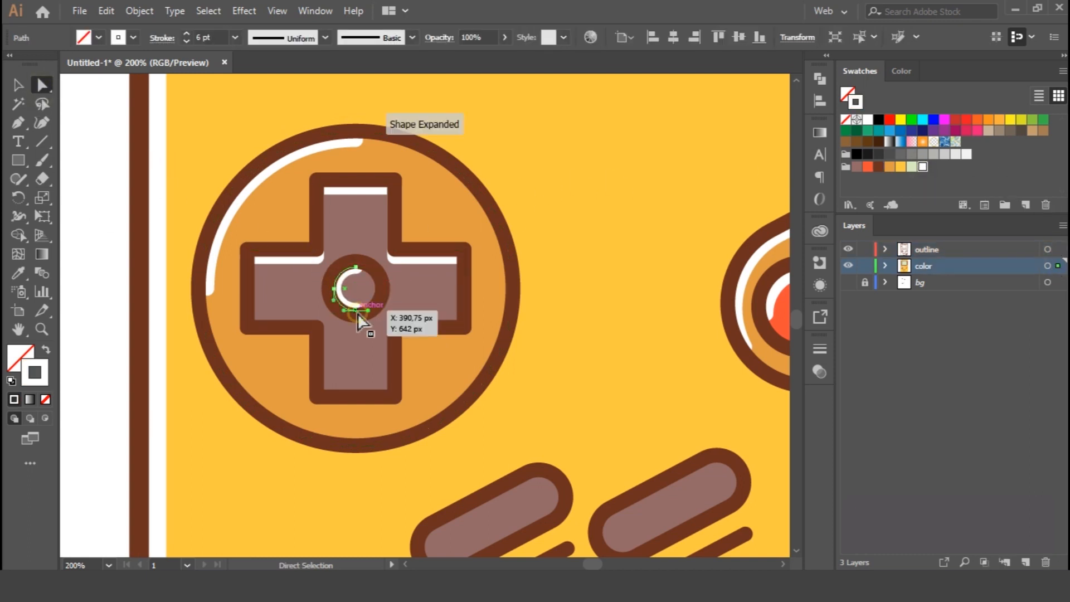
click(355, 309)
key(Delete)
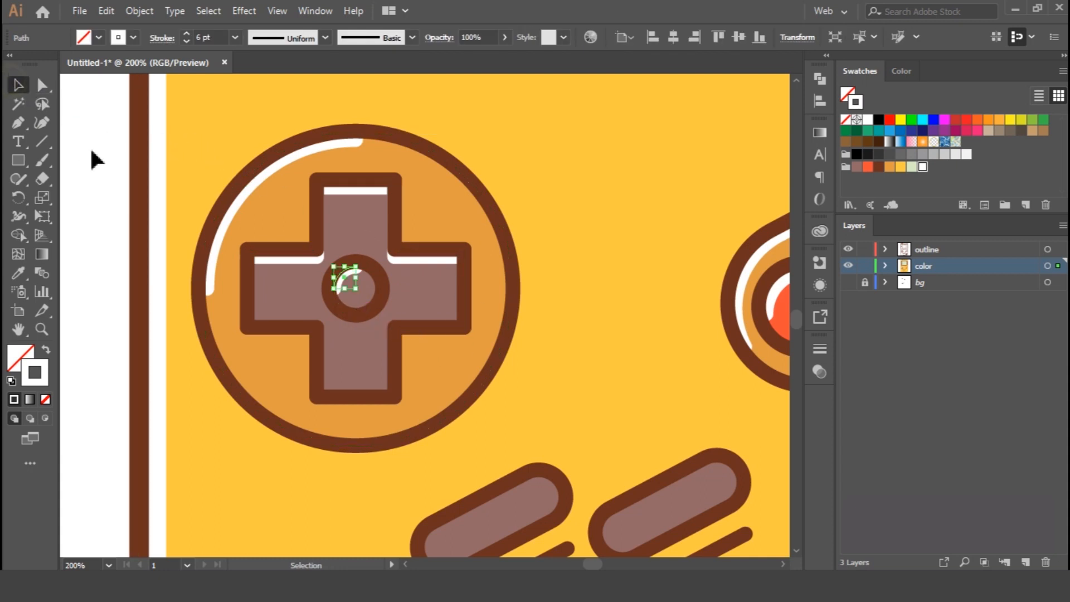
click(76, 140)
Duplicate the left slanted pill button's outline in front and nudge the copy slightly down and right.
drag(618, 379, 464, 194)
click(399, 333)
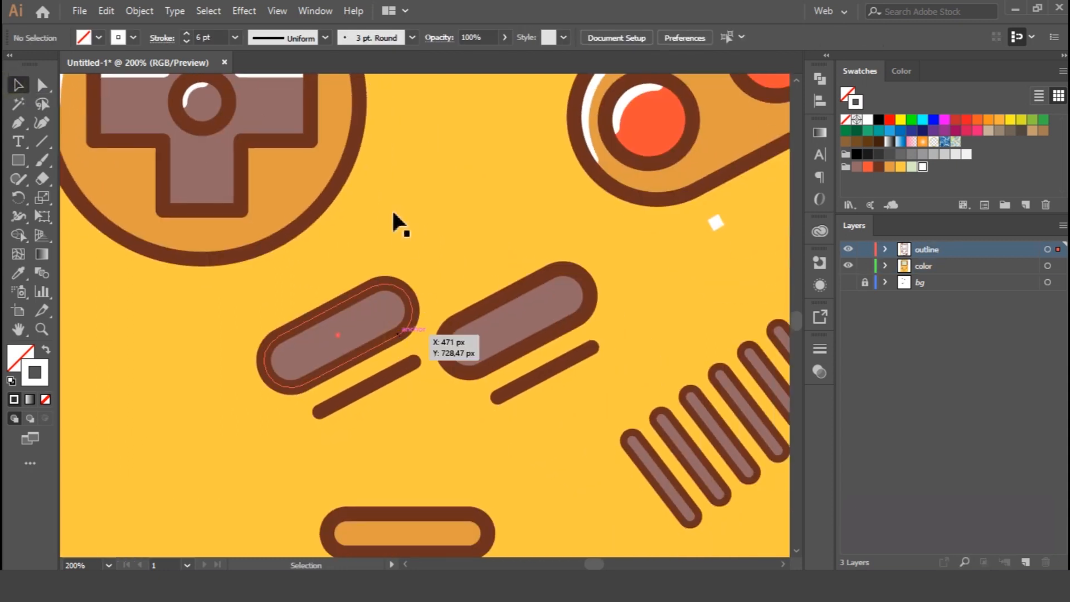
click(107, 11)
click(145, 85)
click(108, 11)
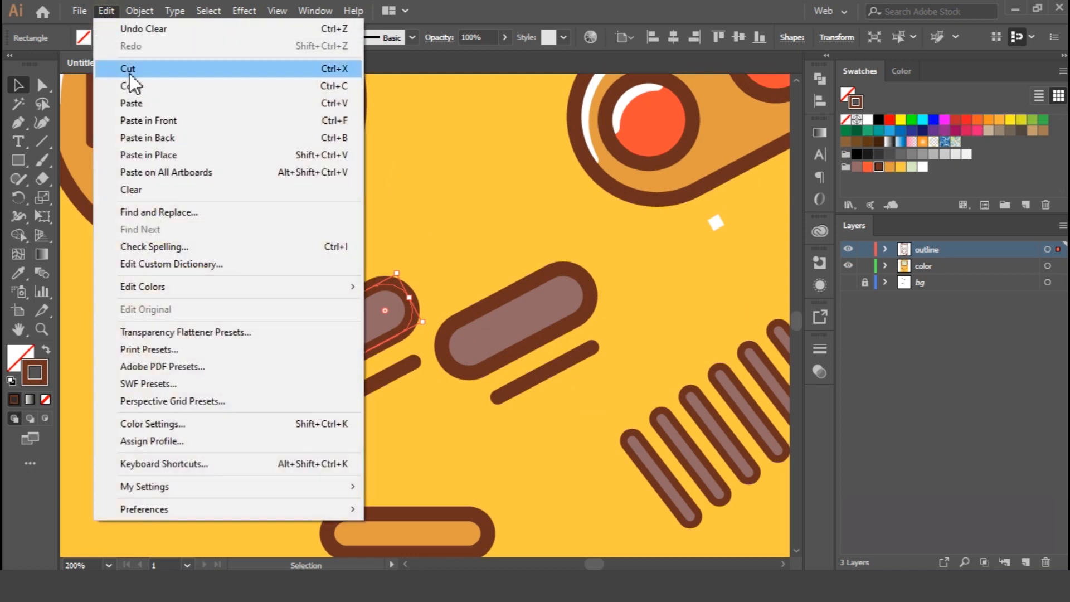
click(150, 120)
drag(424, 322, 338, 330)
key(ctrl+z)
key(Down)
key(Down)
key(Down)
key(Right)
key(Right)
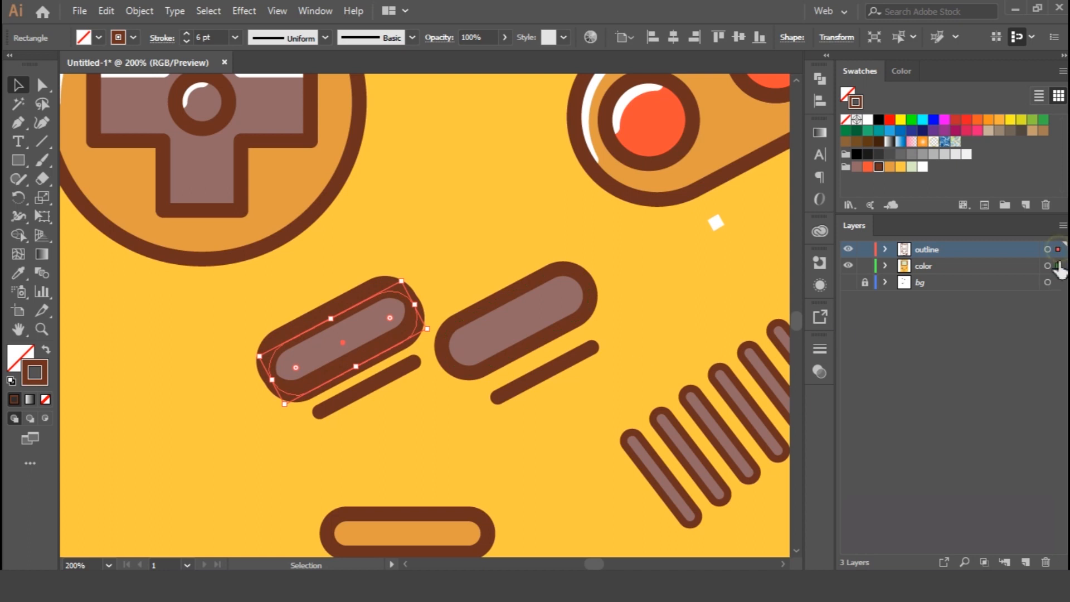
Make the pill copy a white stroke on the color layer and delete its lower and right anchor points, keeping the upper-left edge.
drag(1059, 270, 1058, 266)
click(923, 167)
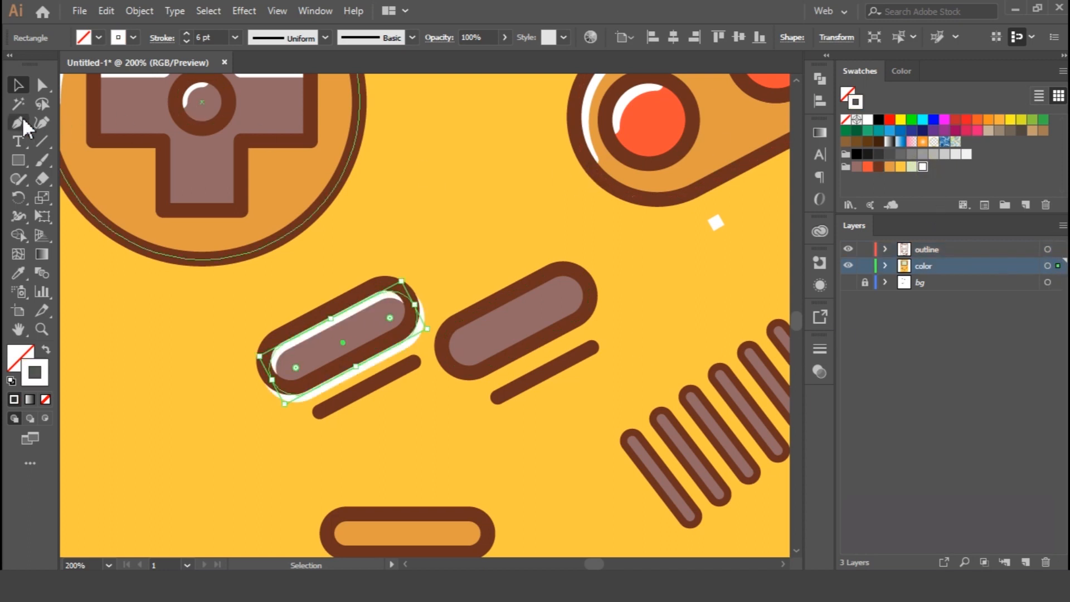
key(p)
click(42, 95)
drag(404, 342, 409, 360)
key(Delete)
click(272, 381)
key(Delete)
key(ctrl+z)
click(414, 305)
key(Delete)
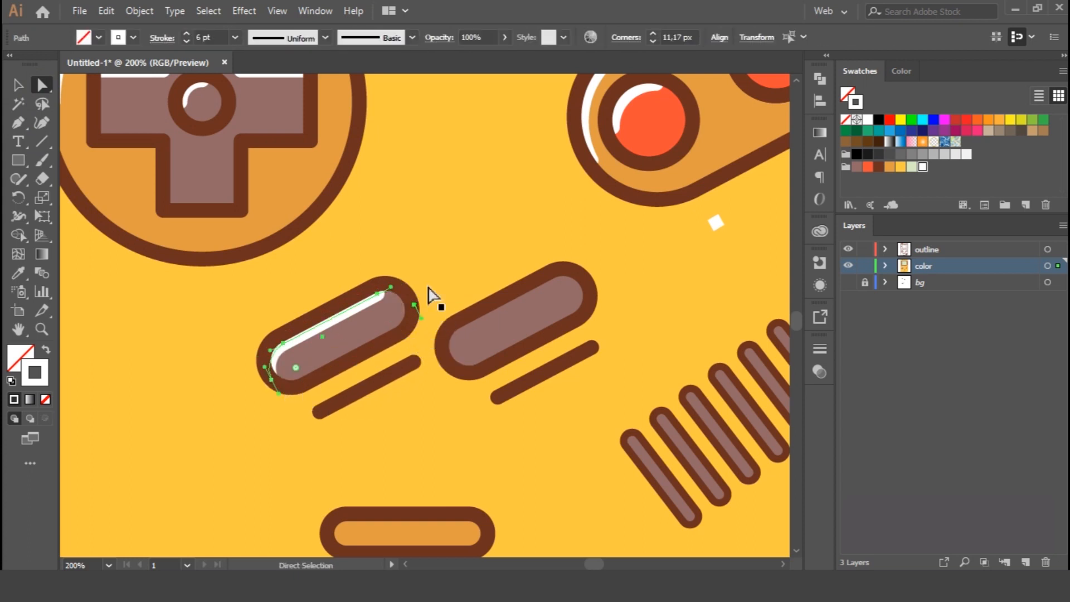
Copy the white highlight of the left slanted pill button onto the right one.
click(15, 88)
drag(449, 328, 517, 305)
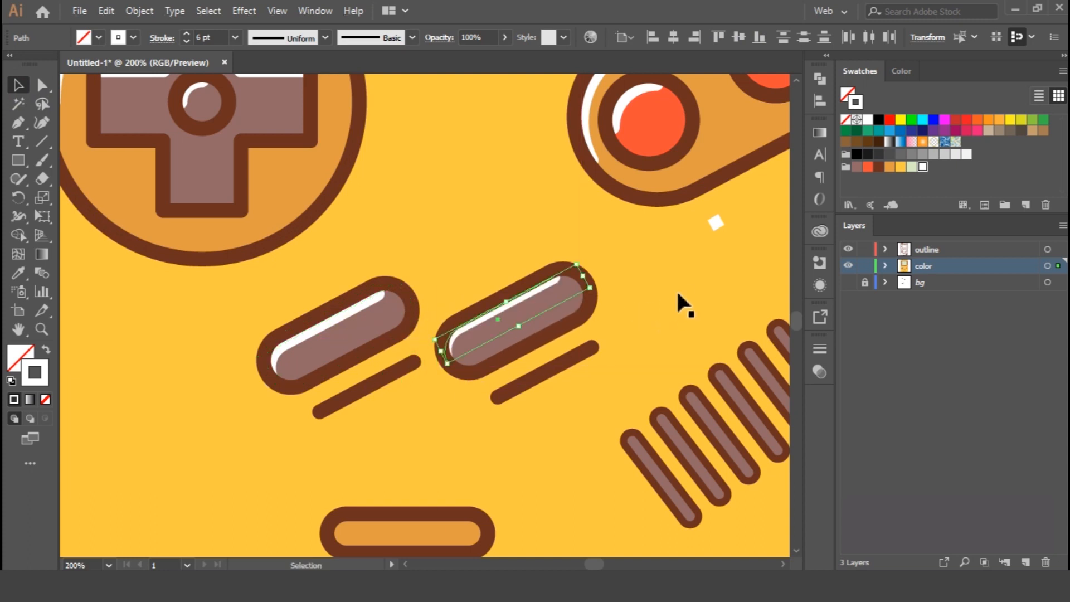
click(686, 301)
Nudge the semi-transparent shadows of the two horizontal lines below the screen panel slightly downward.
key(ctrl+minus)
scroll(526, 478, down, 3)
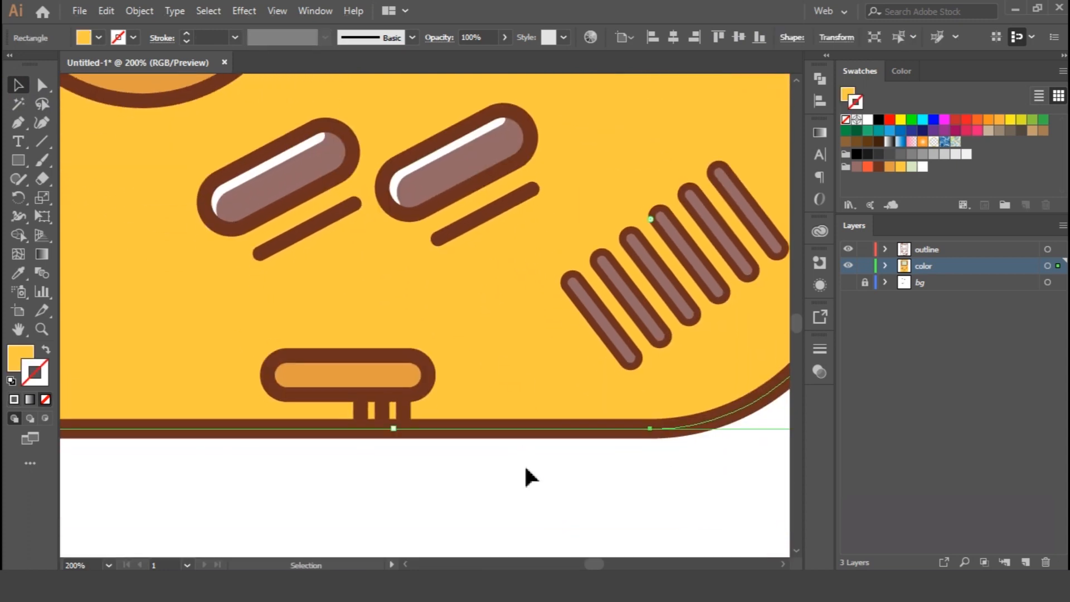
click(616, 537)
scroll(621, 538, up, 10)
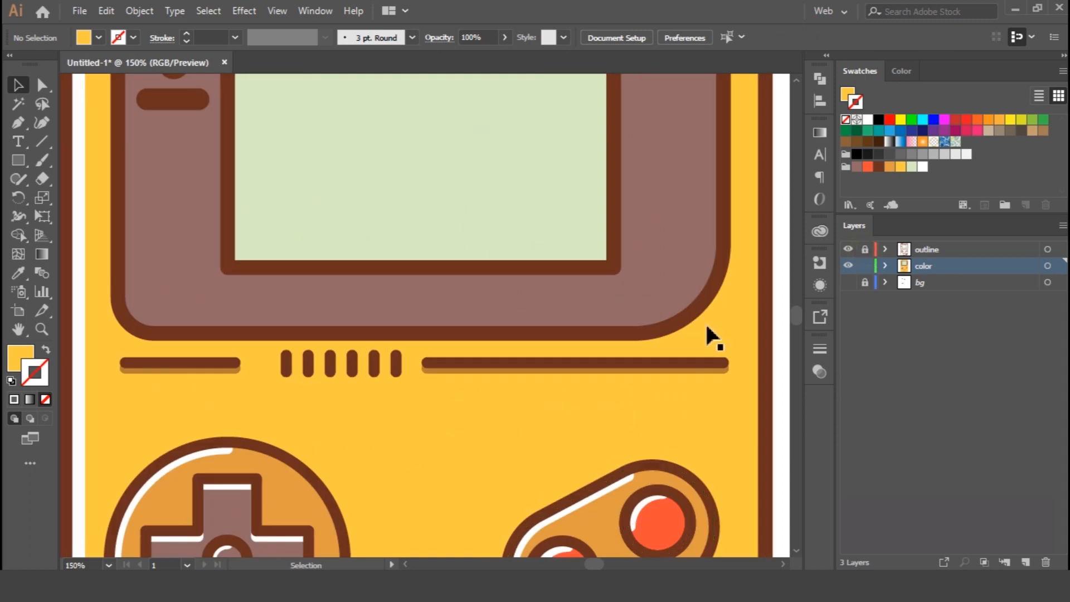
click(623, 368)
shift+click(219, 368)
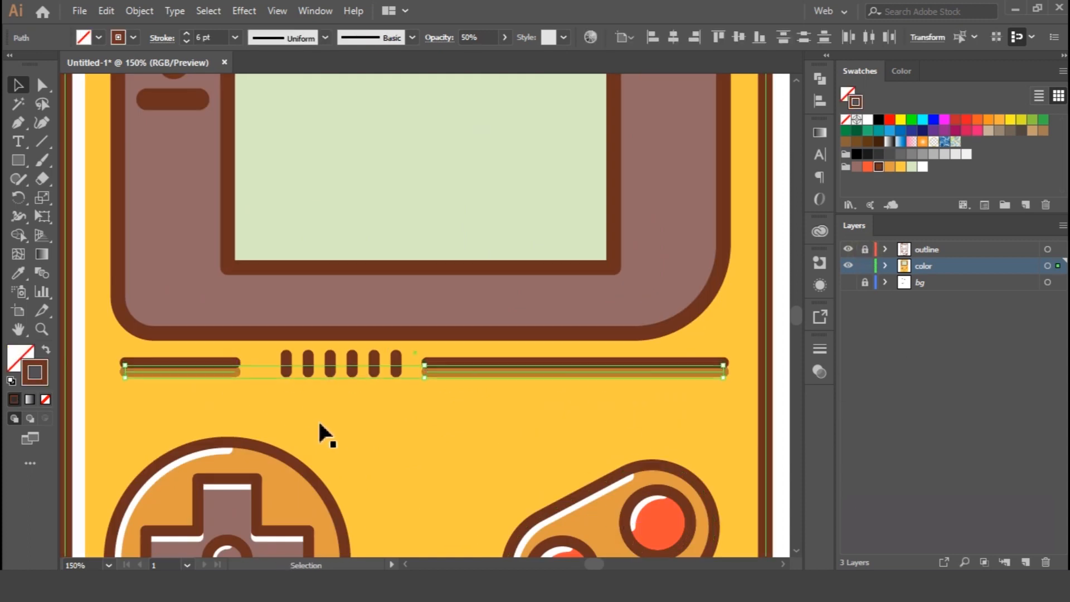
click(320, 424)
Nudge the semi-transparent shadows of the two horizontal lines above the screen slightly downward.
drag(480, 186, 476, 495)
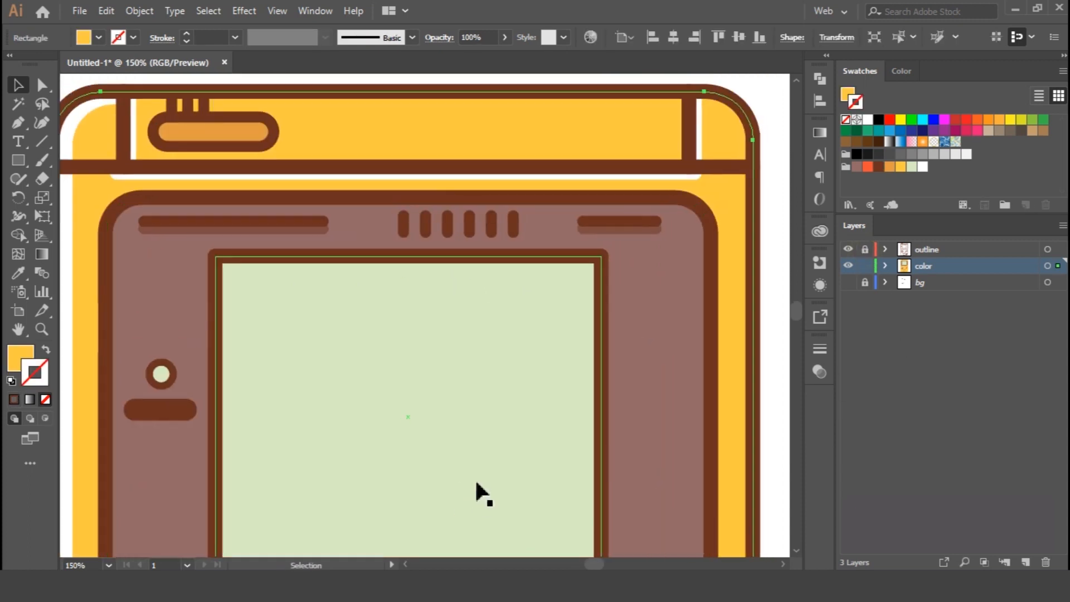
click(616, 231)
shift+click(253, 228)
click(351, 379)
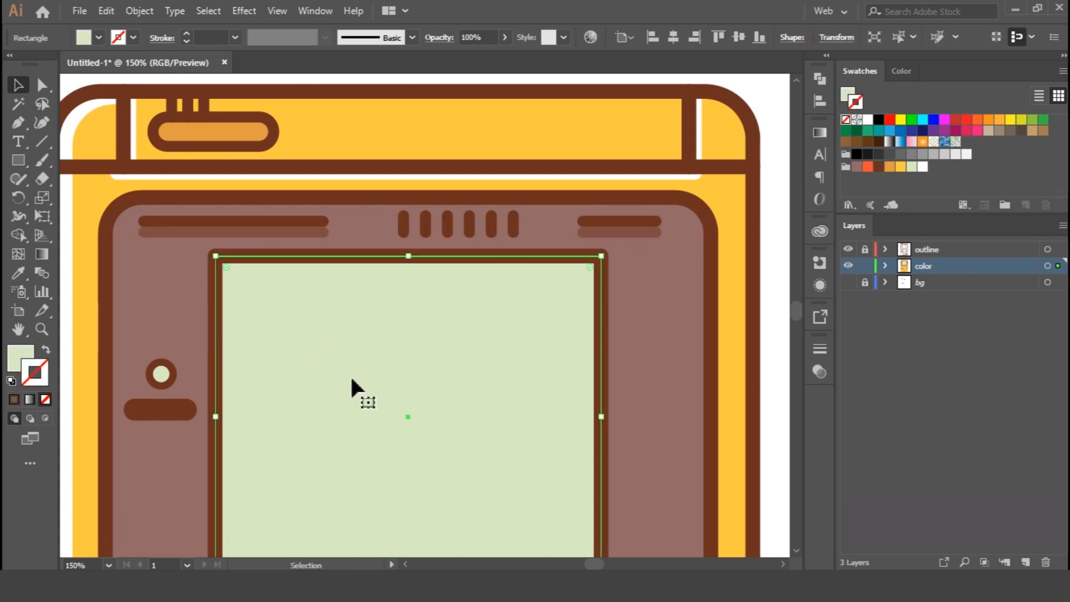
Paste a copy of the small brown pill beside the screen in front, move it down, and set its opacity to 50%.
click(162, 412)
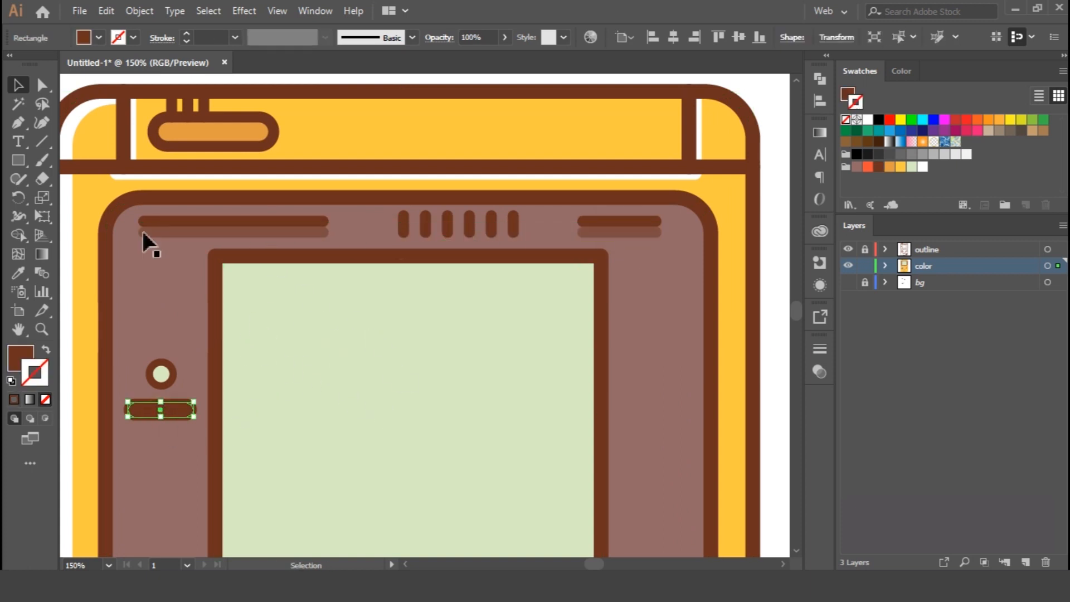
click(106, 11)
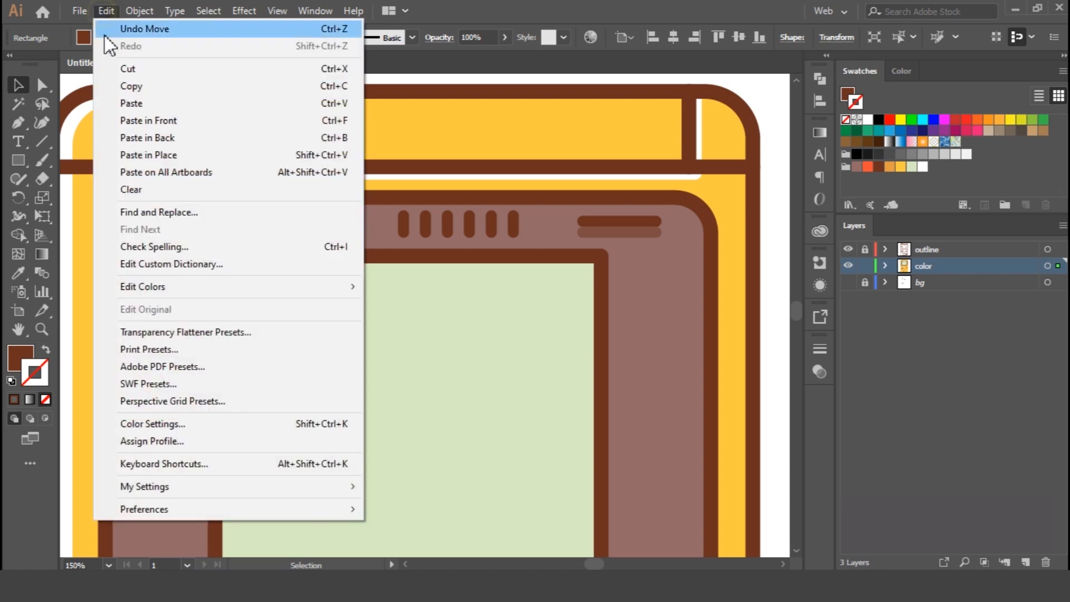
click(132, 84)
click(106, 11)
click(158, 117)
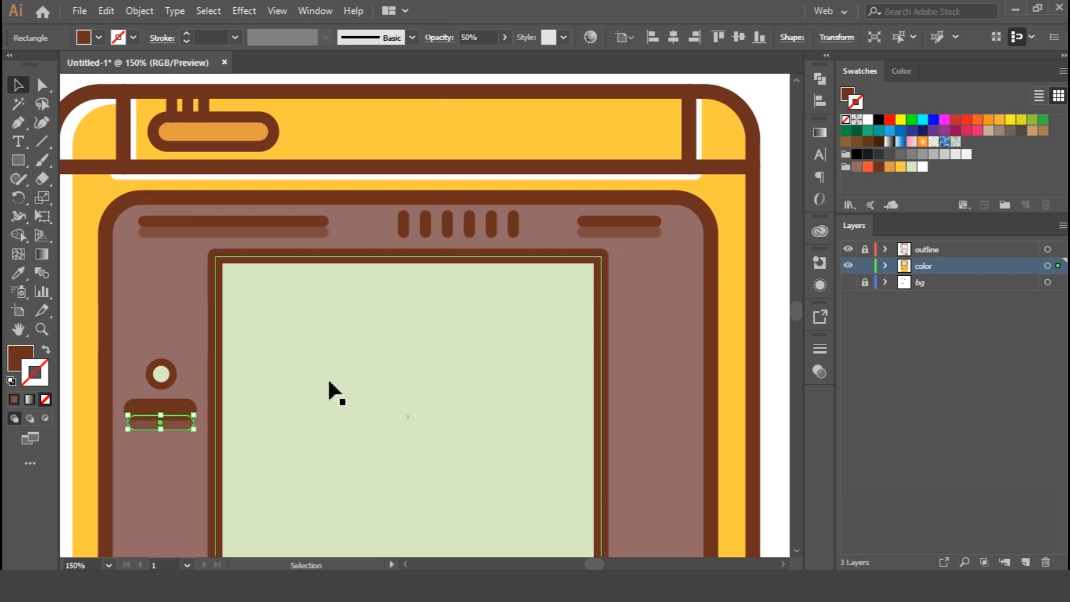
click(777, 356)
Paste two copies of the yellow body shape in front and offset the upper copy up and to the left.
drag(520, 426, 564, 352)
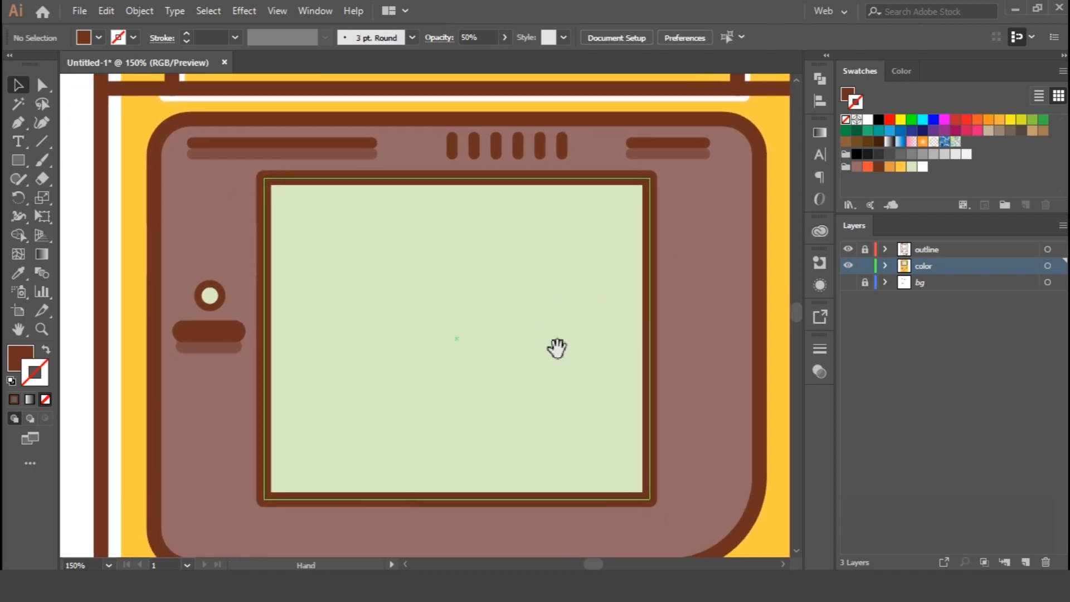
key(ctrl+0)
key(ctrl+equal)
click(459, 245)
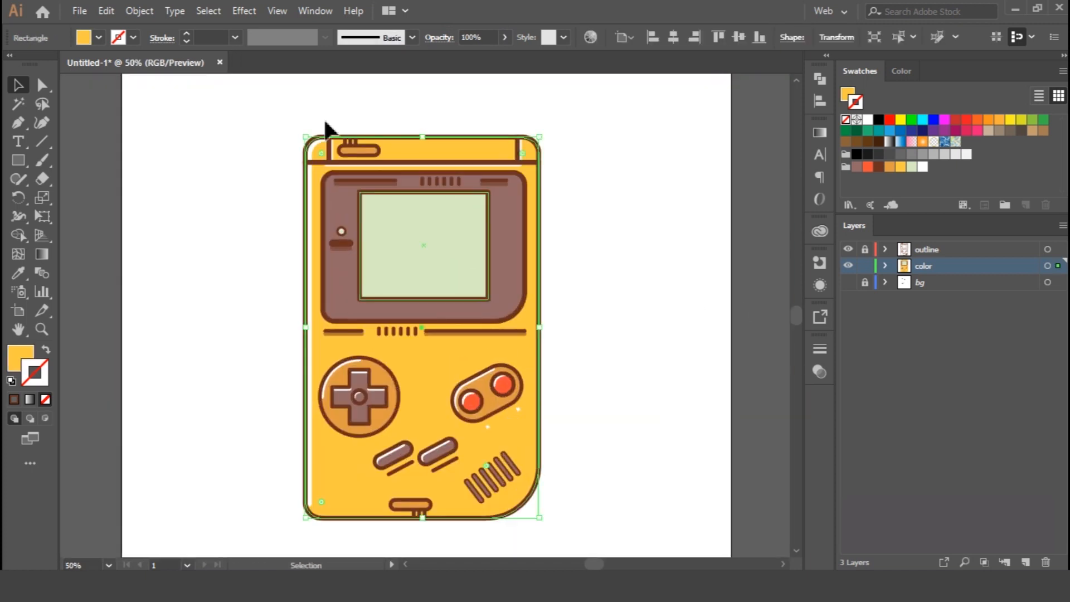
click(107, 11)
click(145, 85)
click(100, 10)
click(149, 121)
click(106, 11)
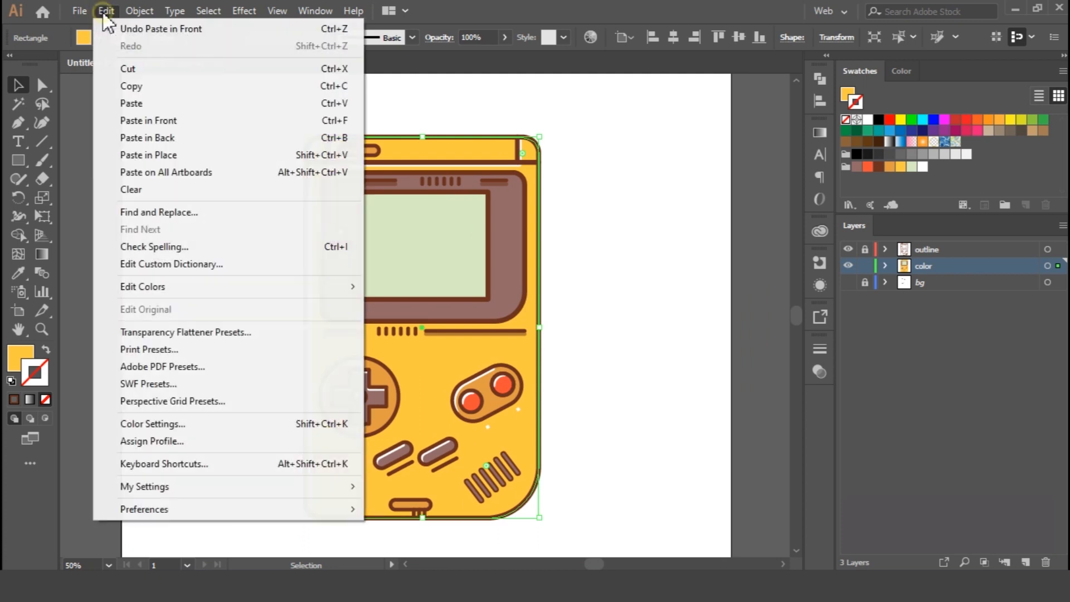
click(160, 121)
mouse_move(442, 347)
mouse_down()
mouse_move(418, 343)
mouse_move(427, 335)
mouse_up()
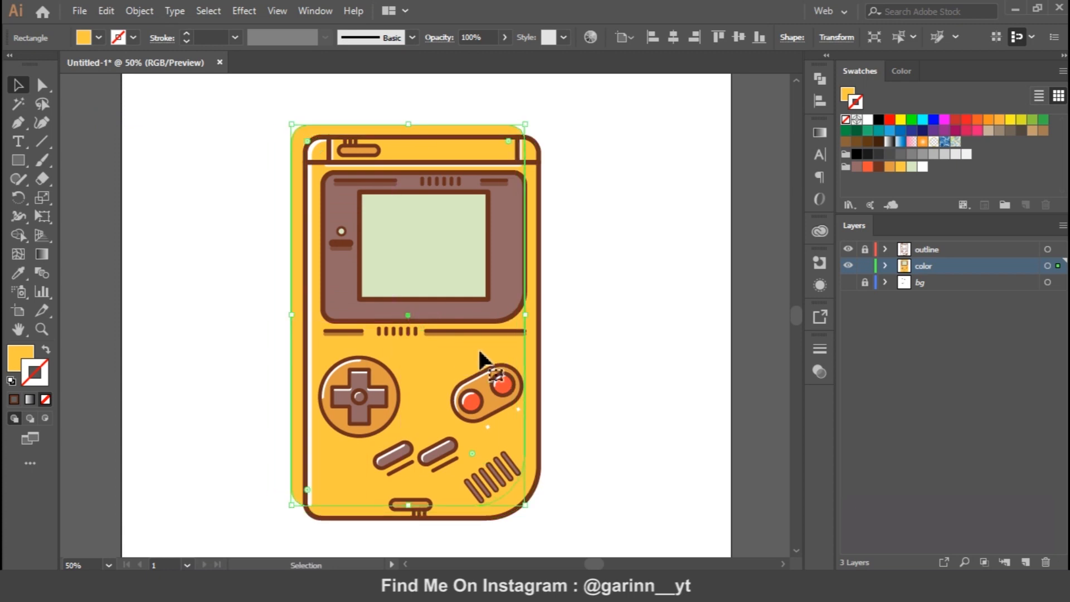
Subtract the offset body copy from the one beneath with Minus Front and fill the remaining edge strip with dark brown.
click(820, 79)
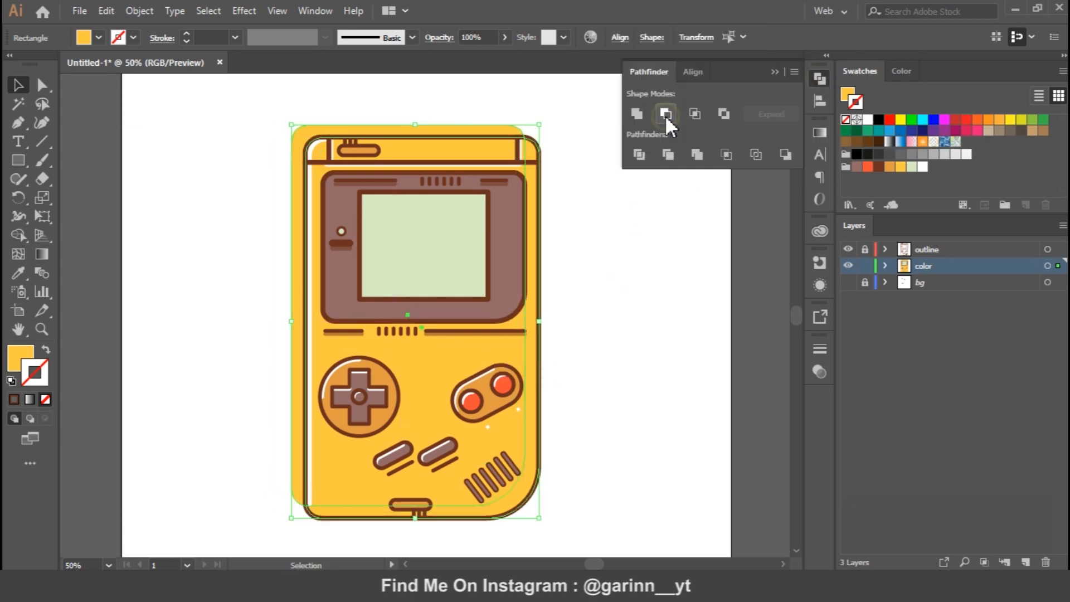
click(665, 115)
click(819, 79)
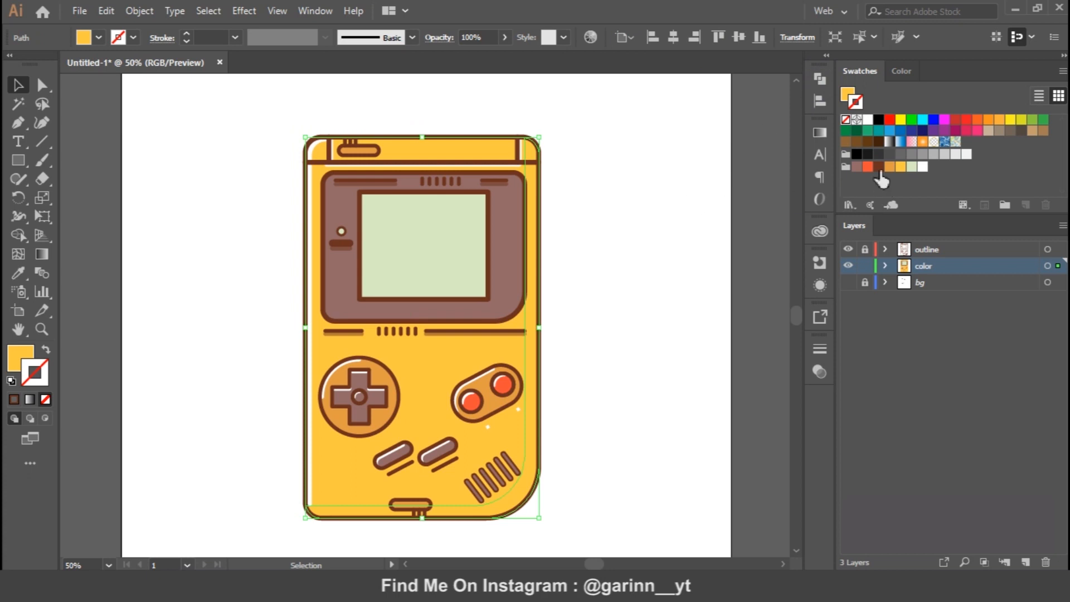
click(20, 361)
click(862, 69)
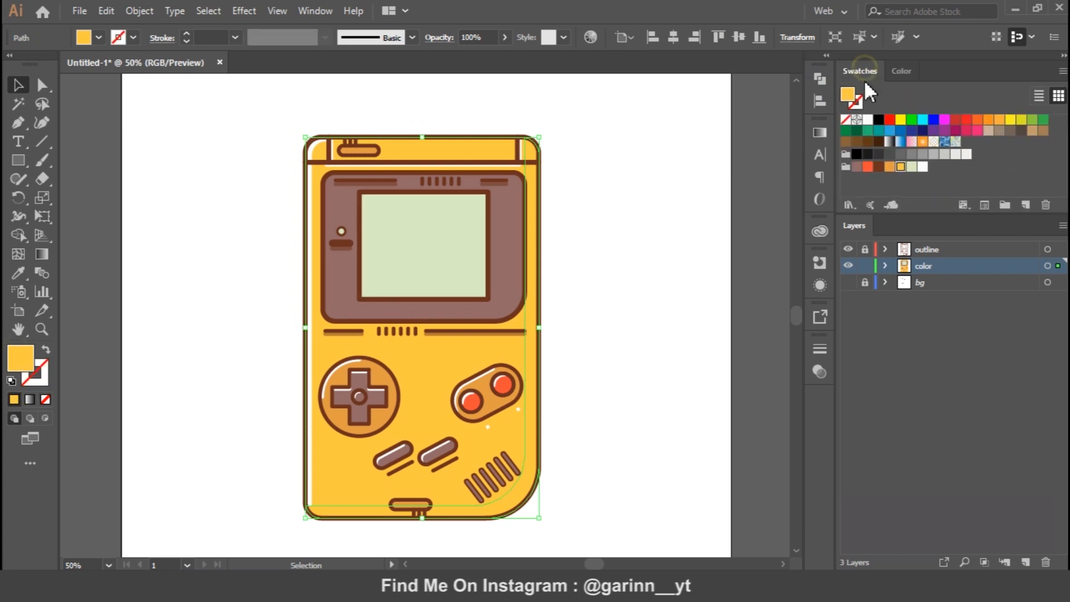
click(880, 166)
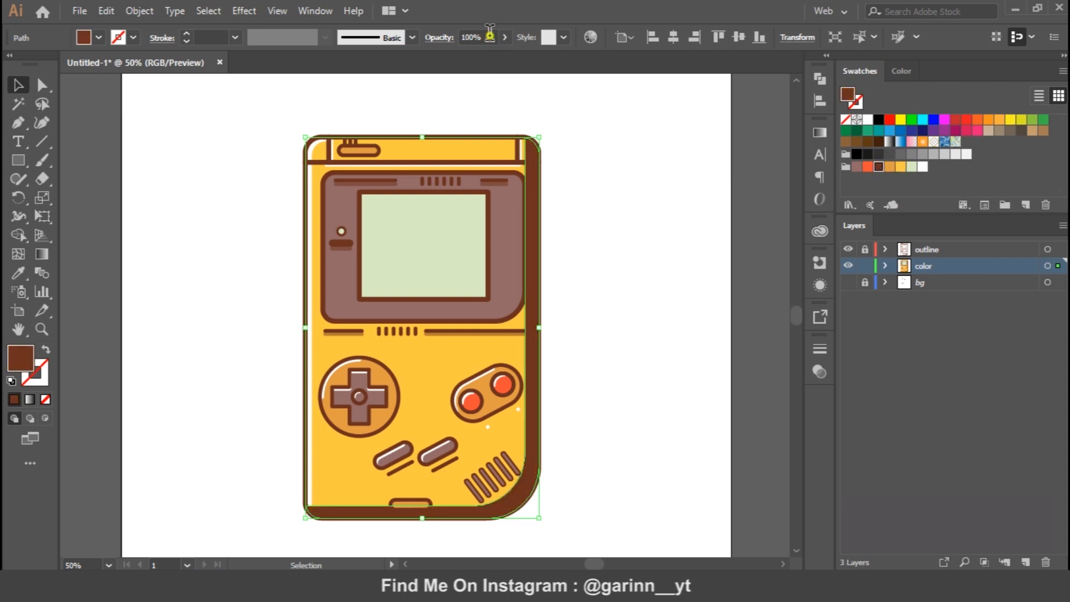
Try 50% and 20% opacity on the brown body shadow, and settle on 15%.
text(50)
key(Return)
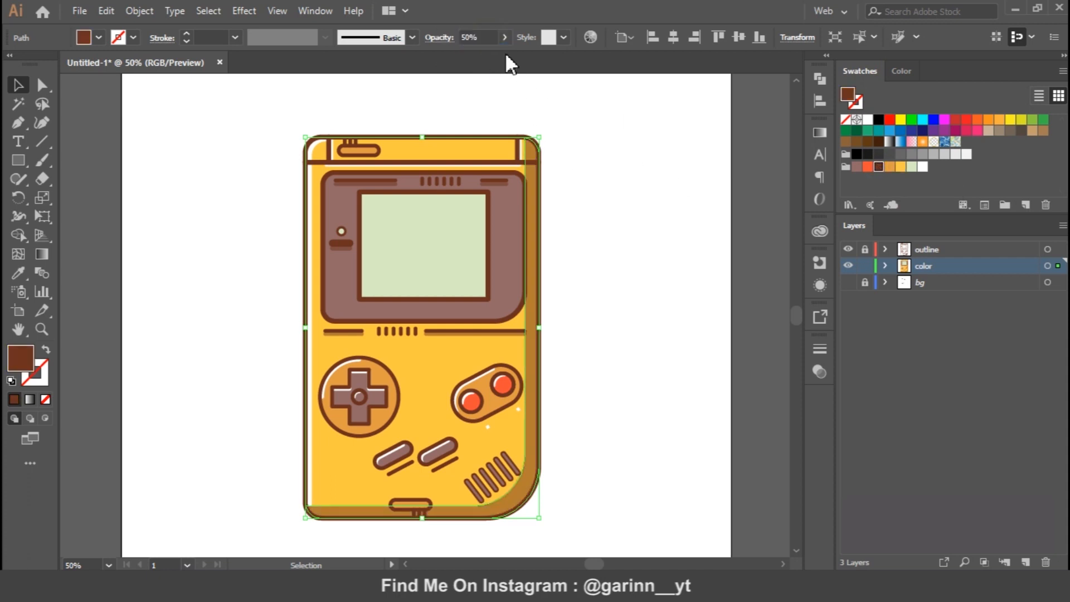
click(478, 37)
text(20)
key(Return)
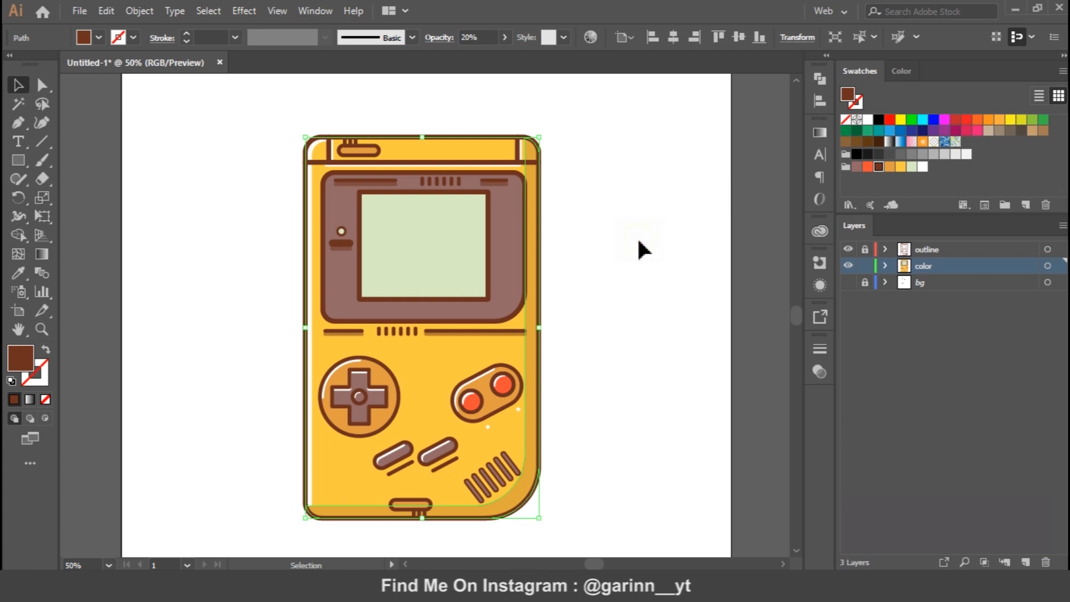
click(640, 250)
click(534, 371)
text(15)
key(Return)
click(646, 220)
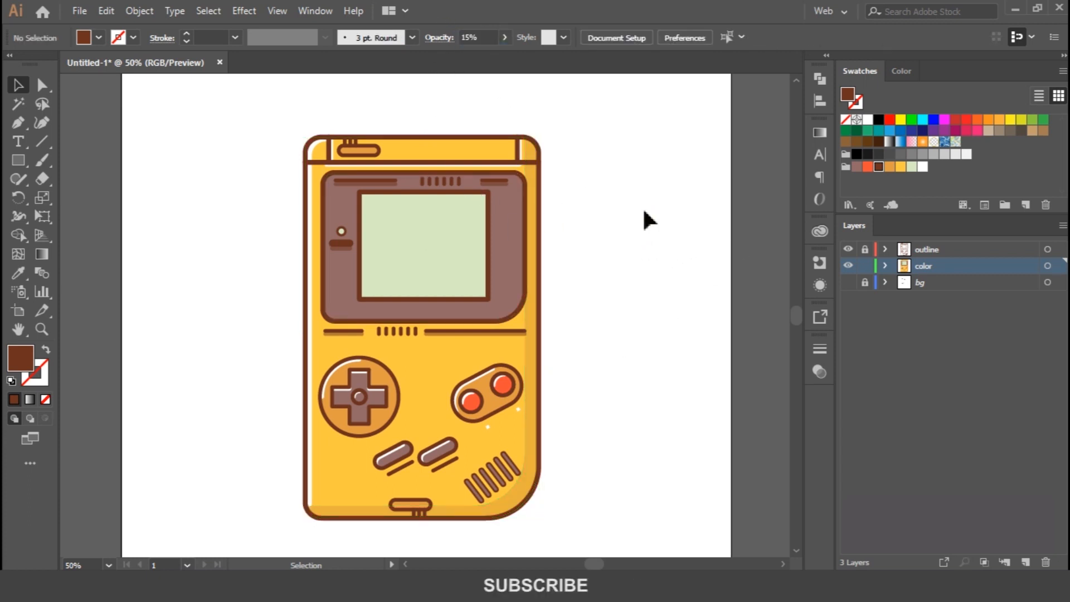
Paste two copies of the orange pill behind the red buttons in front and nudge the upper copy up and left.
key(ctrl+plus)
key(ctrl+plus)
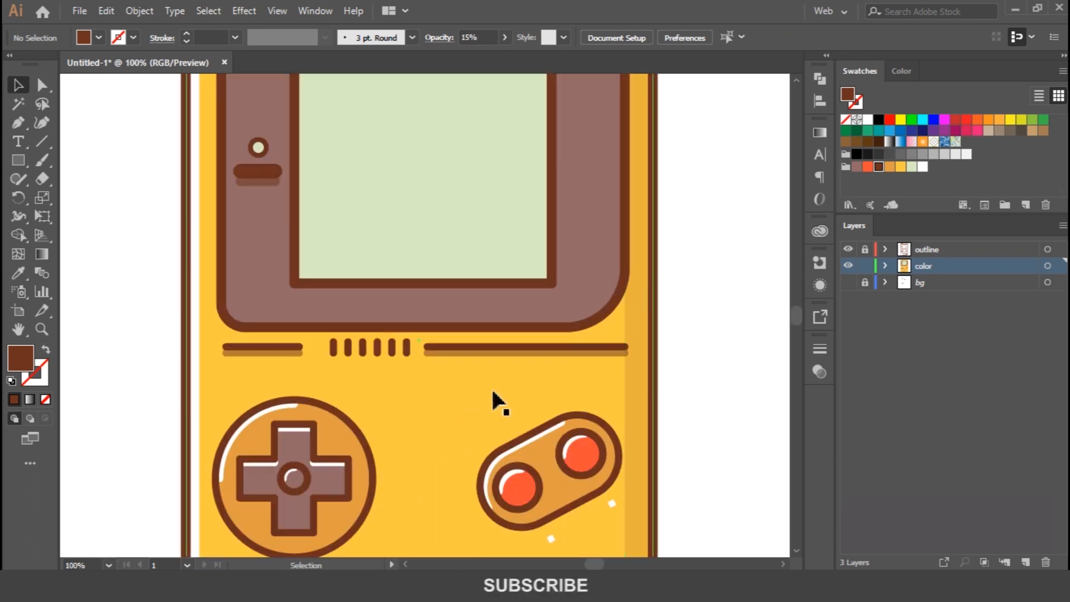
click(571, 497)
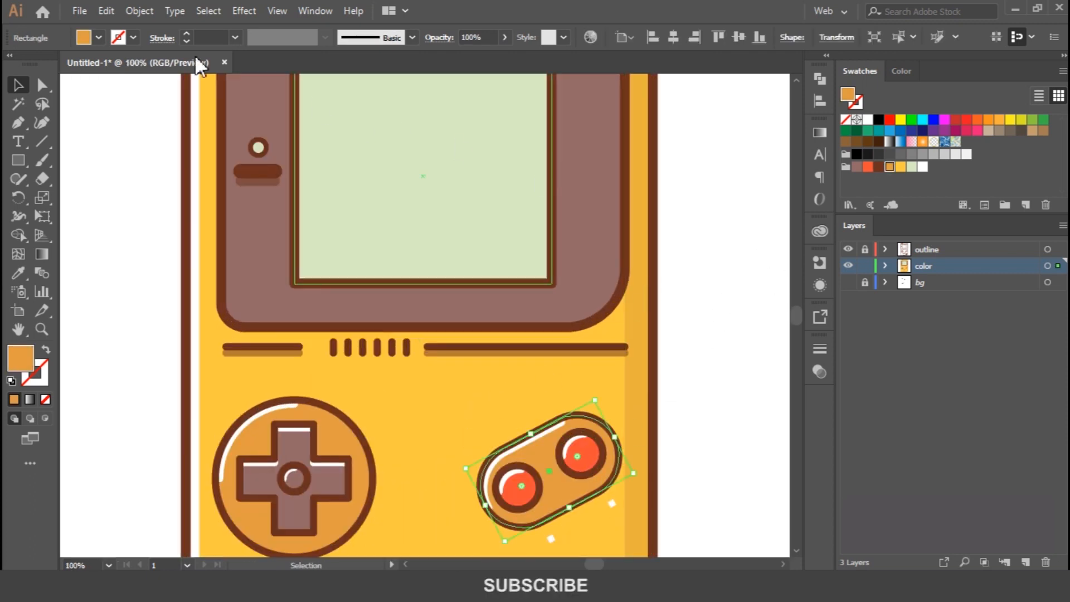
drag(696, 340, 696, 241)
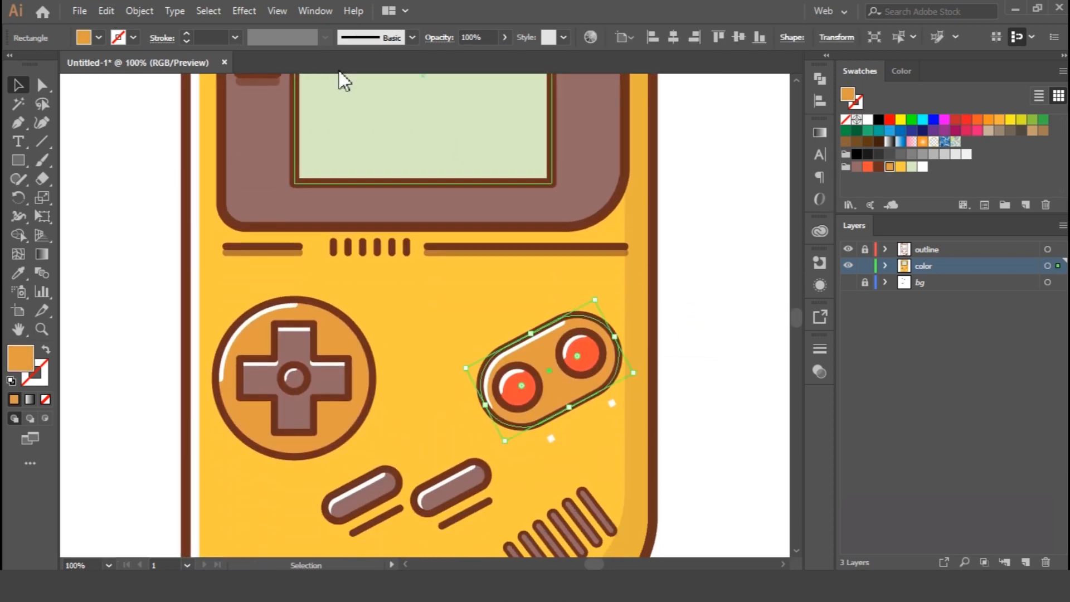
click(107, 11)
click(107, 11)
click(107, 11)
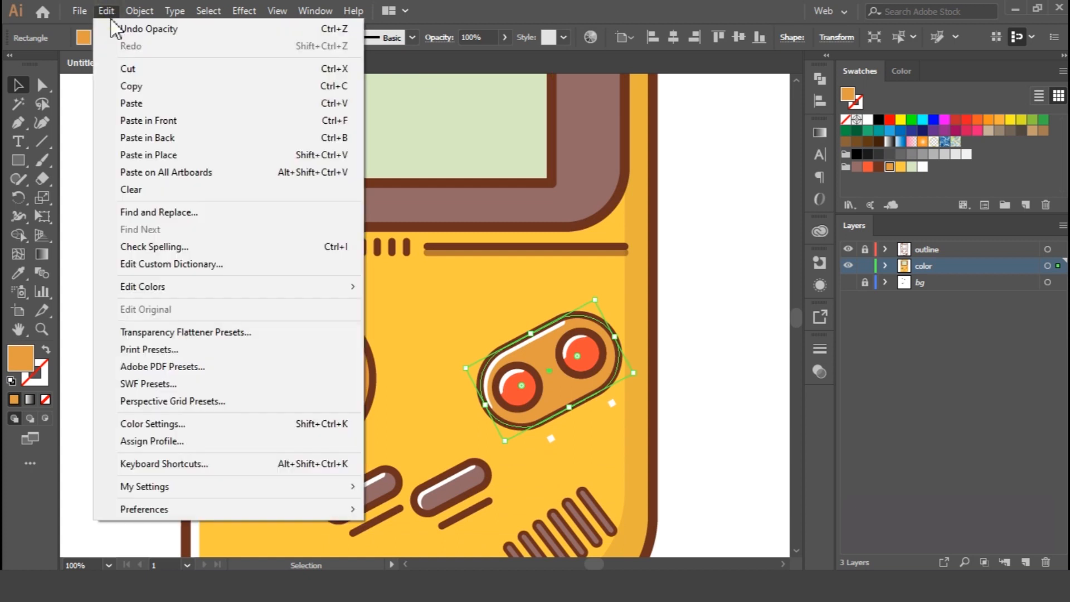
click(163, 120)
click(106, 11)
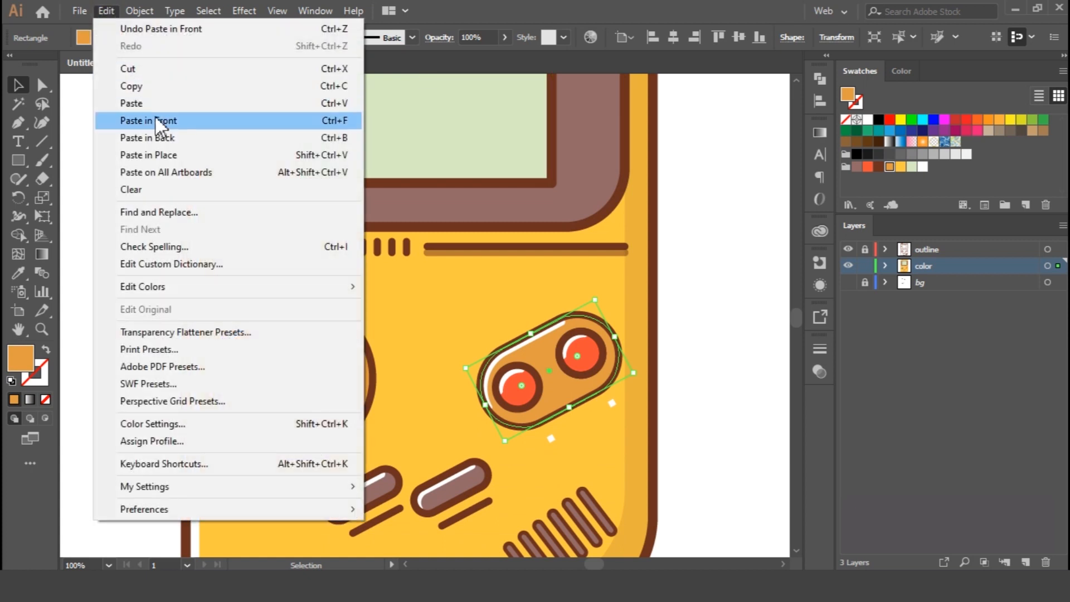
click(156, 120)
key(Left)
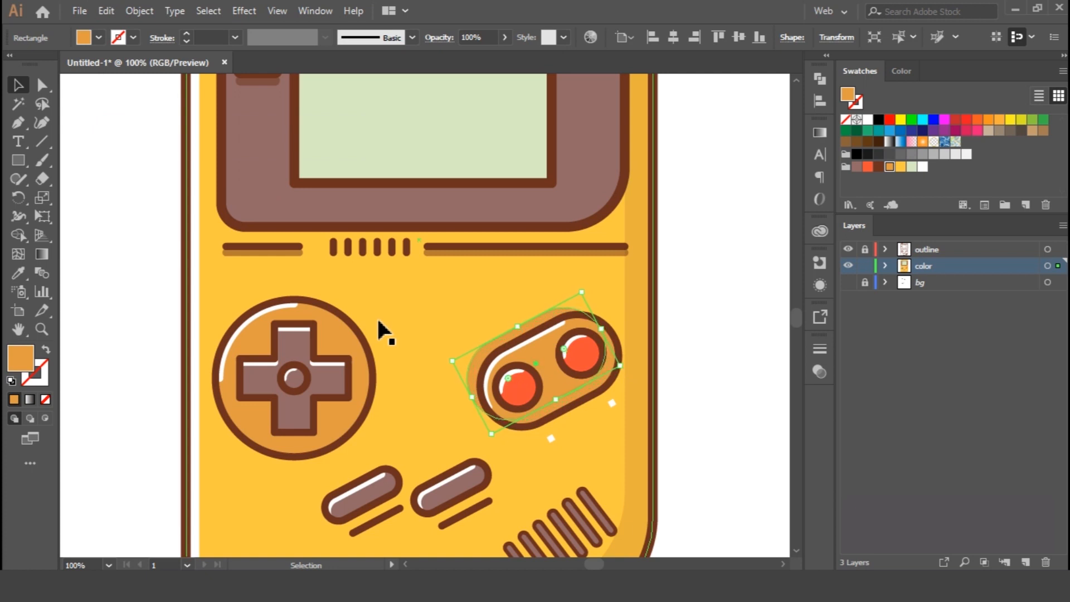
Subtract the offset pill copy with Minus Front and apply the body shadow's style to the remaining strip with the Eyedropper.
shift+click(603, 378)
click(820, 79)
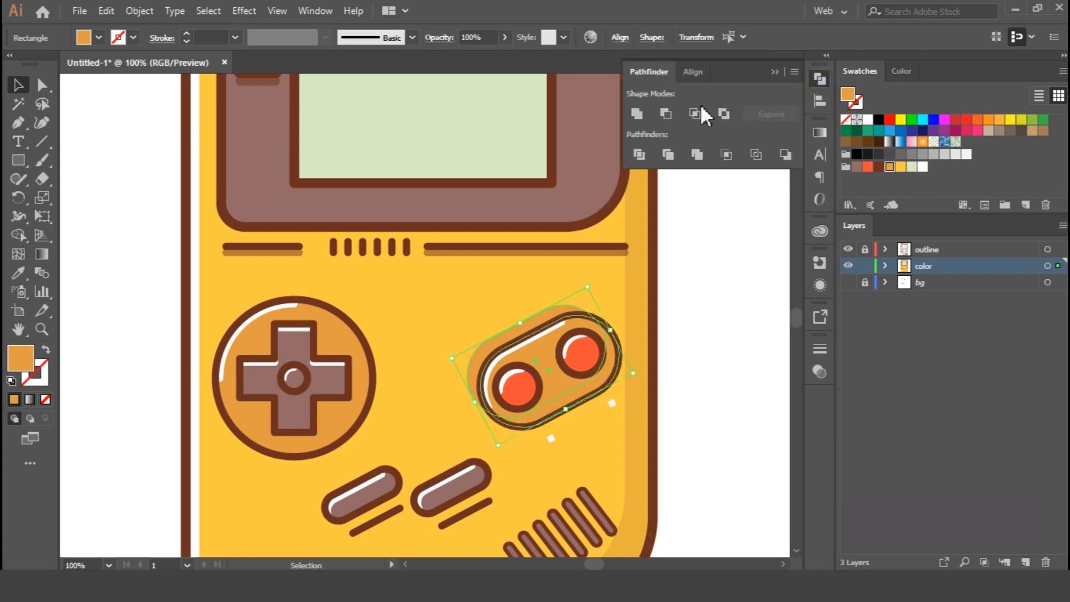
click(666, 113)
click(820, 78)
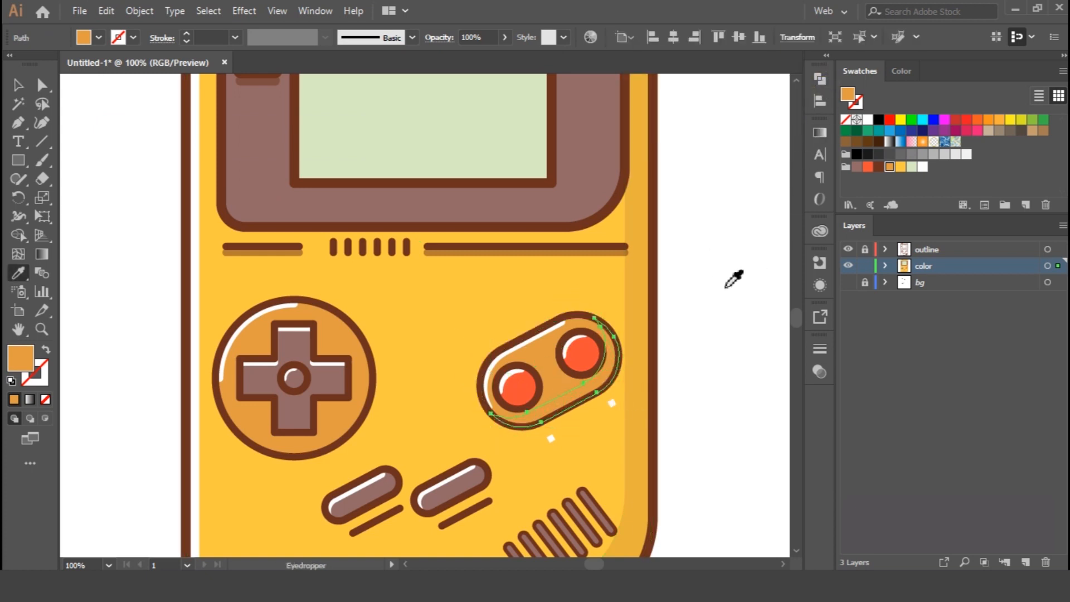
click(638, 289)
key(v)
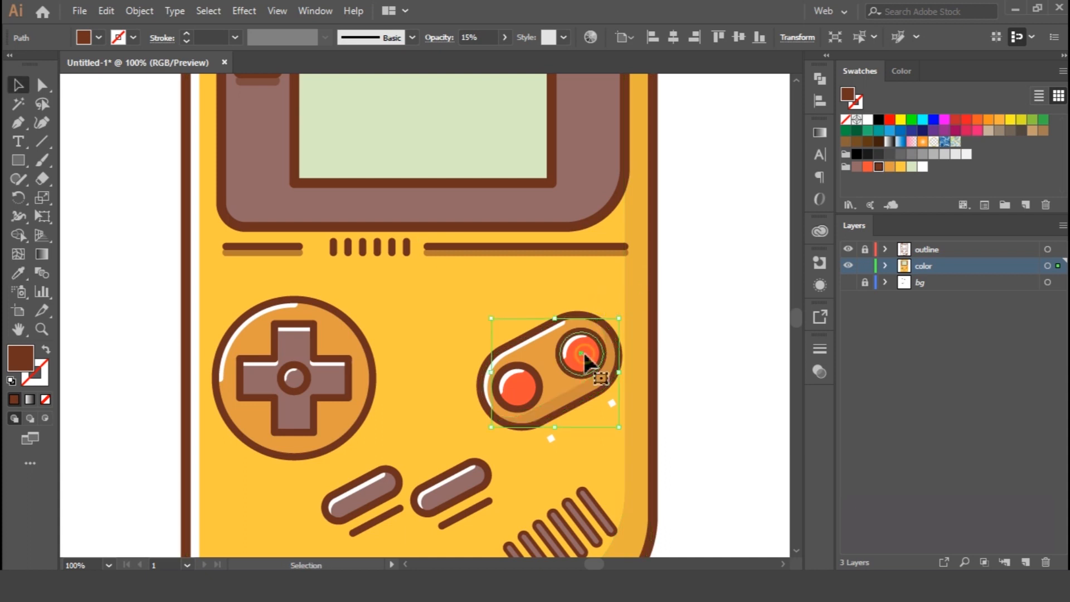
Paste two copies of both red button circles in front and nudge the upper copies up and to the left.
click(586, 361)
shift+click(530, 397)
click(105, 11)
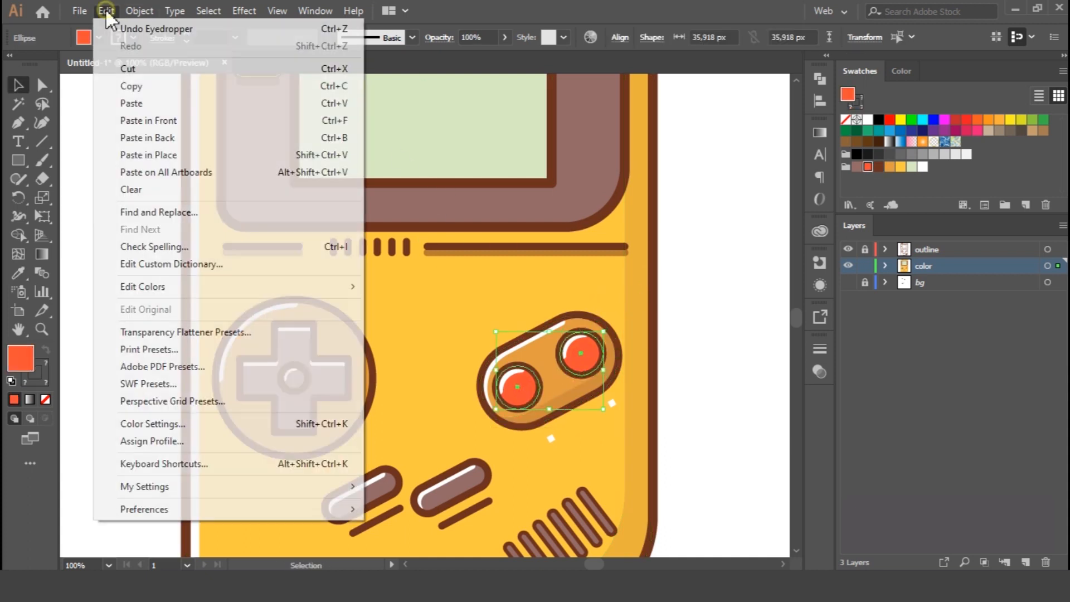
click(143, 85)
click(106, 11)
click(165, 121)
click(110, 12)
click(158, 122)
key(Left)
key(Left)
key(Left)
key(Left)
key(Left)
key(Left)
key(Left)
key(Left)
key(Up)
key(Up)
key(Up)
key(Up)
key(Up)
key(Up)
key(Up)
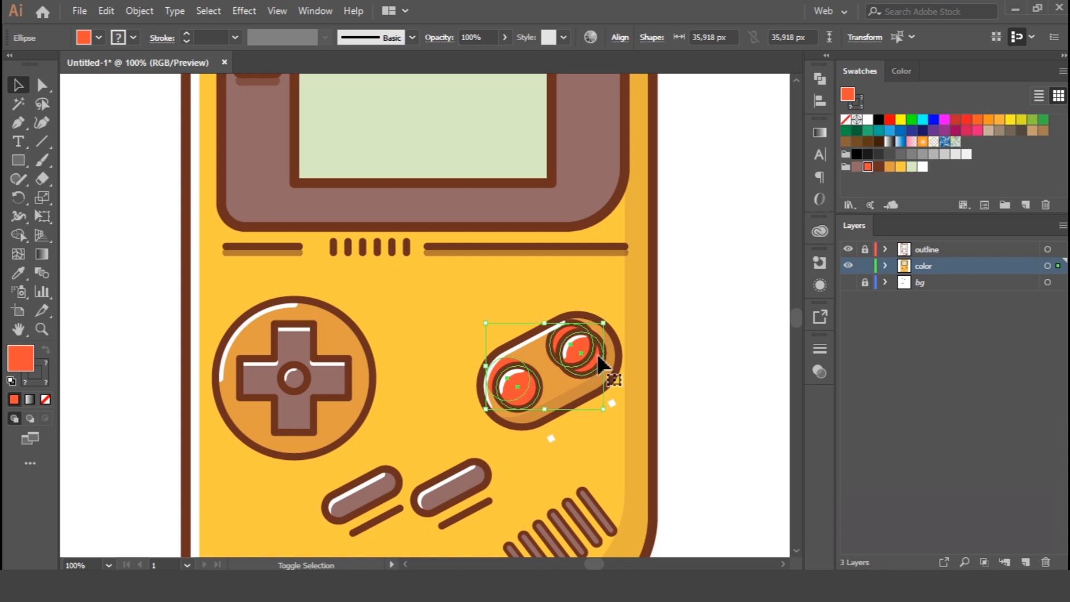
Subtract the nudged circles with Minus Front and apply the pill shadow's style to the crescent on the lower-left red button.
click(821, 83)
click(666, 114)
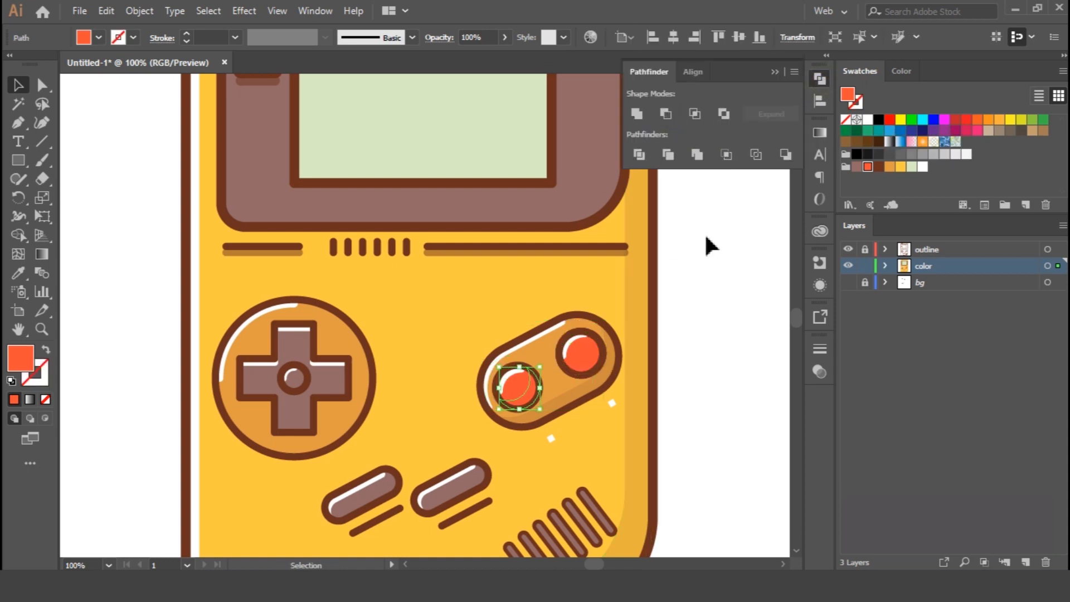
click(731, 314)
click(818, 79)
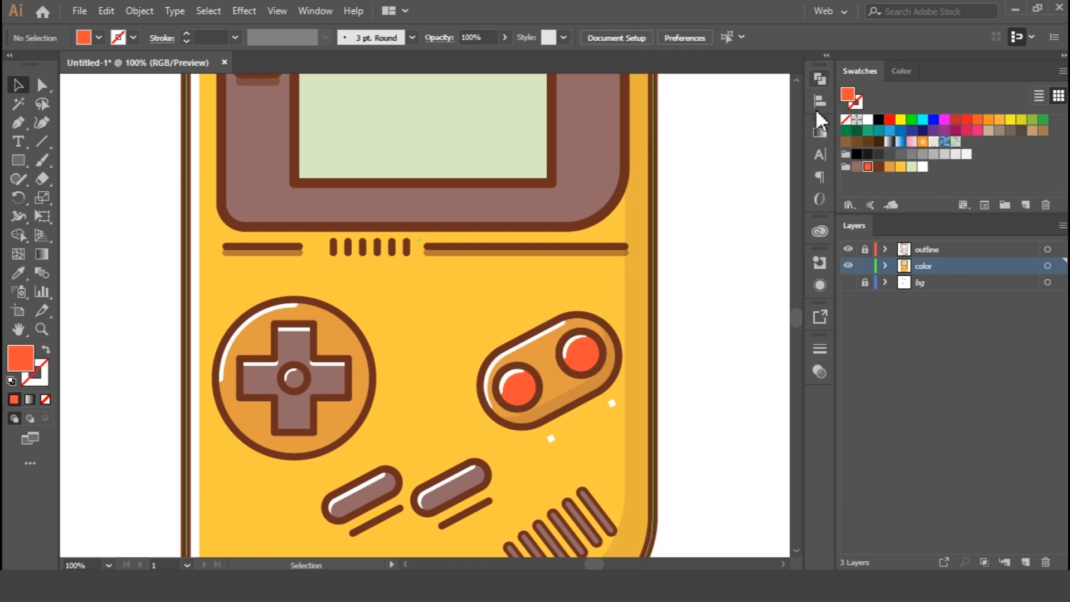
click(527, 398)
key(i)
click(575, 396)
key(v)
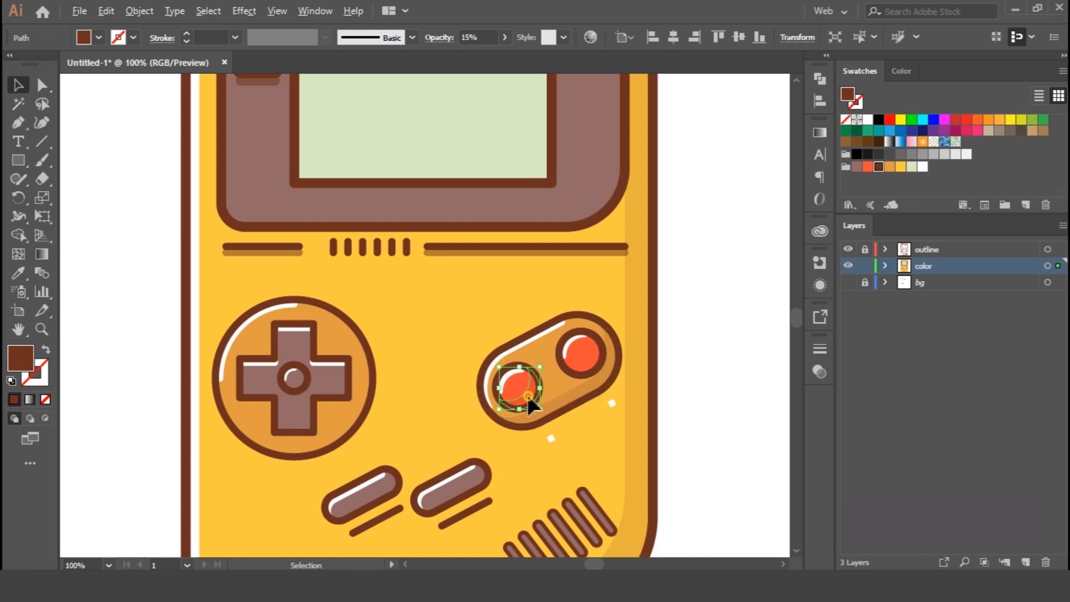
click(768, 346)
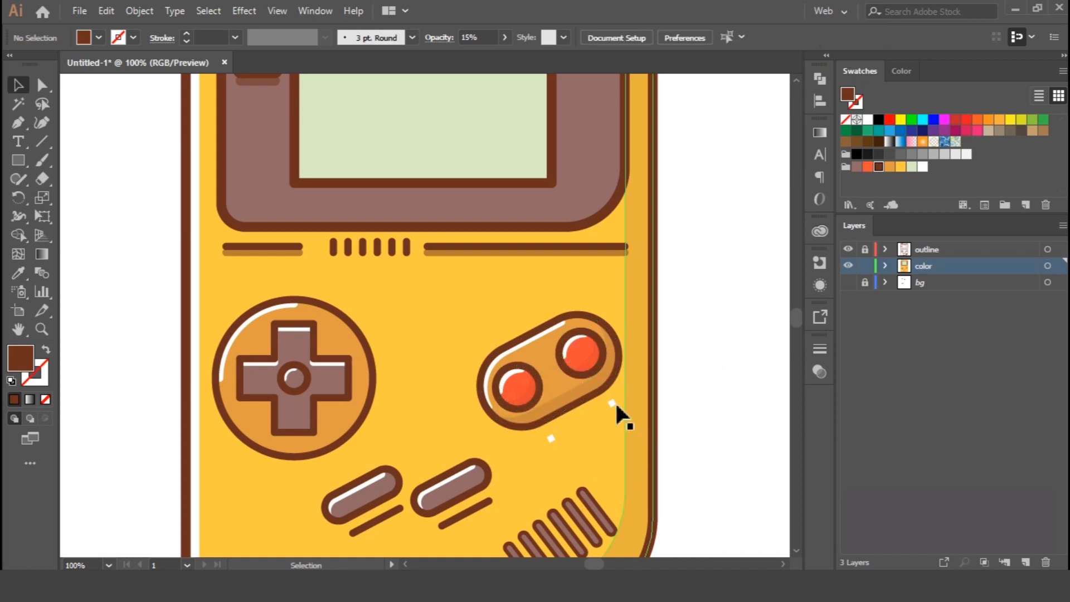
Paste two copies of the orange D-pad disc in front and offset the upper copy up and to the left.
click(336, 437)
click(106, 11)
click(127, 84)
click(106, 10)
click(133, 121)
click(106, 10)
click(159, 120)
drag(335, 338, 323, 324)
shift+click(347, 425)
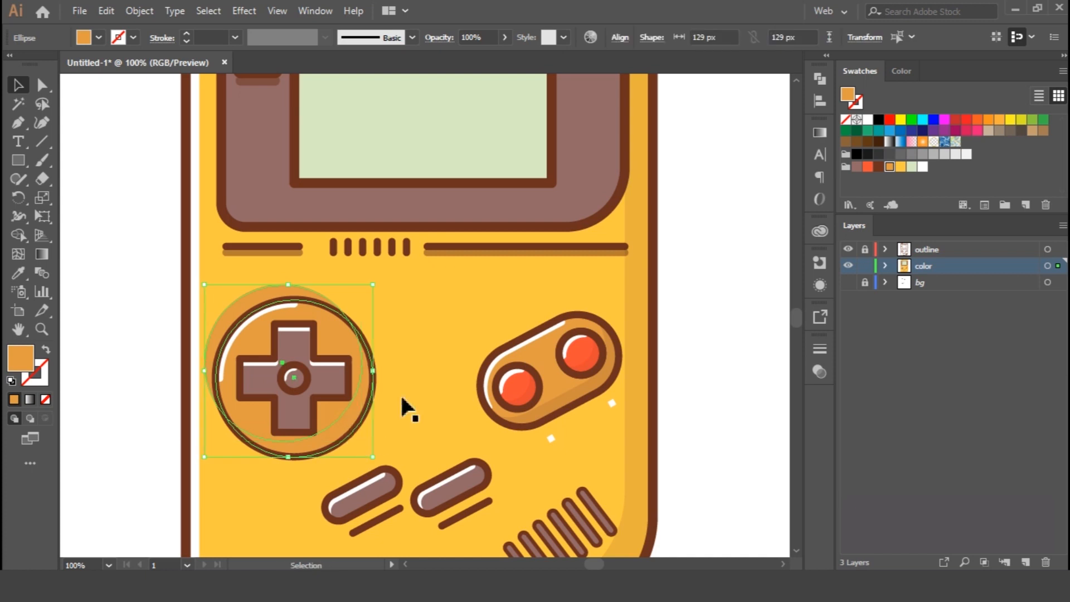
Subtract the offset D-pad disc copy with Minus Front and apply the body shadow's style to the remaining crescent.
click(817, 80)
click(696, 154)
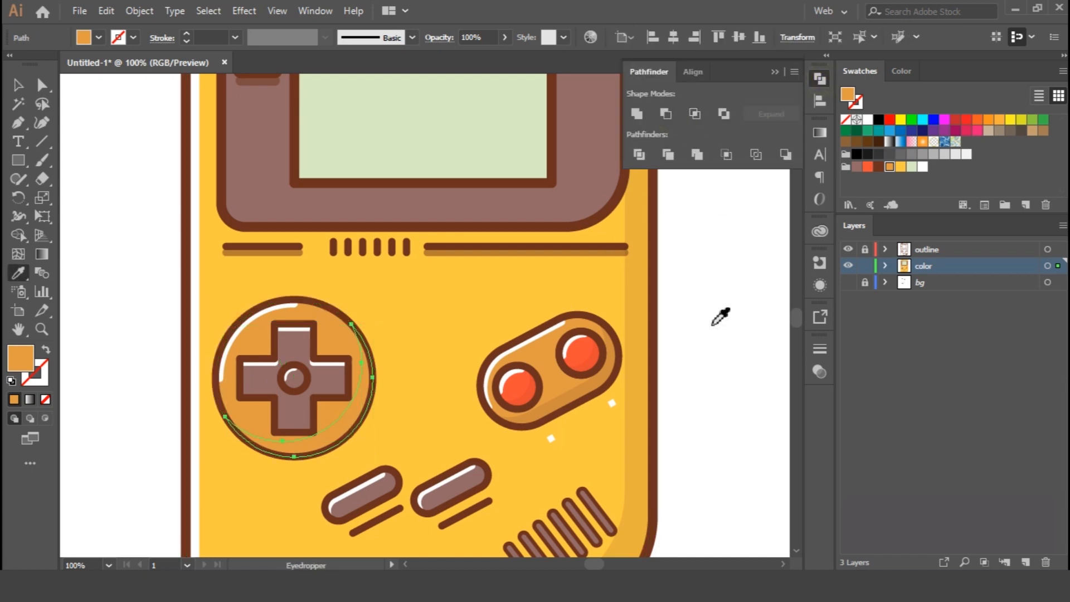
click(646, 336)
key(v)
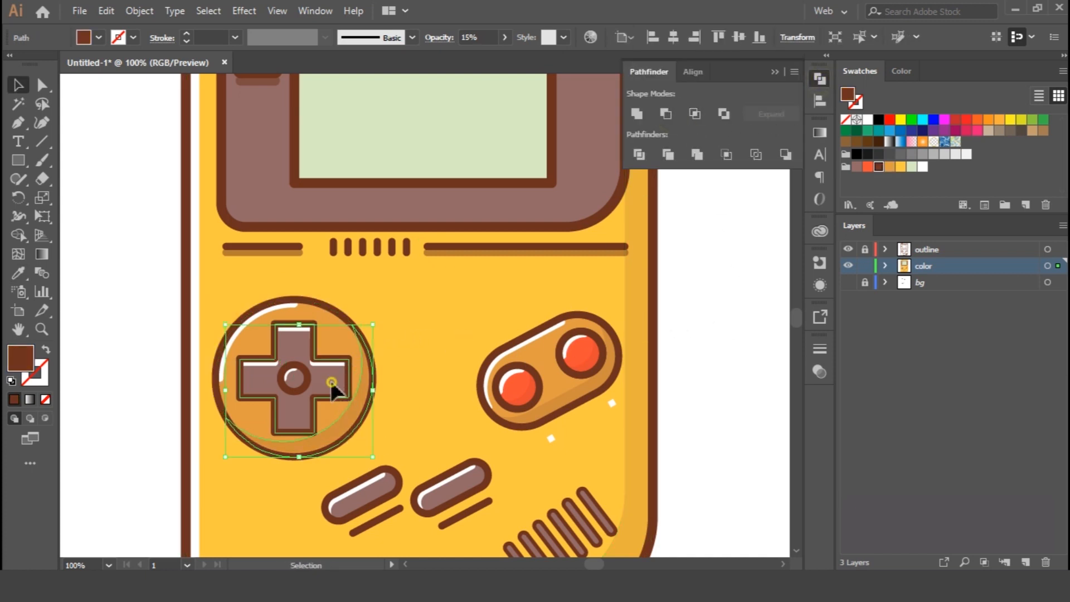
Paste two copies of the D-pad cross in front and nudge the upper copy straight up.
click(335, 387)
click(106, 10)
click(133, 86)
click(106, 11)
click(159, 120)
click(106, 10)
click(161, 120)
key(Up)
key(Up)
key(Up)
key(Up)
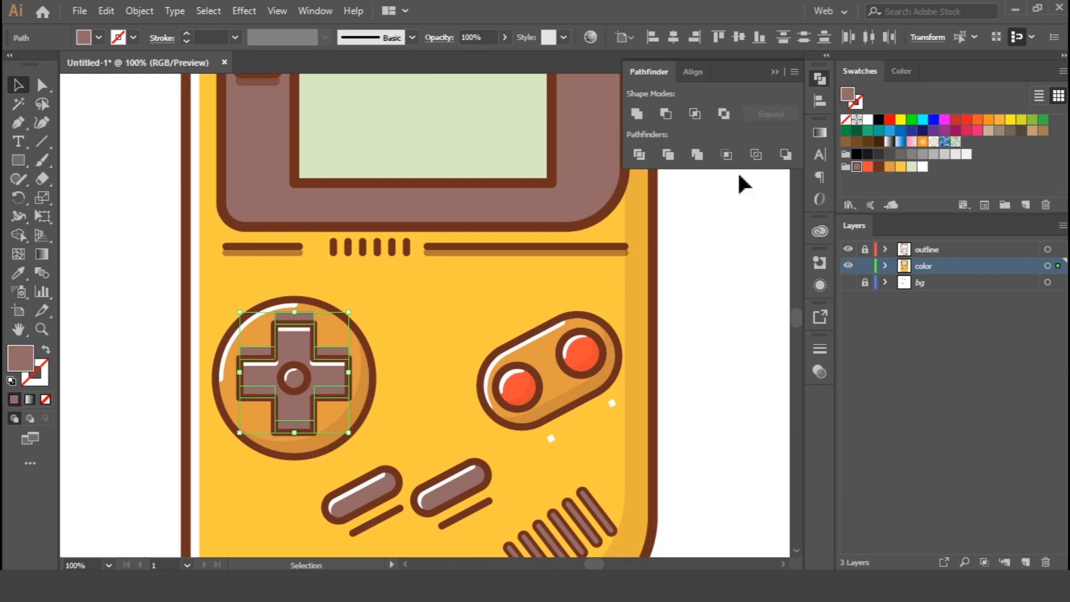
Subtract the nudged cross with Minus Front and apply the body shadow's style to the leftover strips with the Eyedropper.
click(666, 114)
click(824, 78)
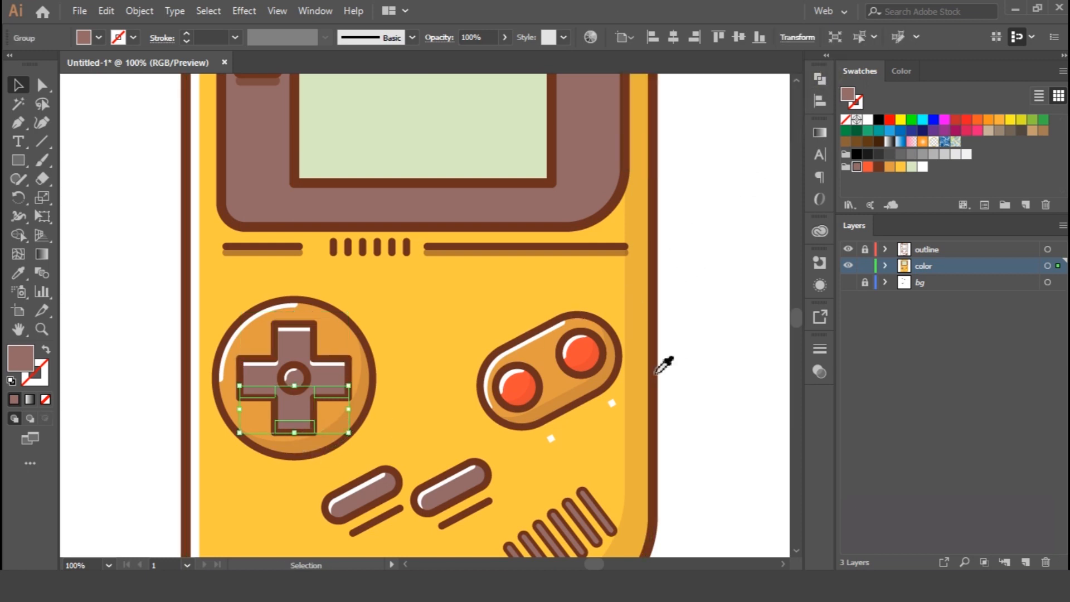
key(i)
click(638, 366)
key(v)
click(732, 274)
Unlock the outline layer and paste a copy of the screen bezel's rounded outline in front.
key(space)
drag(669, 392, 644, 366)
drag(694, 140, 680, 329)
click(865, 250)
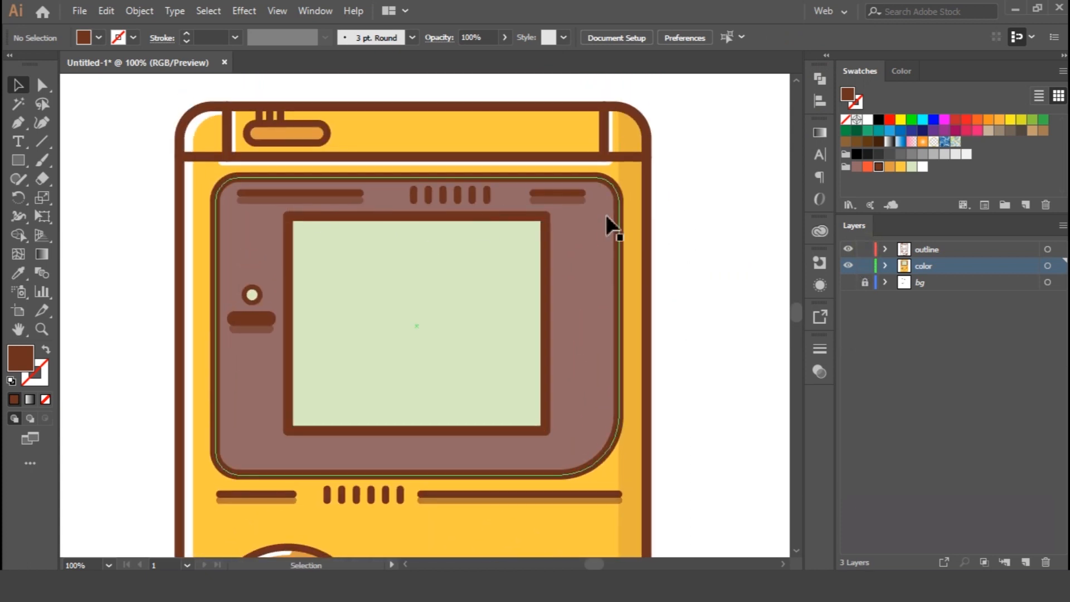
click(218, 233)
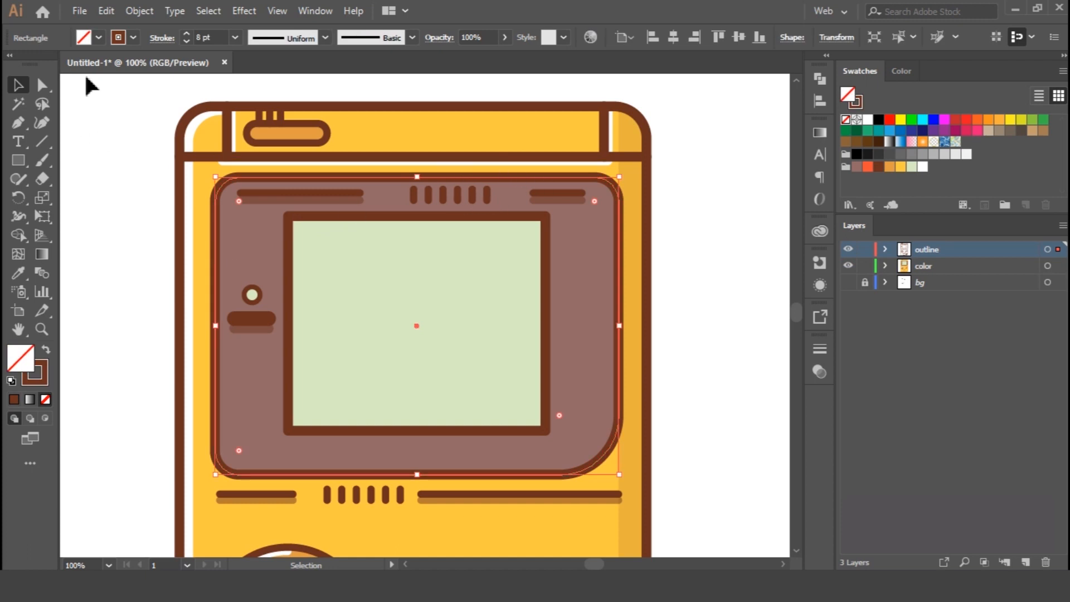
click(107, 11)
click(146, 86)
click(108, 11)
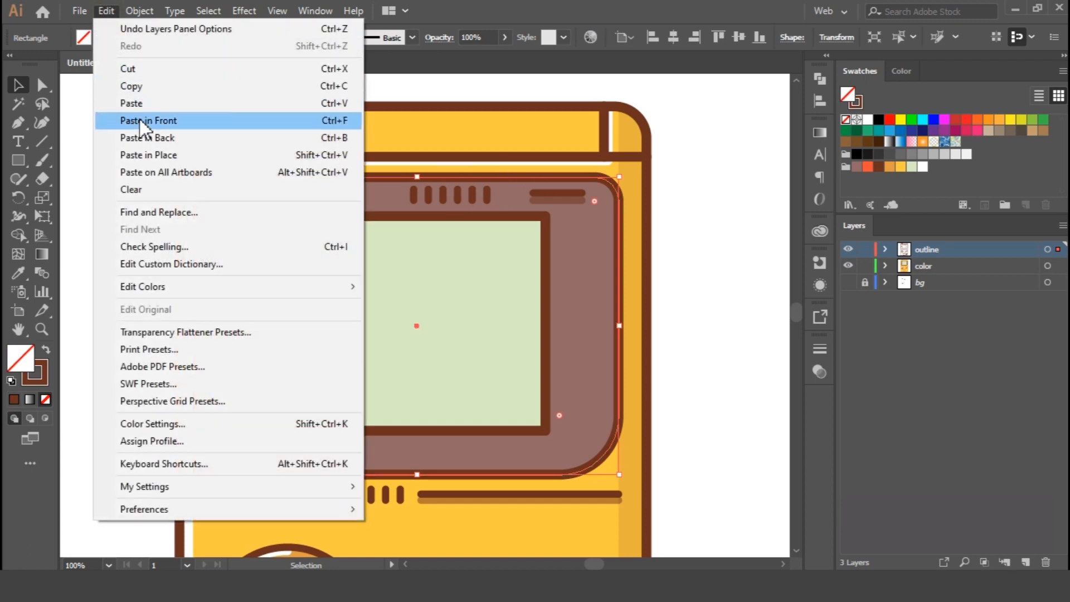
click(140, 119)
Nudge the bezel outline copy slightly to the right and move it to the color layer.
key(Right)
key(Right)
key(Right)
key(Right)
key(Right)
key(Right)
key(Right)
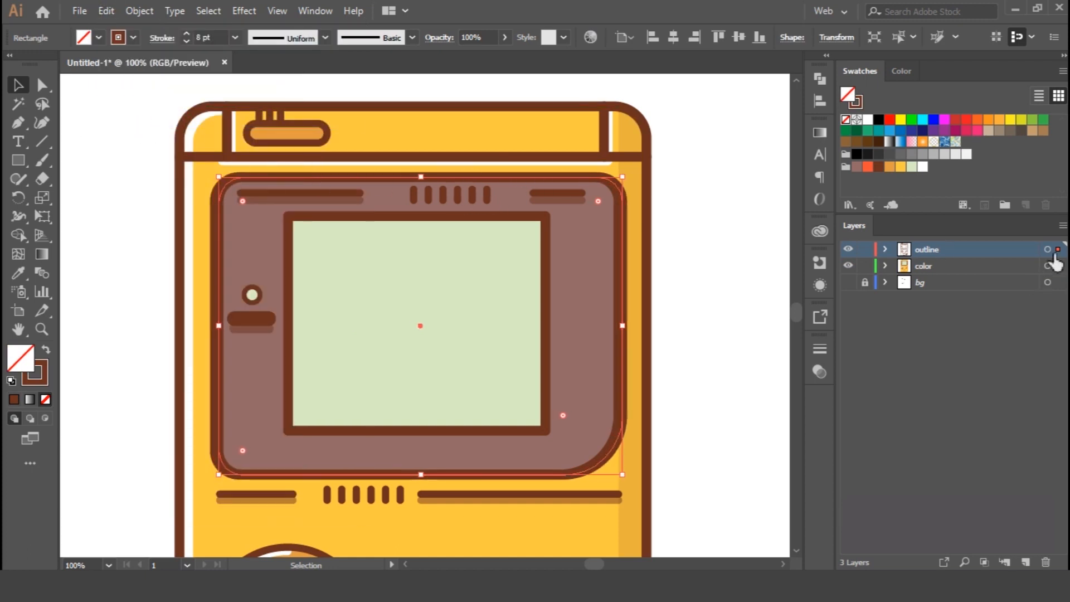
drag(1058, 264, 1058, 266)
Give the bezel outline copy no fill and a white stroke.
click(922, 168)
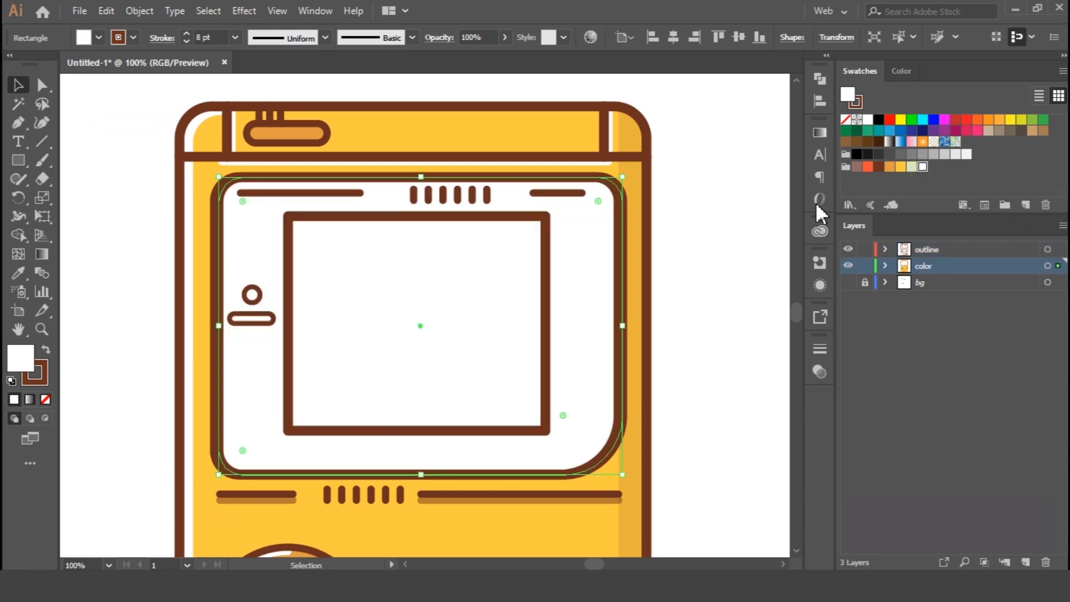
click(46, 399)
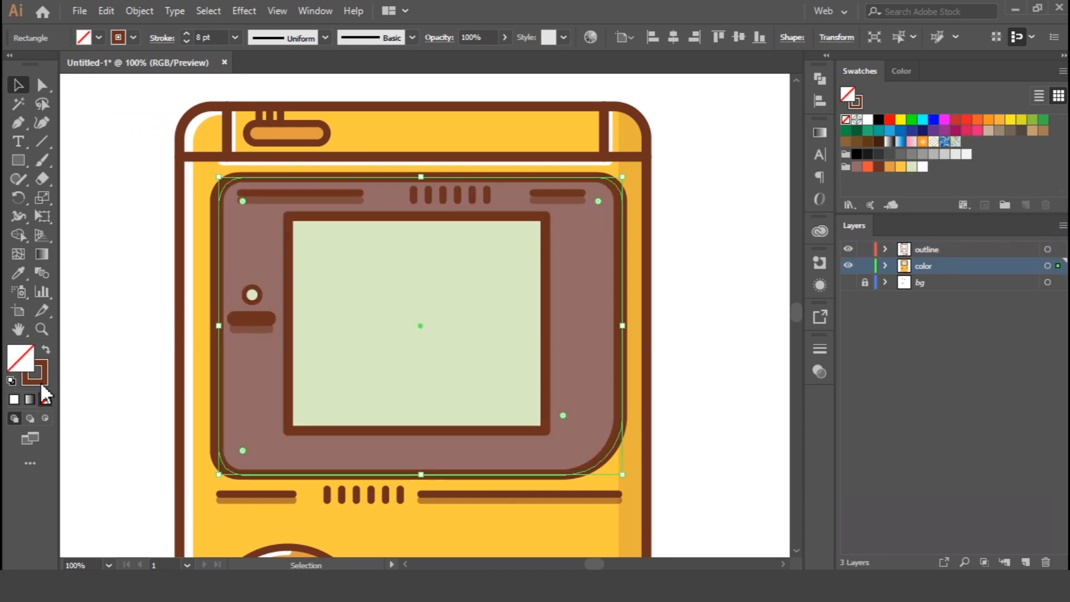
click(863, 72)
click(923, 167)
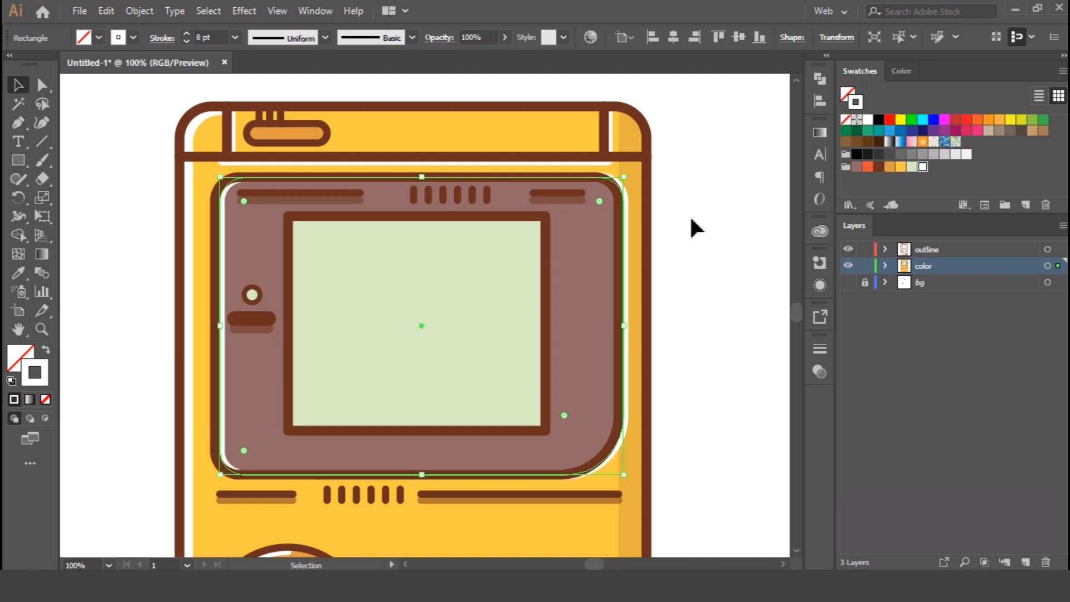
Delete the upper, right and lower segments of the white bezel outline, keeping only its left side as a highlight.
click(42, 86)
drag(623, 201, 625, 427)
click(566, 475)
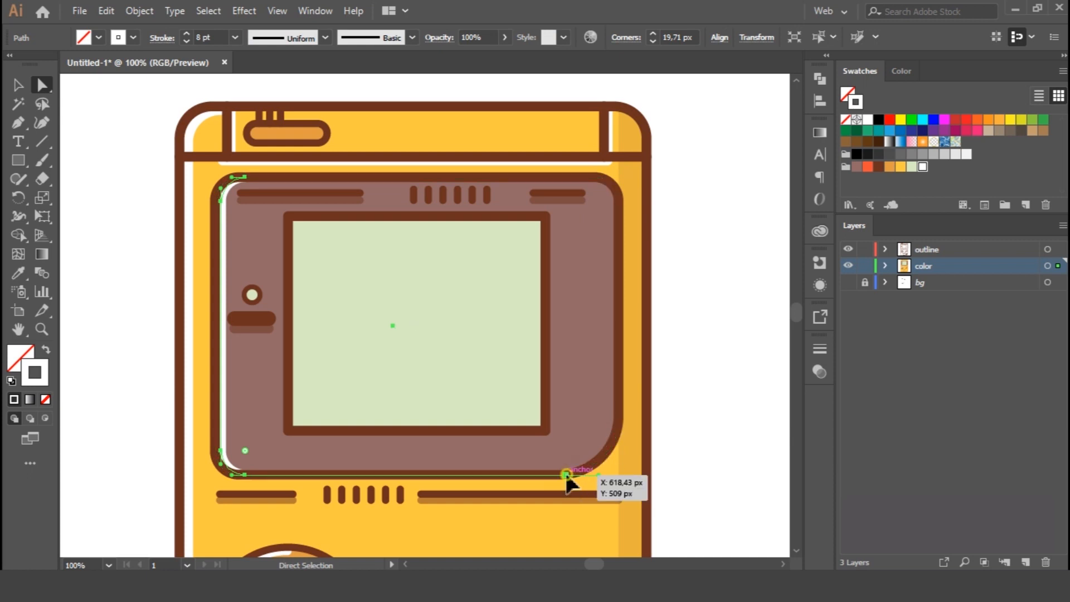
key(Delete)
click(21, 87)
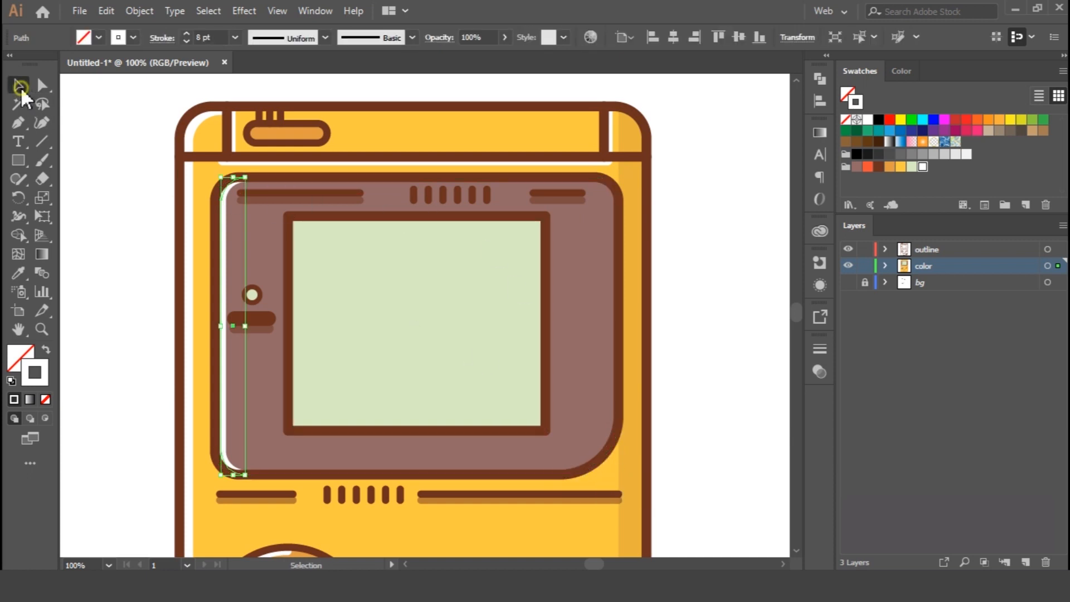
click(688, 226)
Lock the outline layer, paste two copies of the bezel's fill shape in front and offset the upper copy to the left.
click(612, 299)
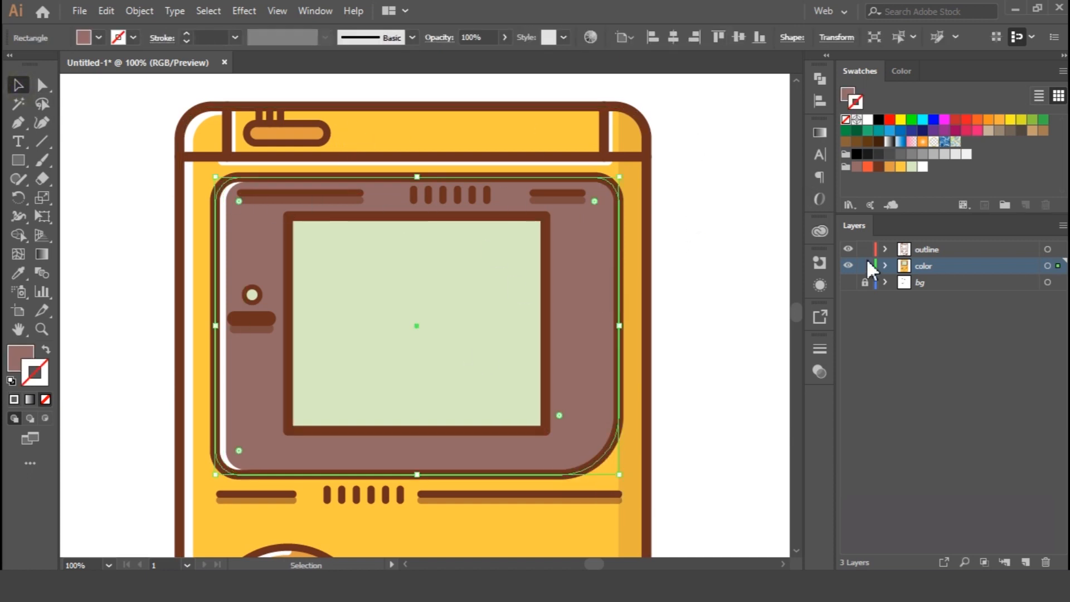
click(105, 11)
click(154, 87)
click(106, 10)
click(160, 119)
click(106, 10)
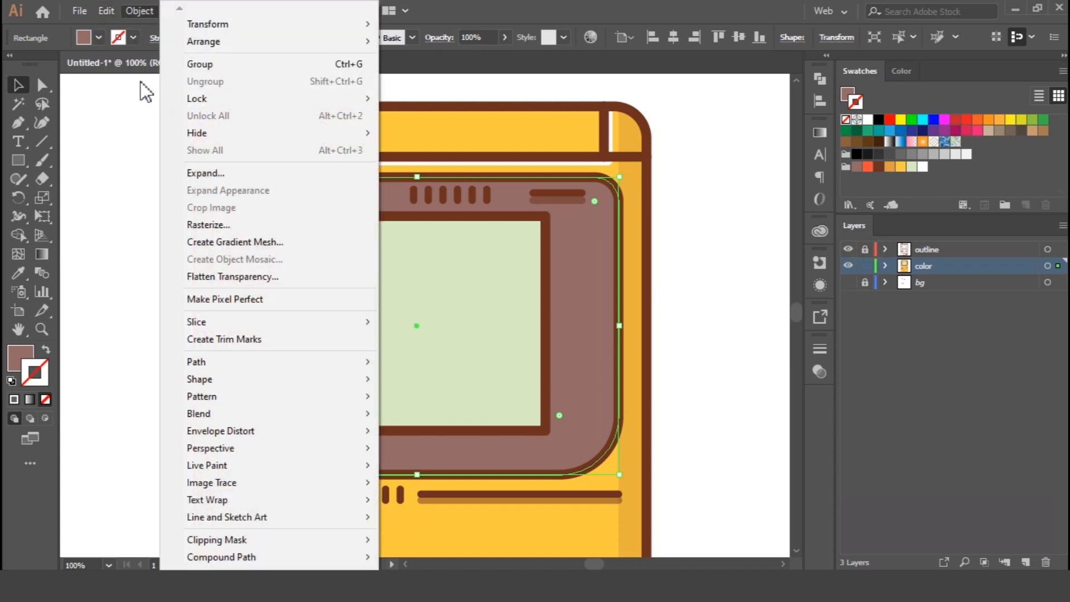
click(135, 120)
drag(592, 259, 564, 257)
Subtract the offset bezel copy with Minus Front and apply the body shadow's style to the remaining strip.
shift+click(605, 260)
shift+click(606, 259)
click(819, 79)
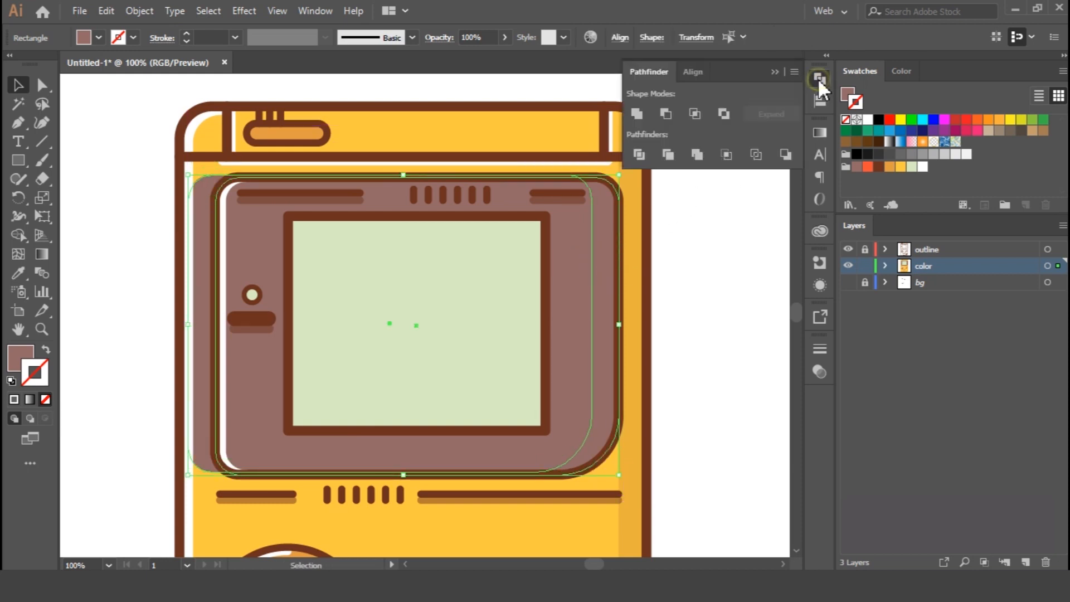
click(665, 114)
click(816, 77)
key(i)
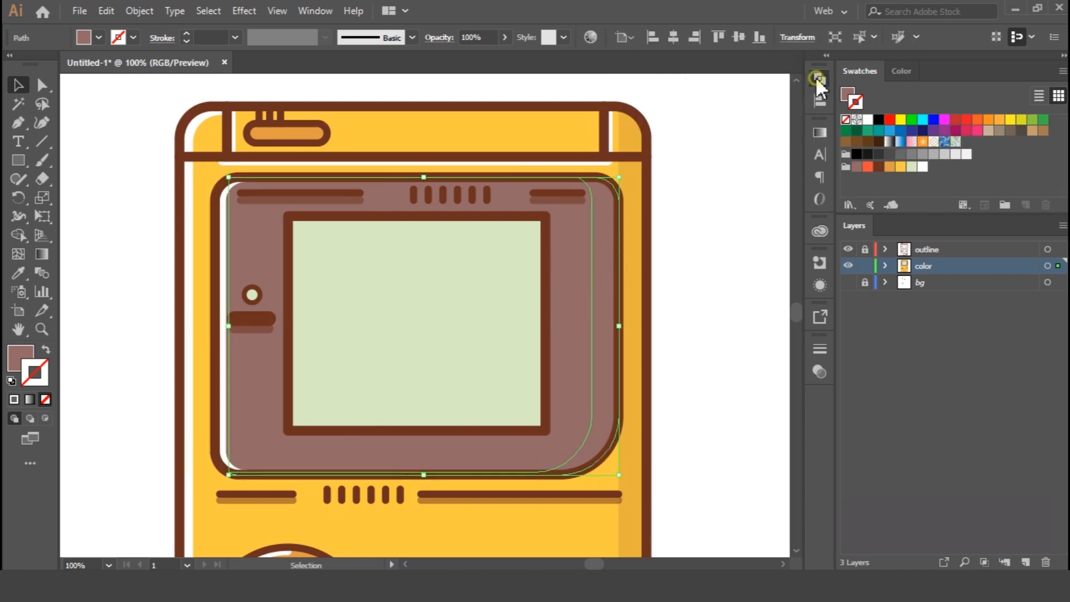
click(637, 262)
key(v)
click(728, 269)
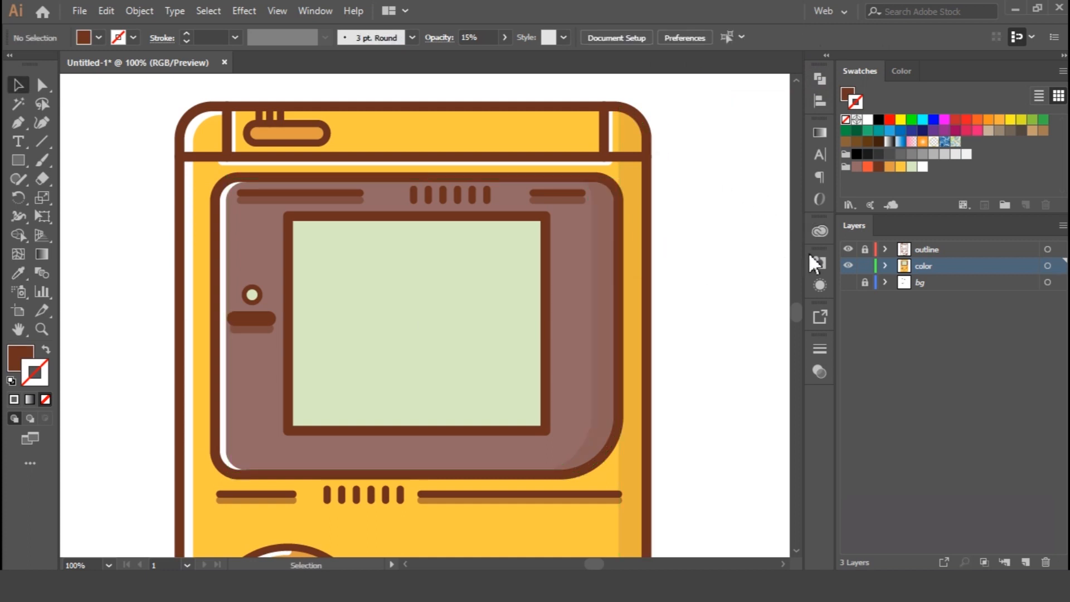
Draw a narrow slanted stripe across the full height of the green screen with the Pen tool.
click(19, 162)
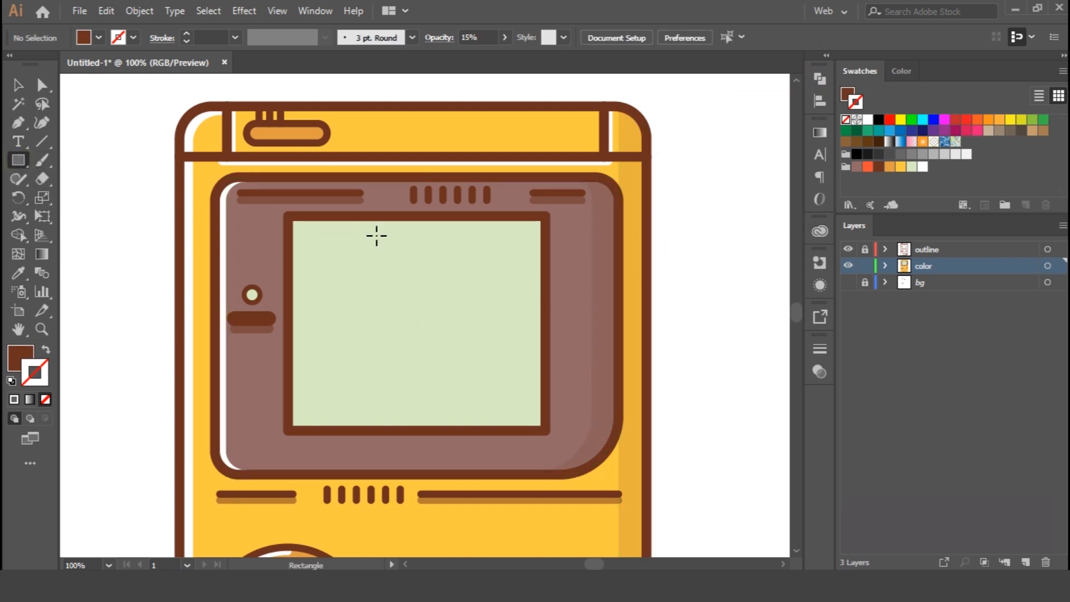
click(12, 126)
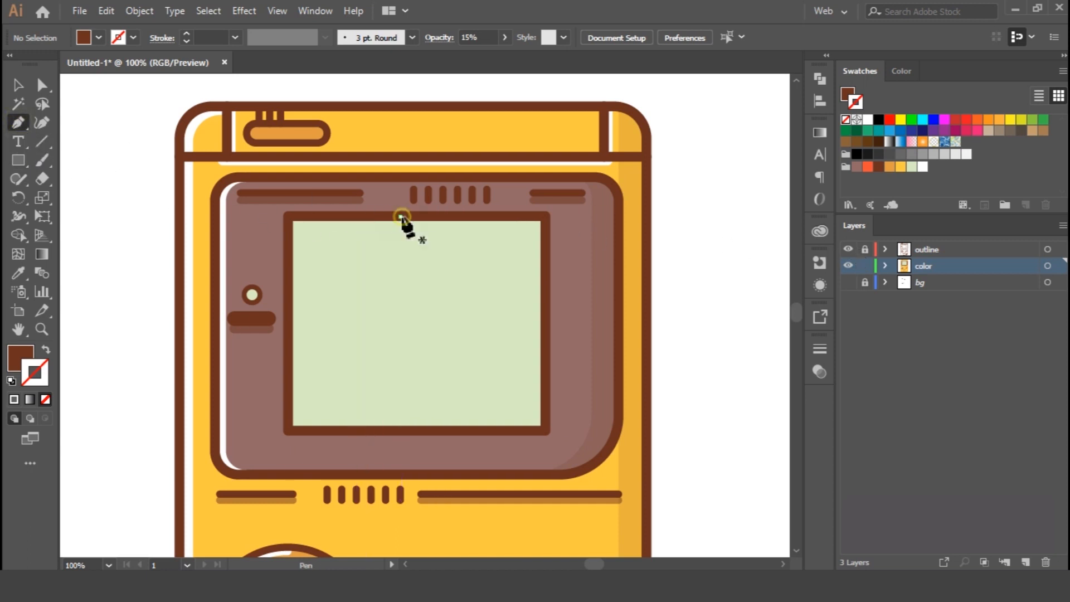
click(399, 216)
click(331, 429)
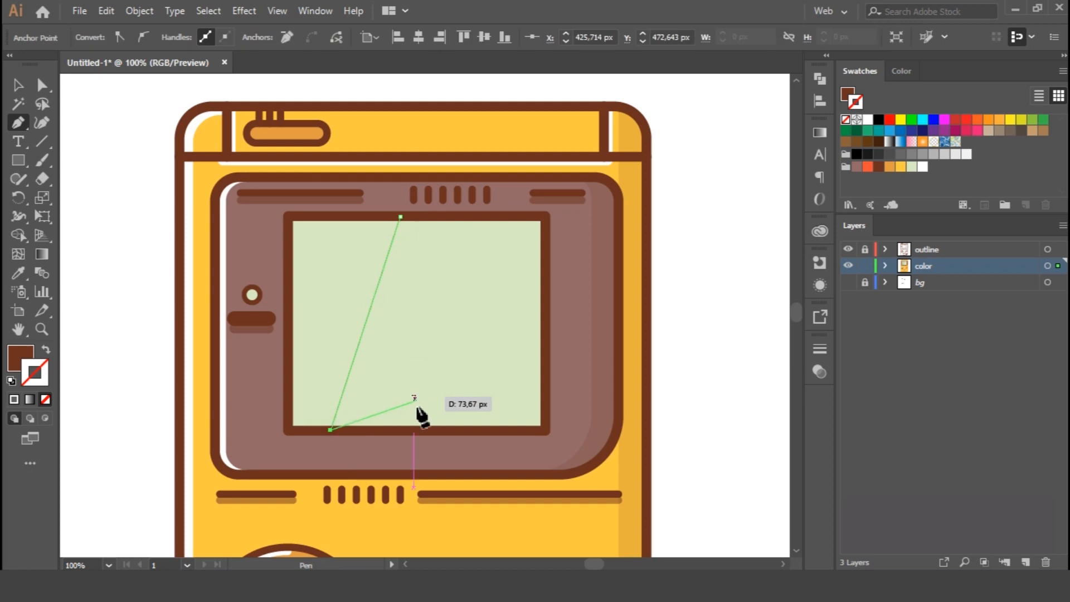
click(356, 429)
key(ctrl+plus)
drag(517, 209, 386, 411)
click(393, 198)
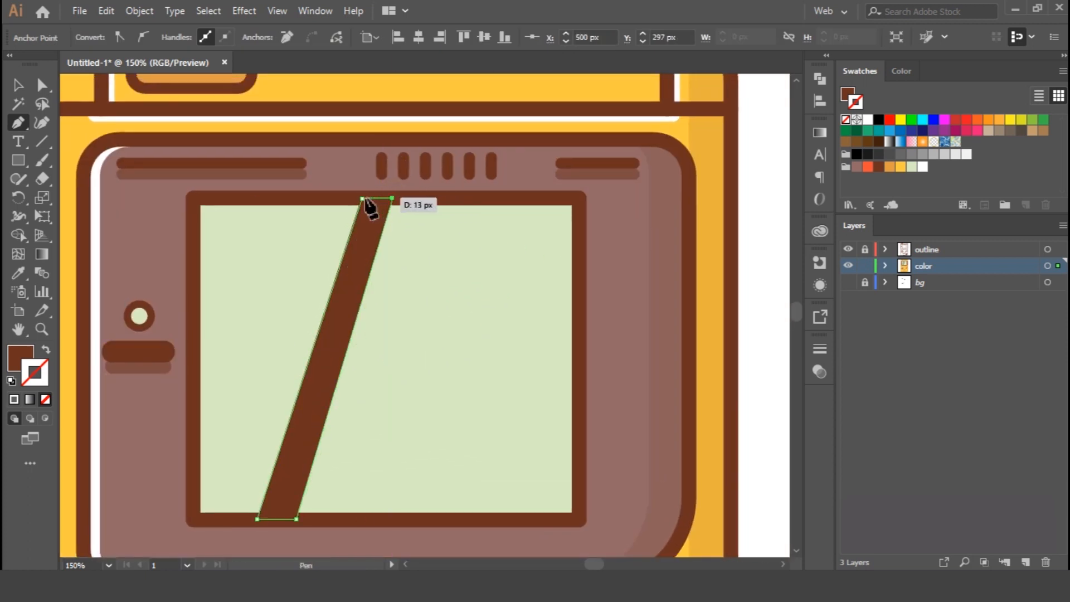
click(363, 199)
click(19, 85)
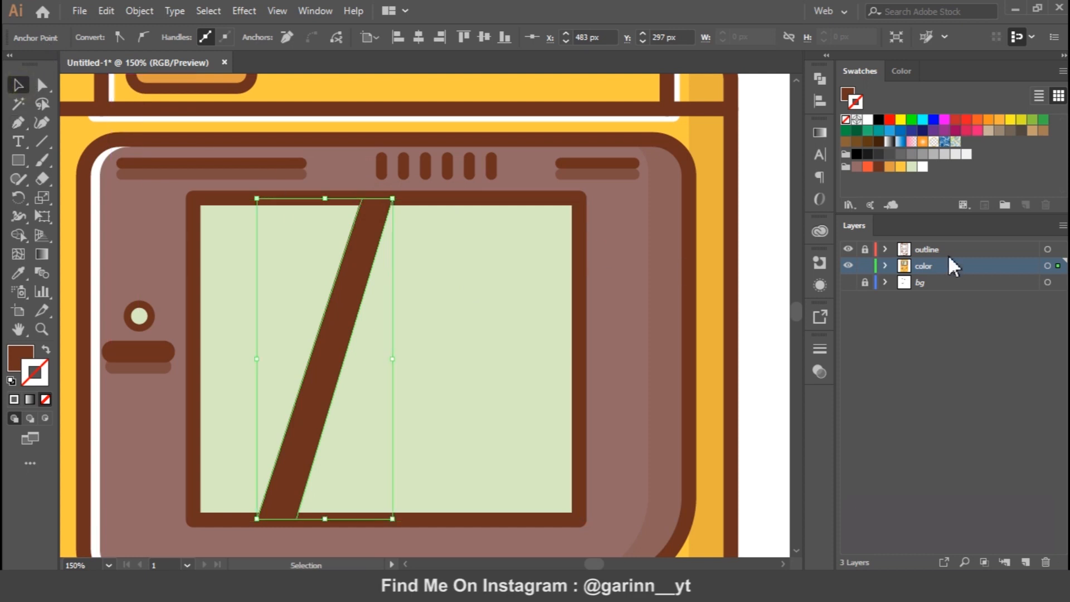
Fill the slanted screen stripe with white.
click(20, 358)
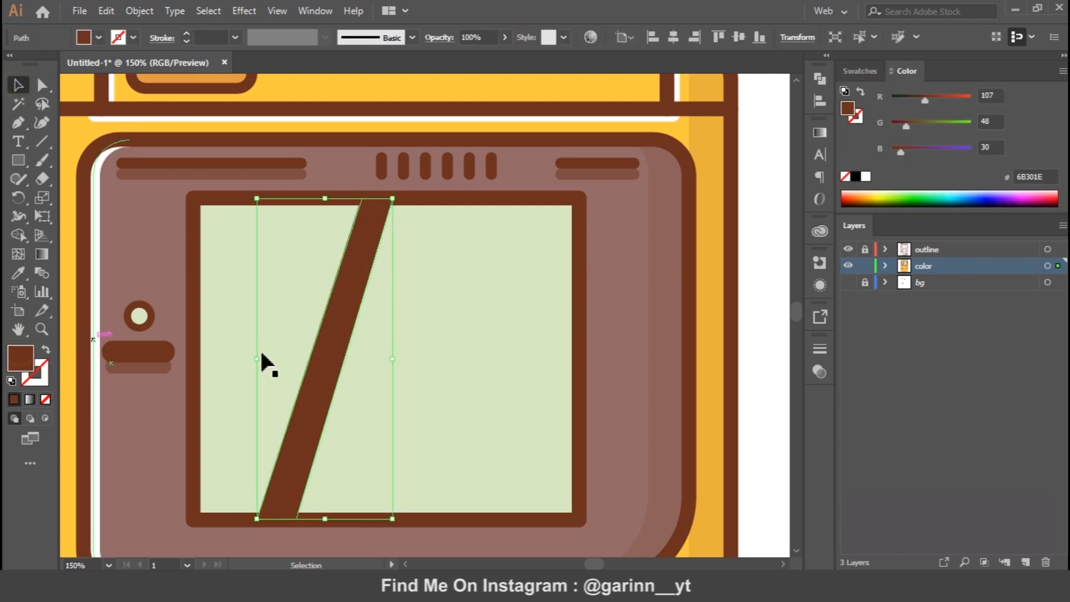
click(861, 71)
click(923, 166)
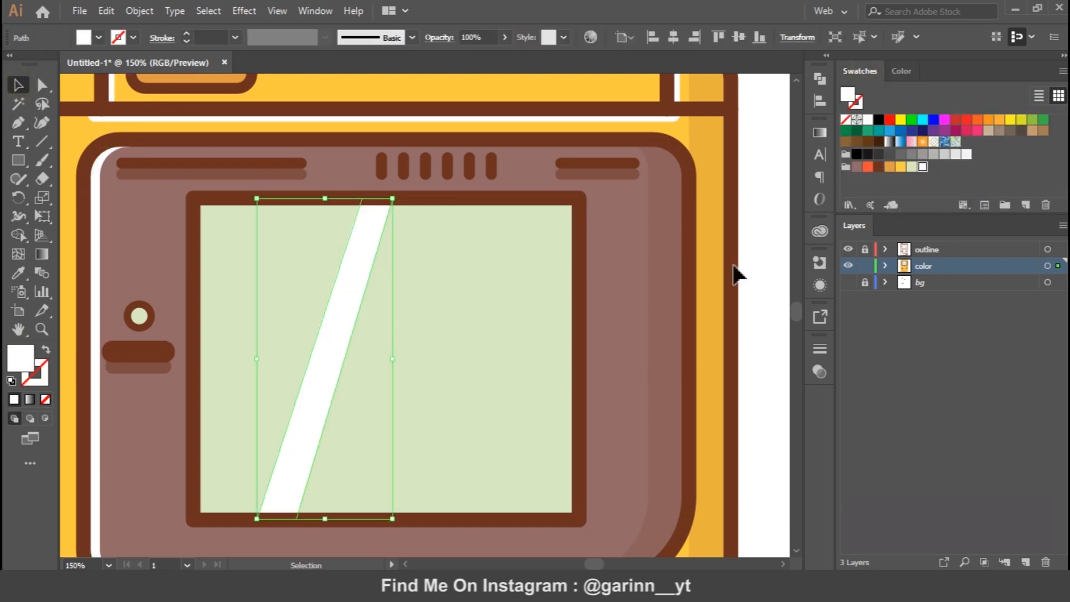
click(765, 291)
Duplicate the white stripe three times across the screen and trim the leftmost copy's overhang with the Shape Builder.
drag(341, 312, 399, 312)
drag(400, 313, 525, 313)
drag(340, 311, 242, 291)
shift+click(279, 312)
key(shift+m)
alt+click(281, 199)
alt+click(174, 496)
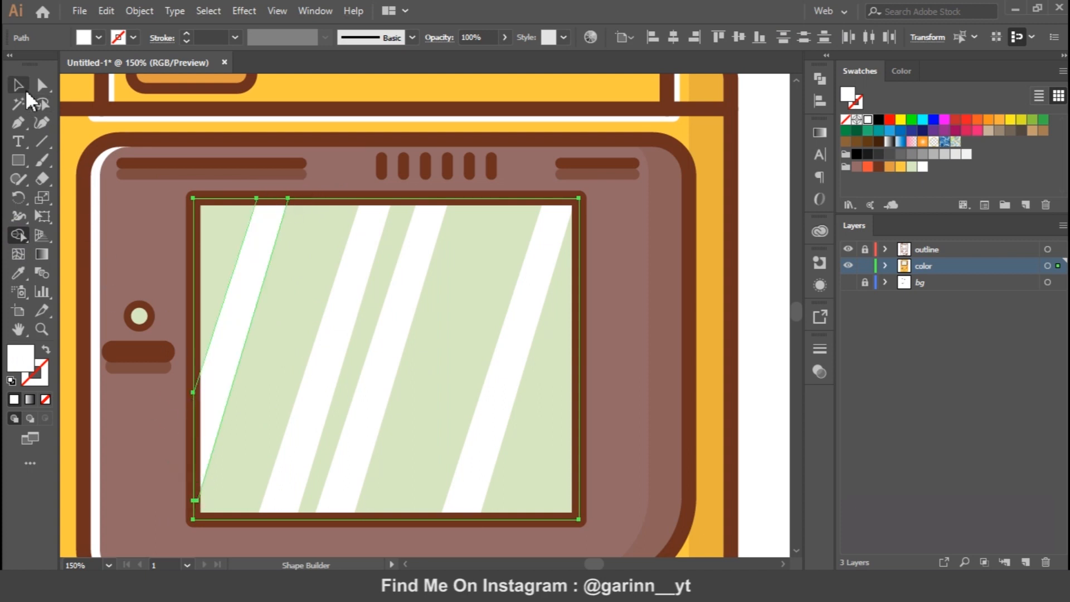
click(19, 85)
Set the opacity of all four white screen stripes to 50%.
click(756, 378)
click(511, 386)
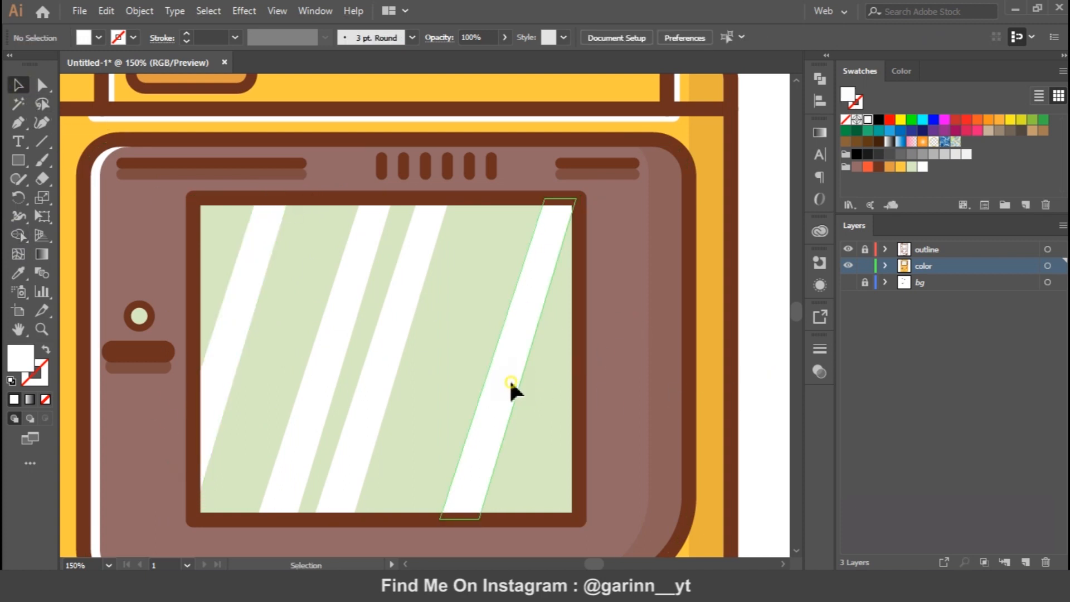
shift+click(384, 363)
shift+click(334, 358)
shift+click(231, 318)
text(50)
key(Return)
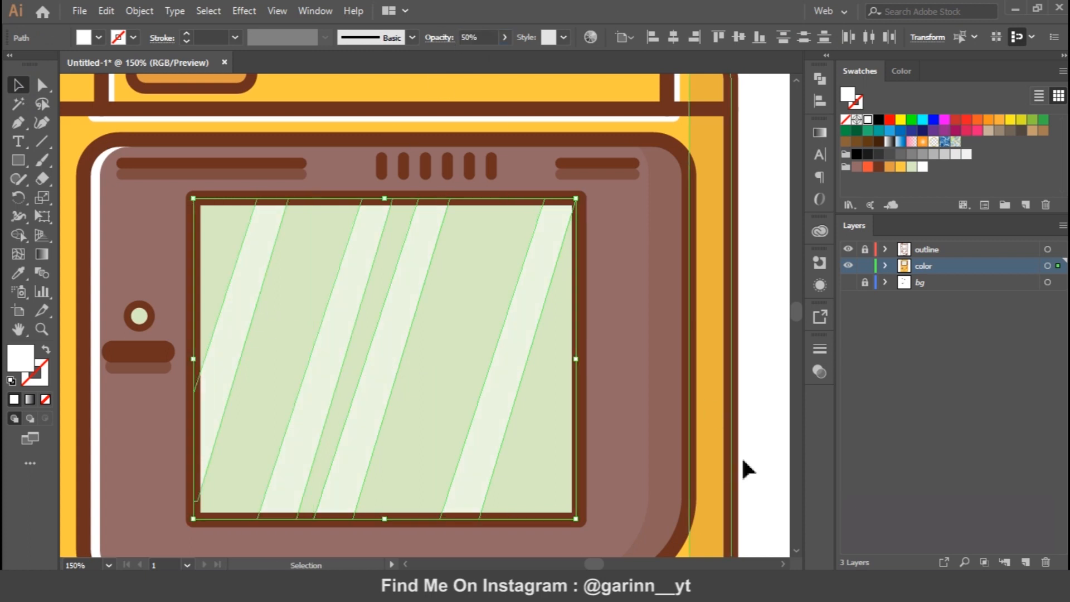
Delete all the semi-transparent reflection stripes from the green screen.
click(773, 426)
key(ctrl+0)
key(ctrl+plus)
key(ctrl+plus)
drag(546, 273, 509, 406)
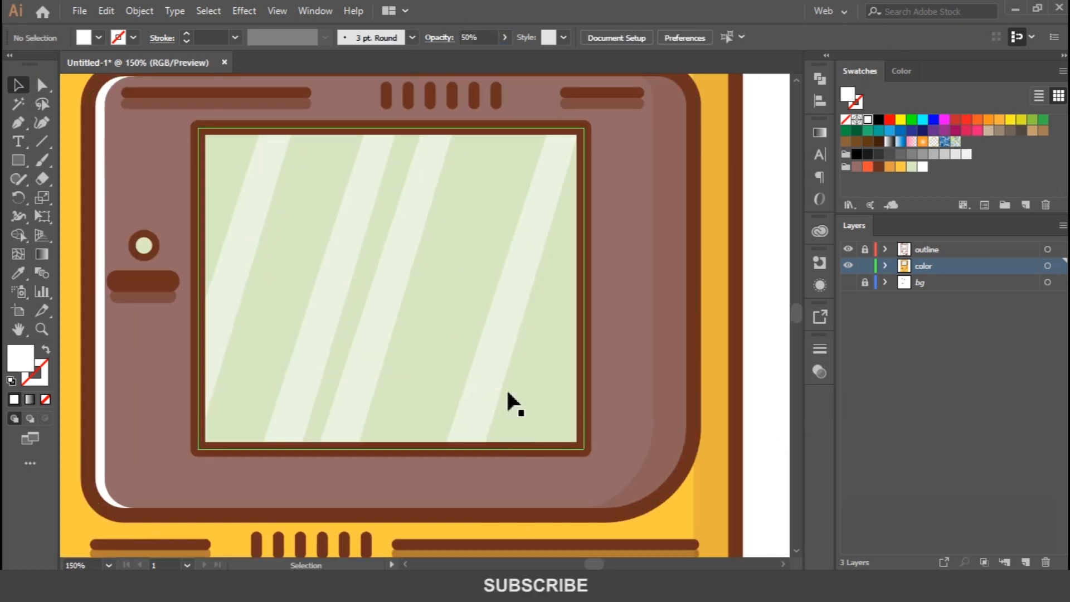
click(466, 358)
shift+click(327, 329)
shift+click(234, 296)
key(Delete)
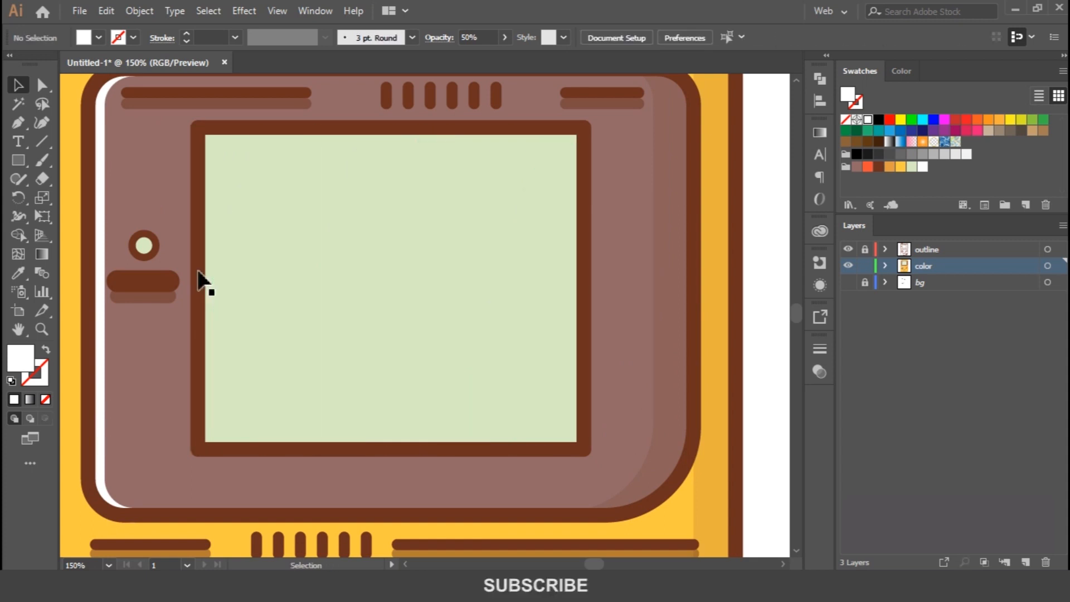
Draw a wide white 45-degree stripe from the screen's upper edge past its left edge with the Pen tool.
click(20, 126)
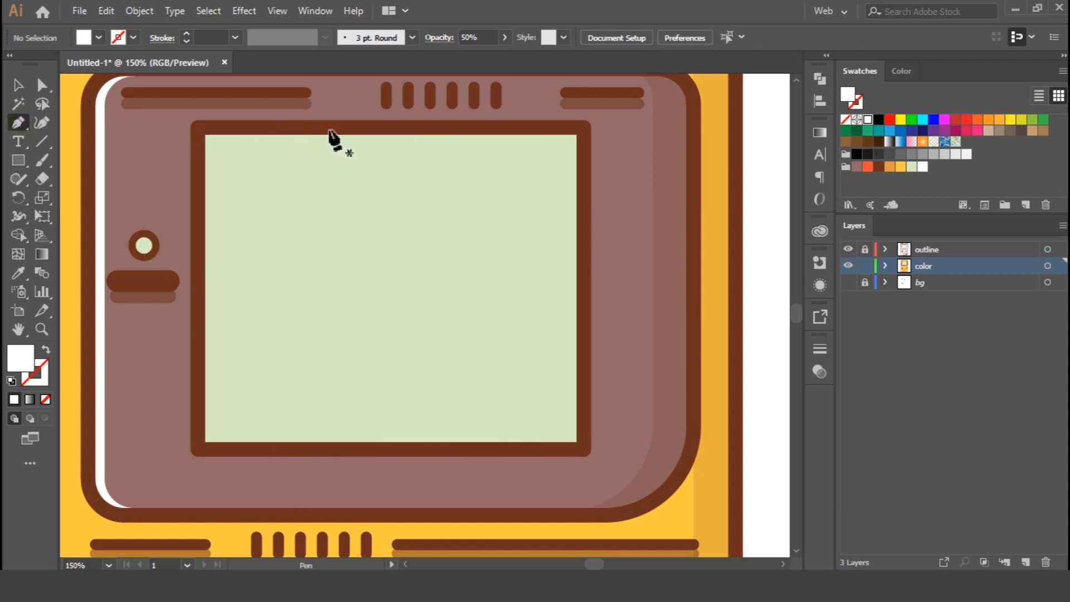
click(379, 128)
shift+click(205, 303)
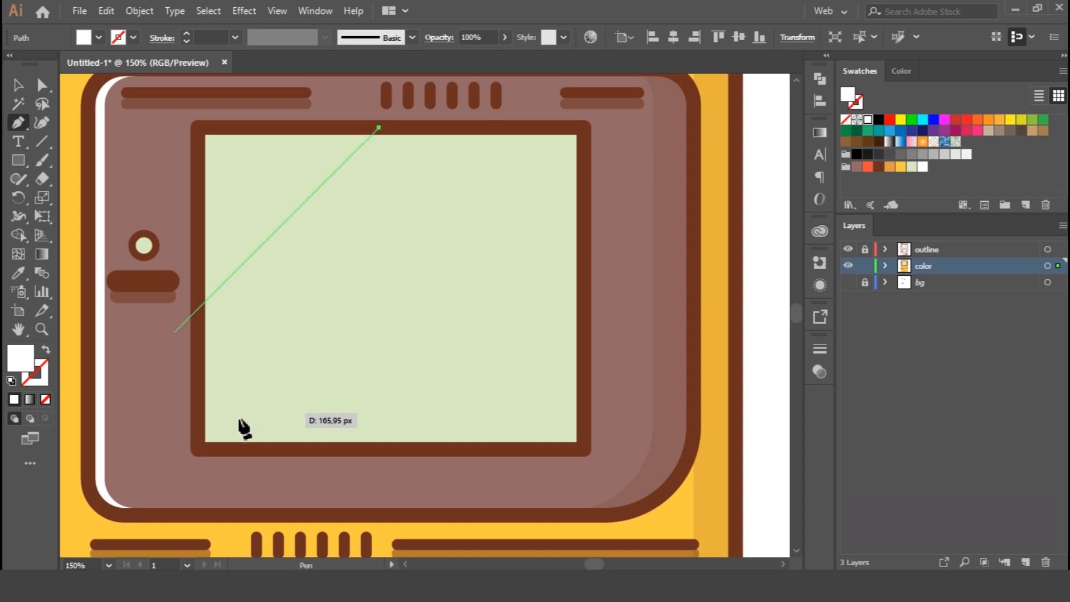
click(198, 415)
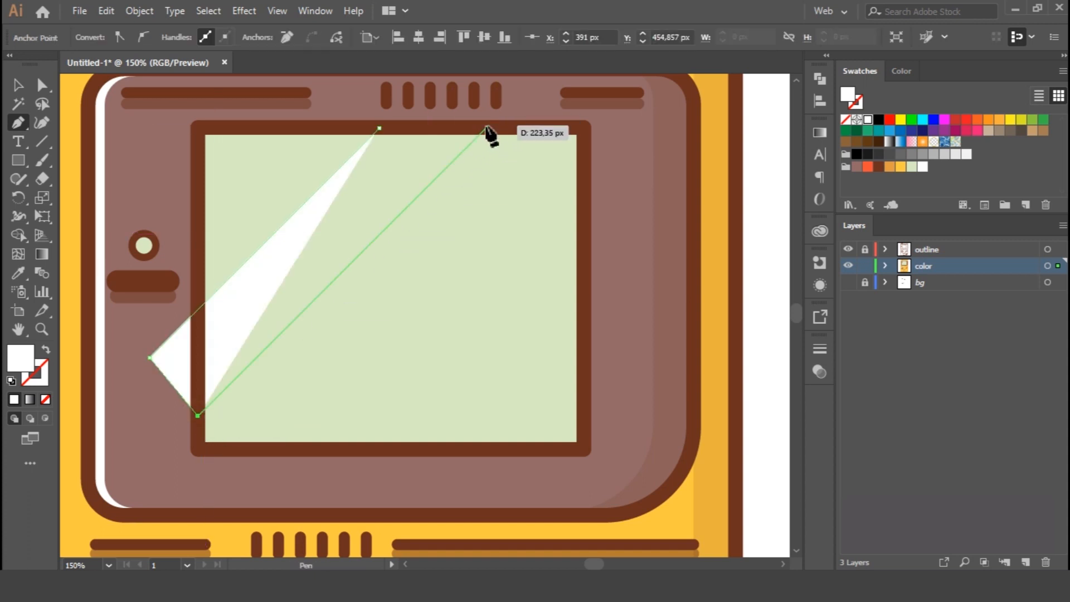
click(487, 128)
click(379, 128)
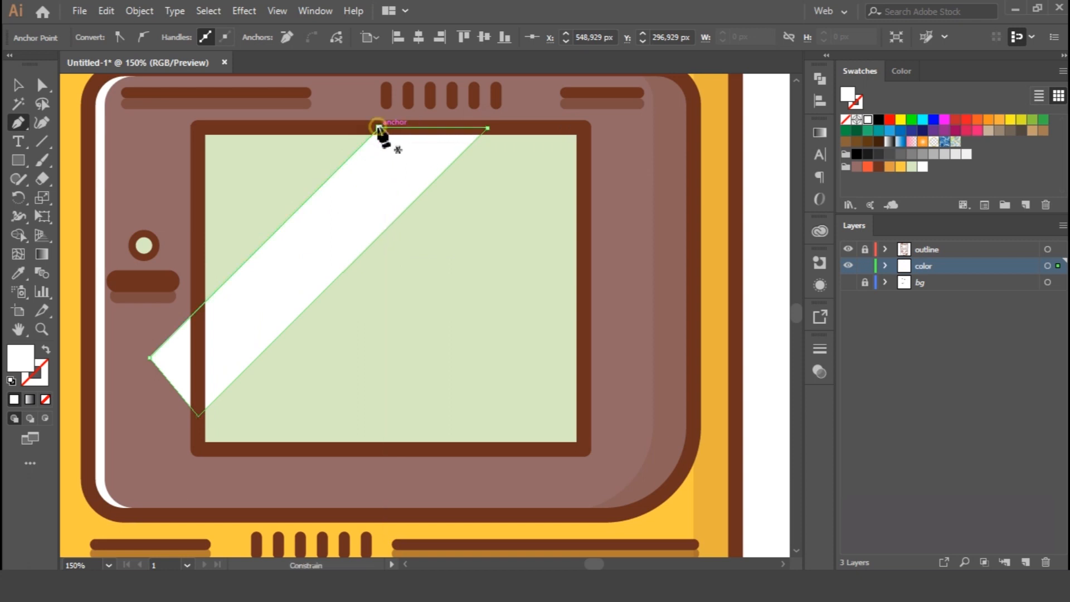
Duplicate the wide white stripe to the lower right across the screen.
key(v)
click(445, 313)
drag(292, 306, 393, 349)
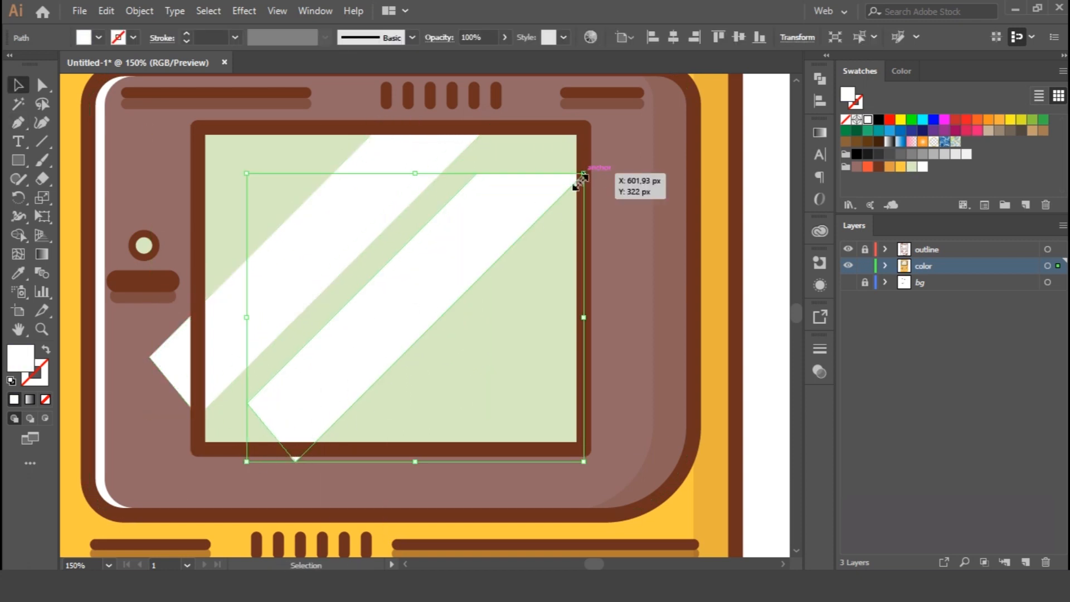
Enlarge the duplicated white stripe so it extends past the screen's upper-right corner and below its lower edge.
key(ctrl+minus)
drag(538, 220, 583, 180)
key(ctrl+z)
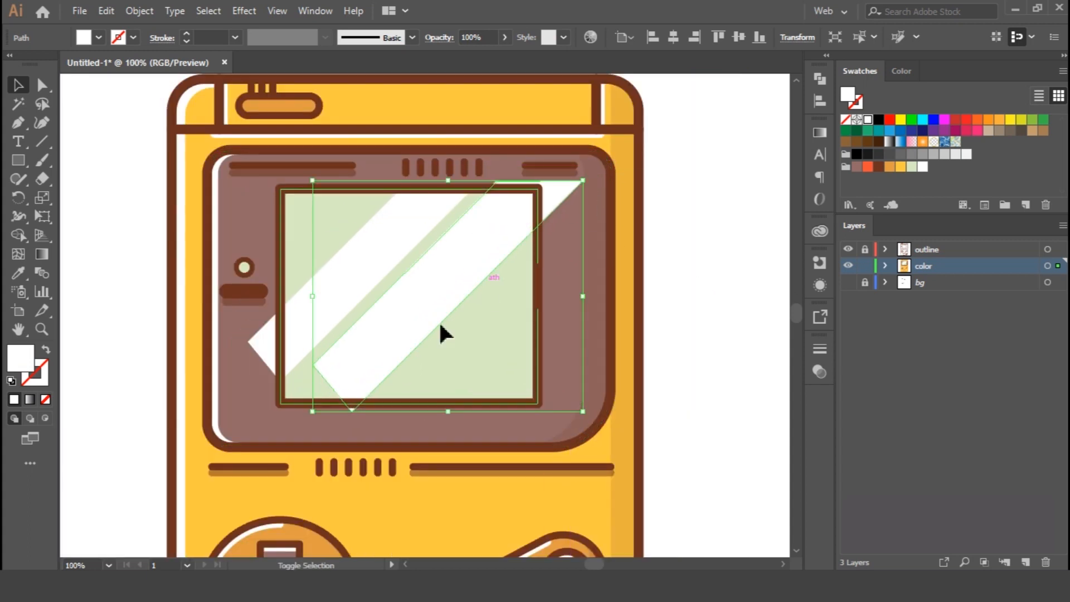
drag(311, 413, 267, 458)
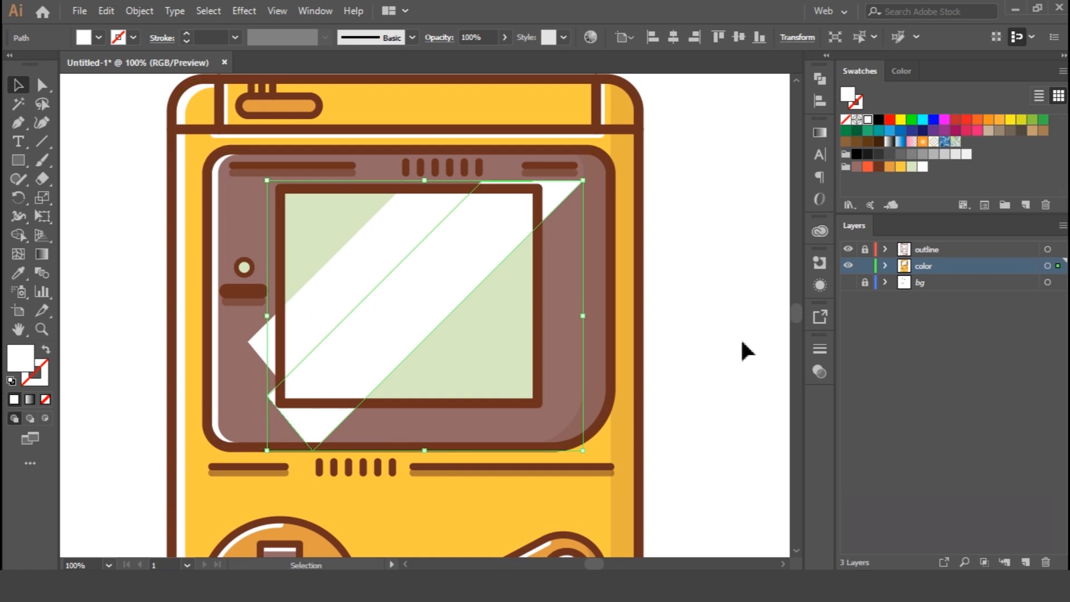
Trim the parts of both white stripes that overhang the green screen with the Shape Builder tool.
shift+click(371, 268)
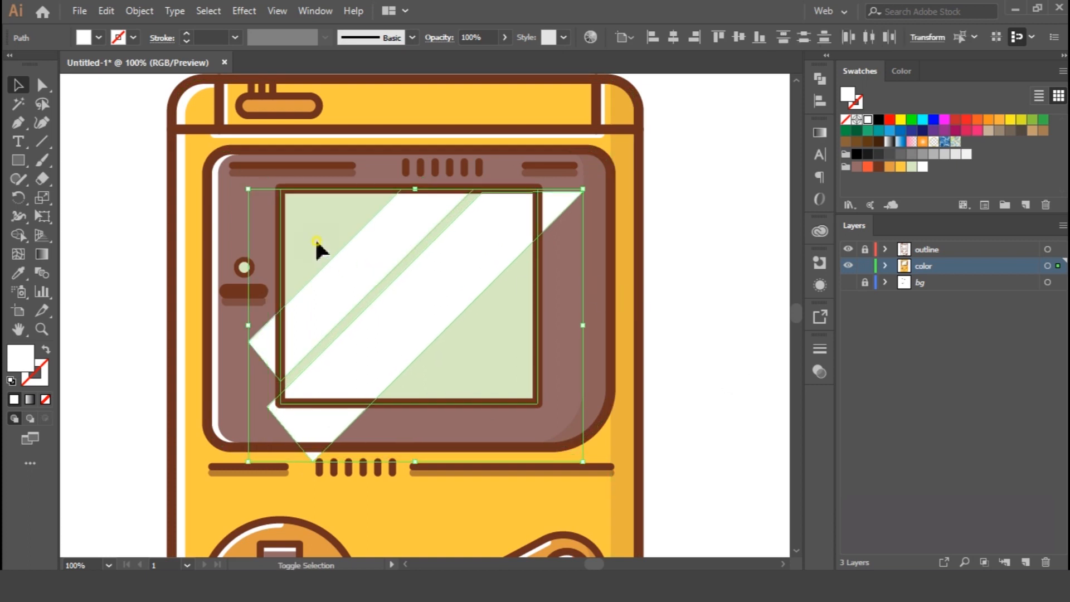
key(shift+m)
drag(262, 330, 282, 440)
alt+click(573, 195)
key(v)
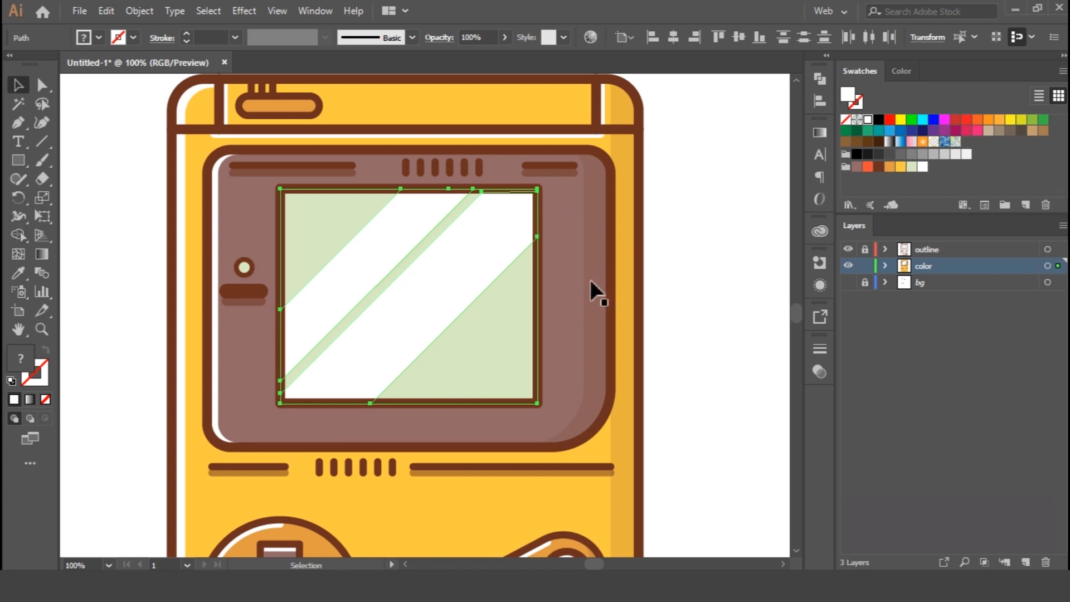
click(691, 269)
Set the opacity of both trimmed white screen stripes to 50%.
click(407, 279)
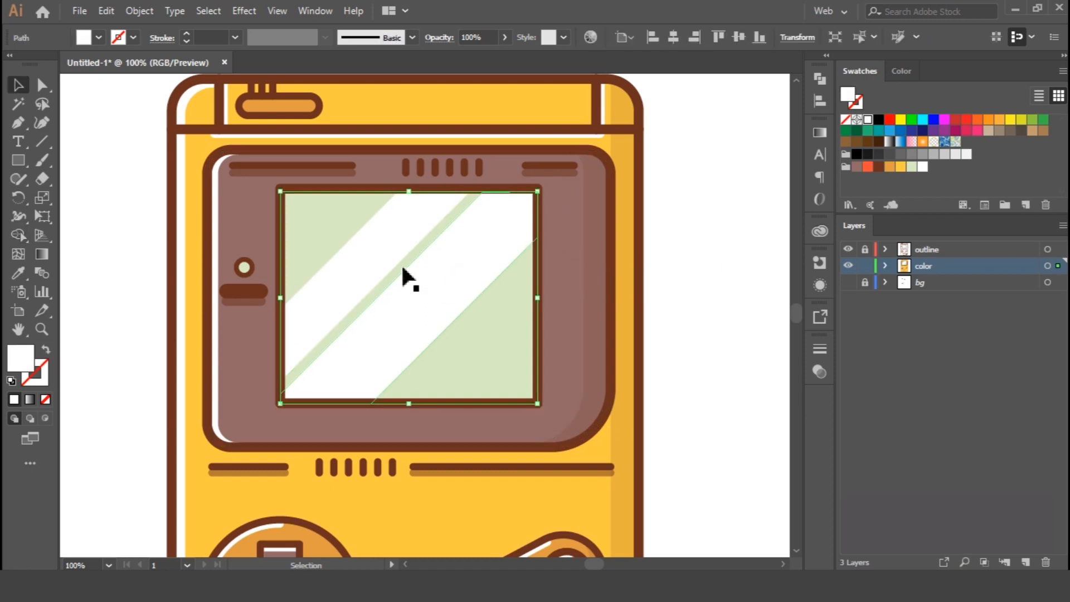
click(491, 33)
text(50)
key(Return)
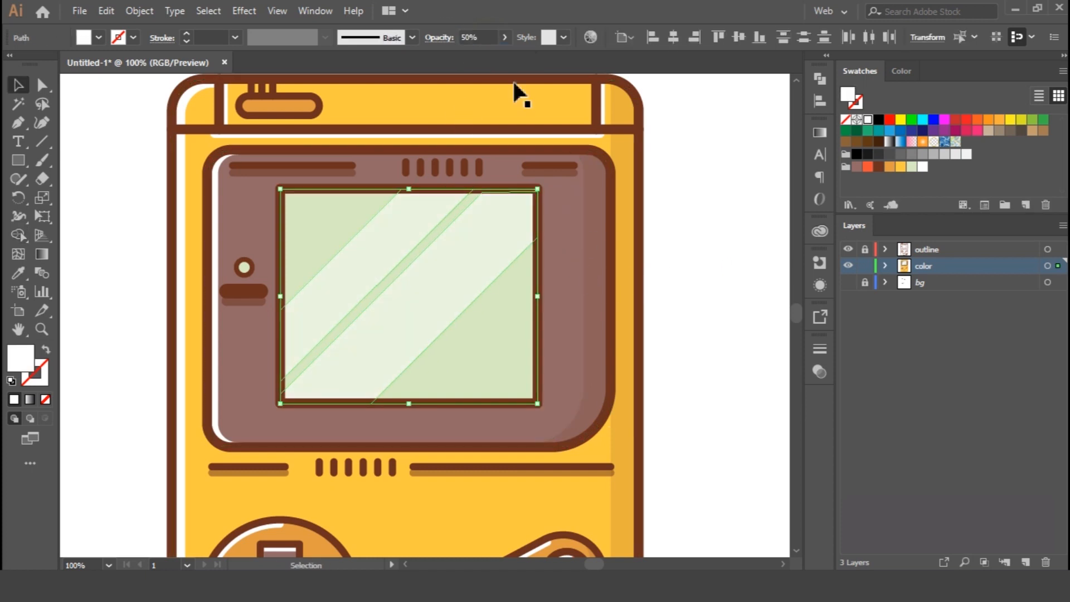
click(691, 270)
Create a white rectangle the size of the artboard and align it to the artboard's right and top edges.
key(ctrl+0)
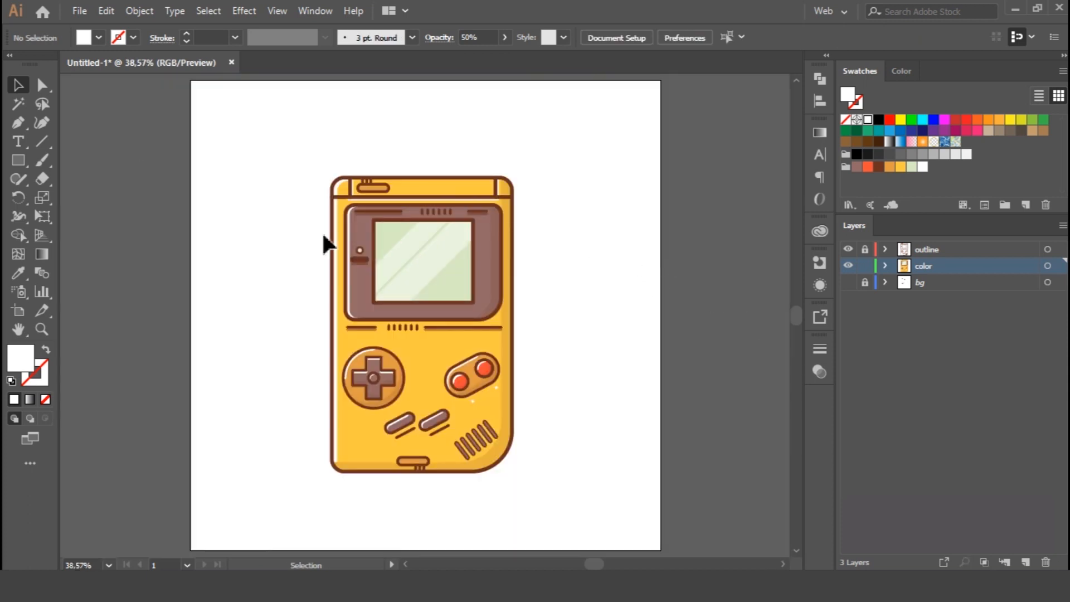
key(ctrl+minus)
click(18, 160)
click(300, 144)
key(Return)
click(18, 84)
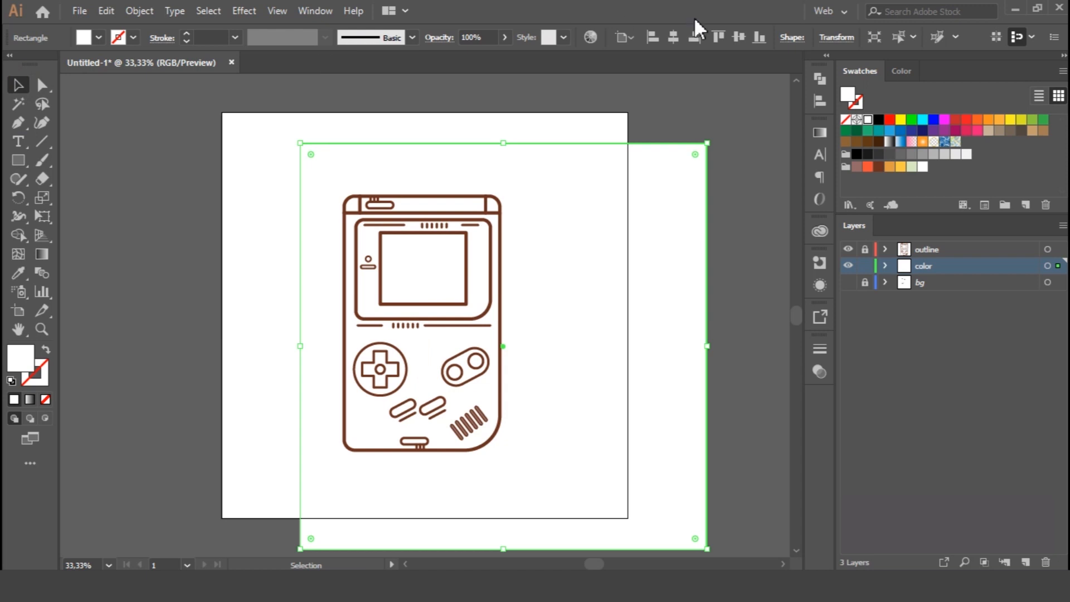
click(694, 37)
click(718, 37)
right_click(594, 157)
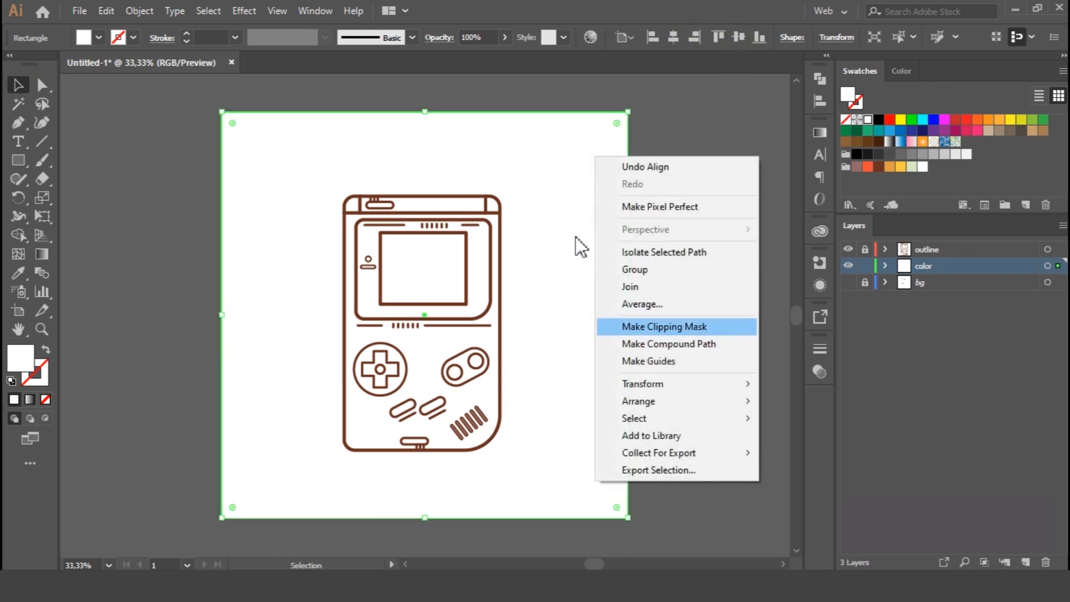
click(428, 93)
right_click(263, 137)
click(261, 137)
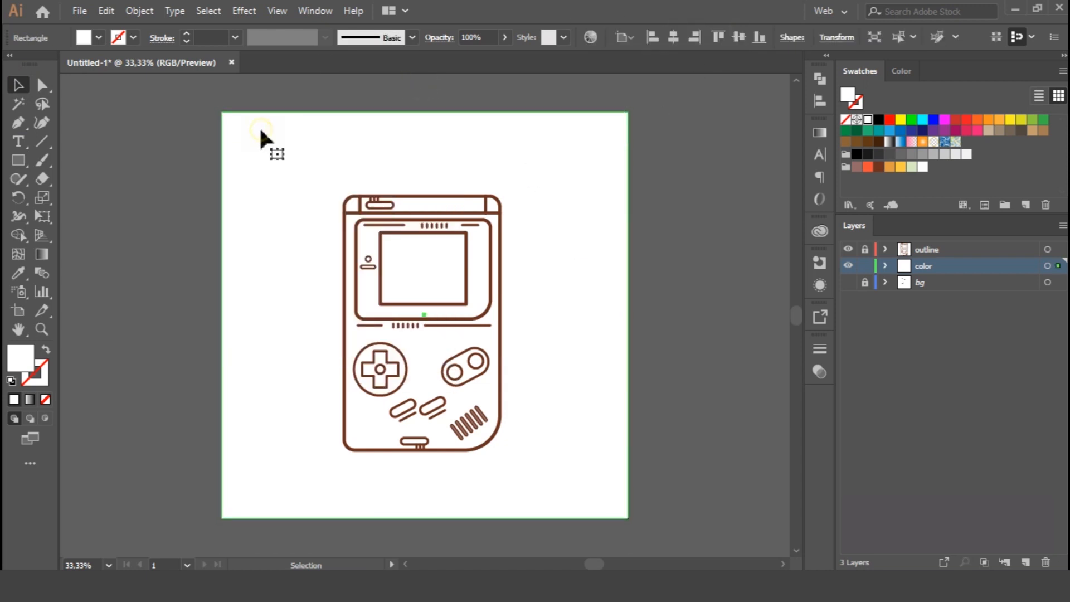
double_click(265, 144)
click(70, 84)
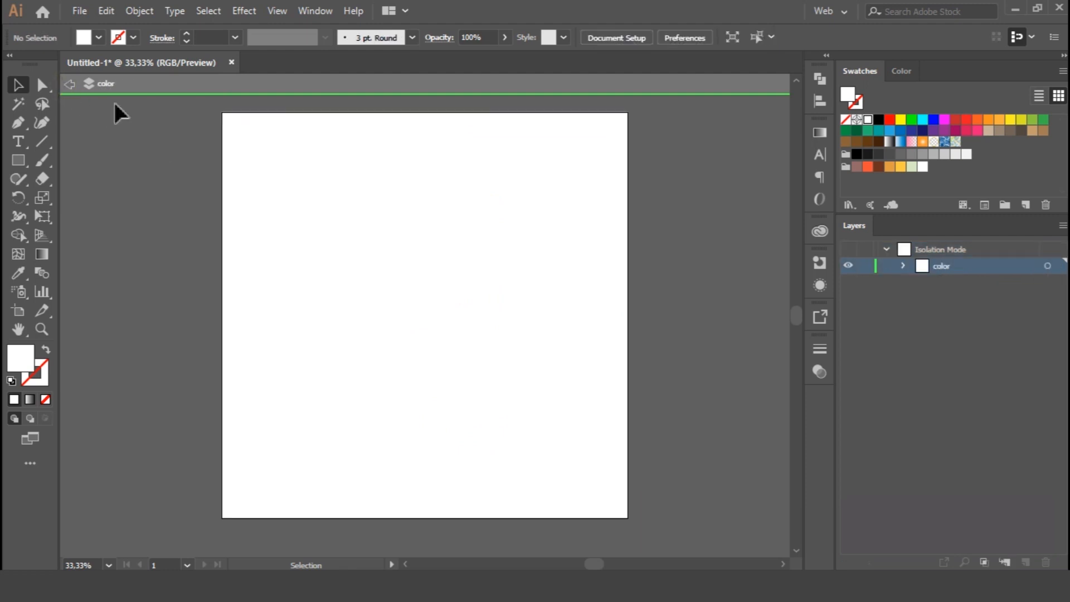
Send the white background rectangle behind the console's colored shapes.
right_click(248, 160)
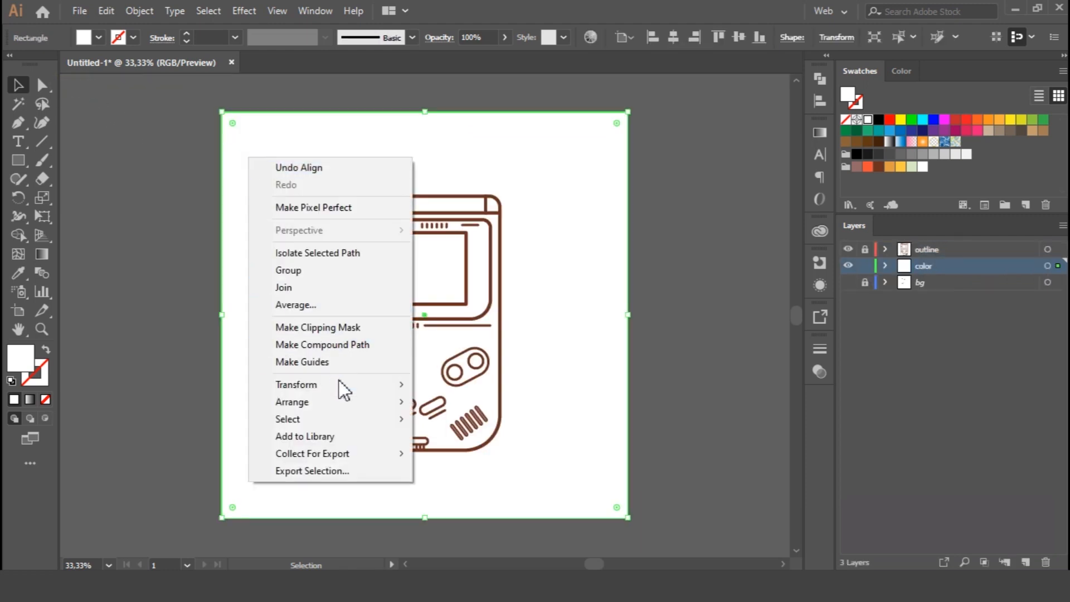
mouse_move(377, 403)
click(462, 454)
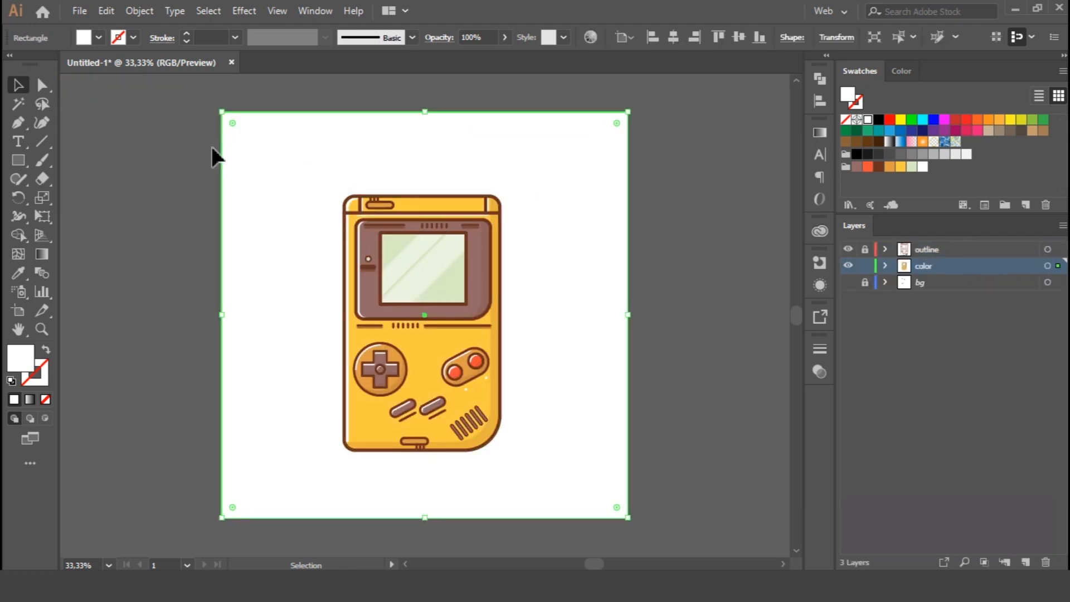
Try several palette colors on the background rectangle and settle on the mauve-brown swatch.
click(858, 167)
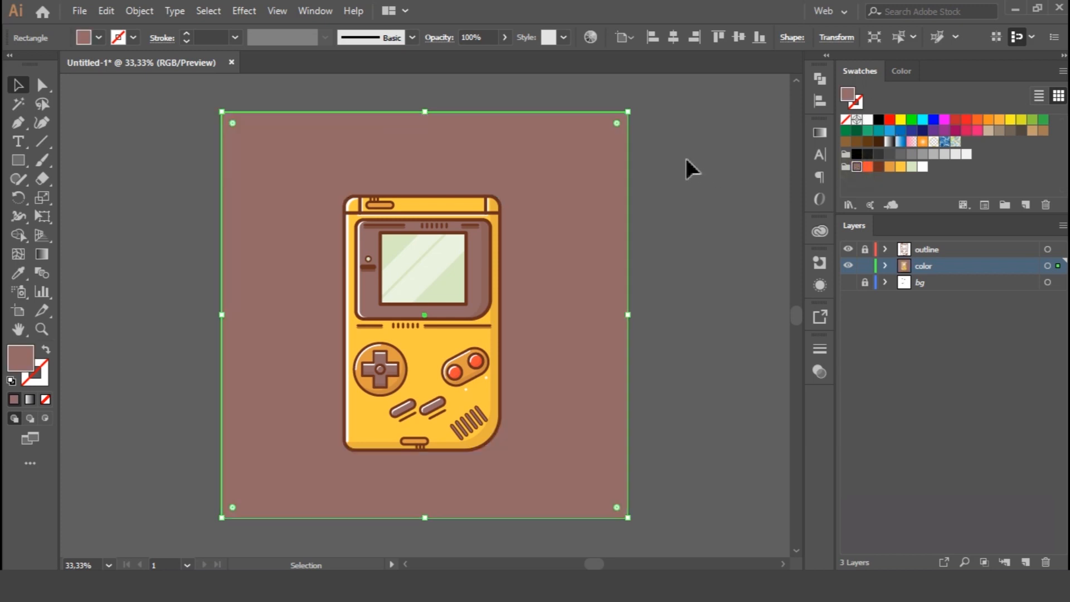
click(890, 167)
click(902, 167)
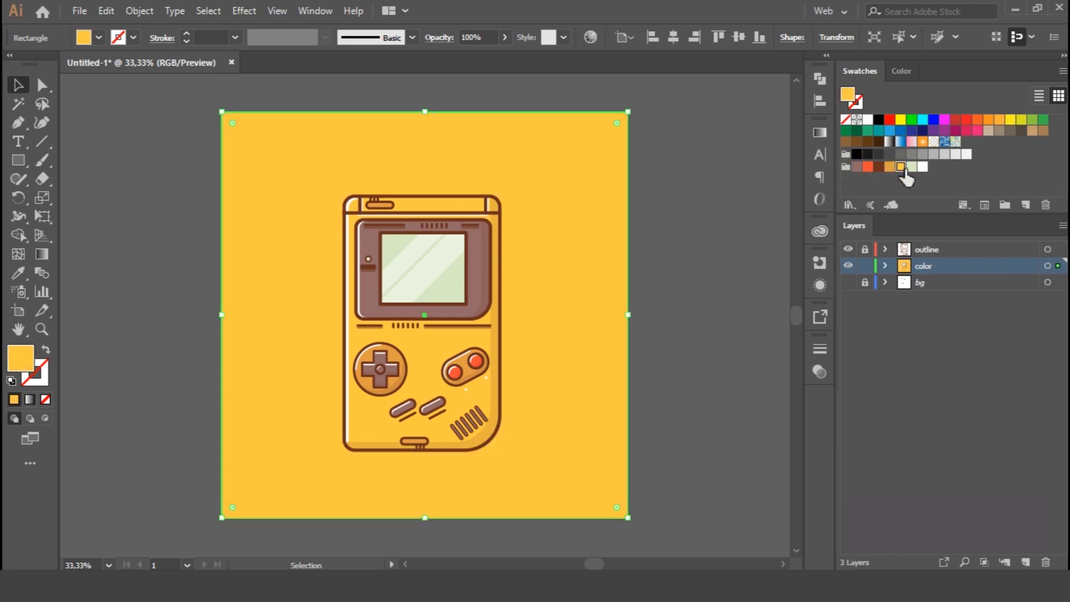
click(912, 166)
click(857, 166)
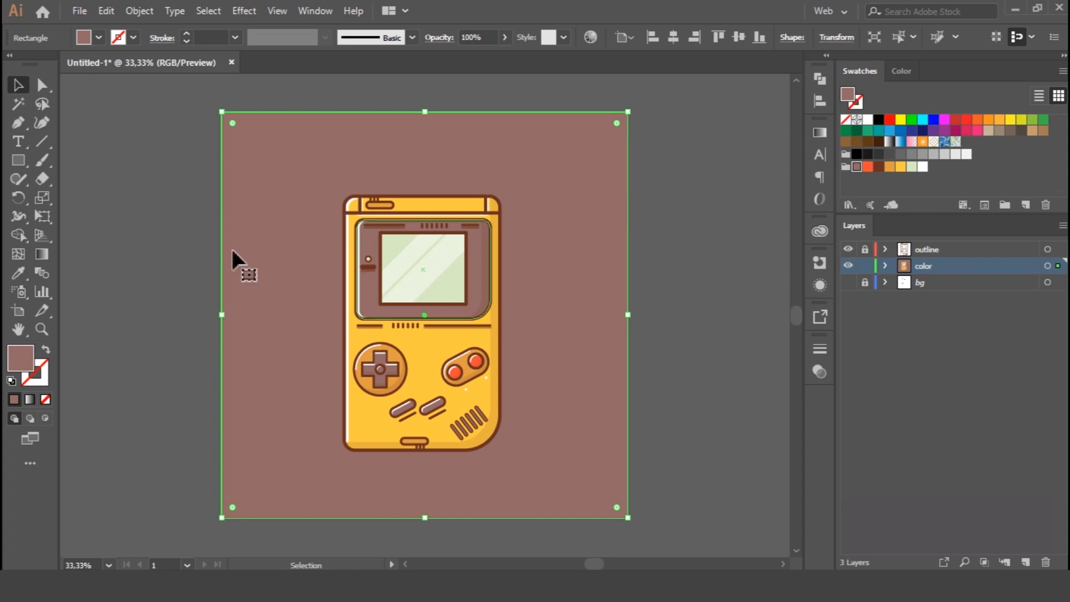
Lighten the background rectangle's mauve-brown fill and desaturate it to a greyish mauve.
double_click(23, 364)
click(637, 156)
click(965, 104)
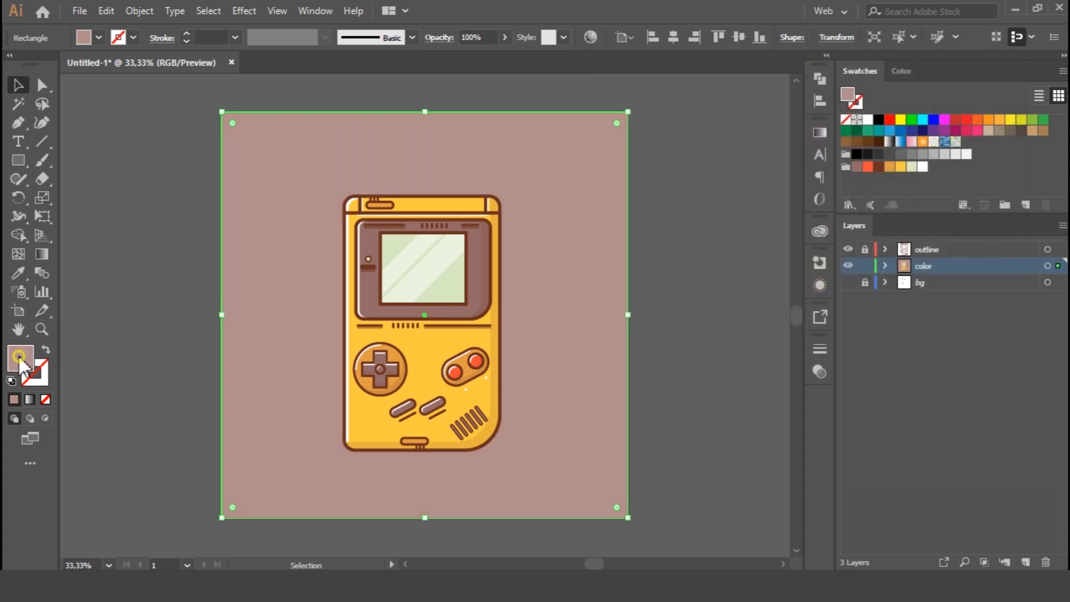
double_click(20, 360)
drag(612, 188, 612, 171)
click(999, 105)
click(739, 237)
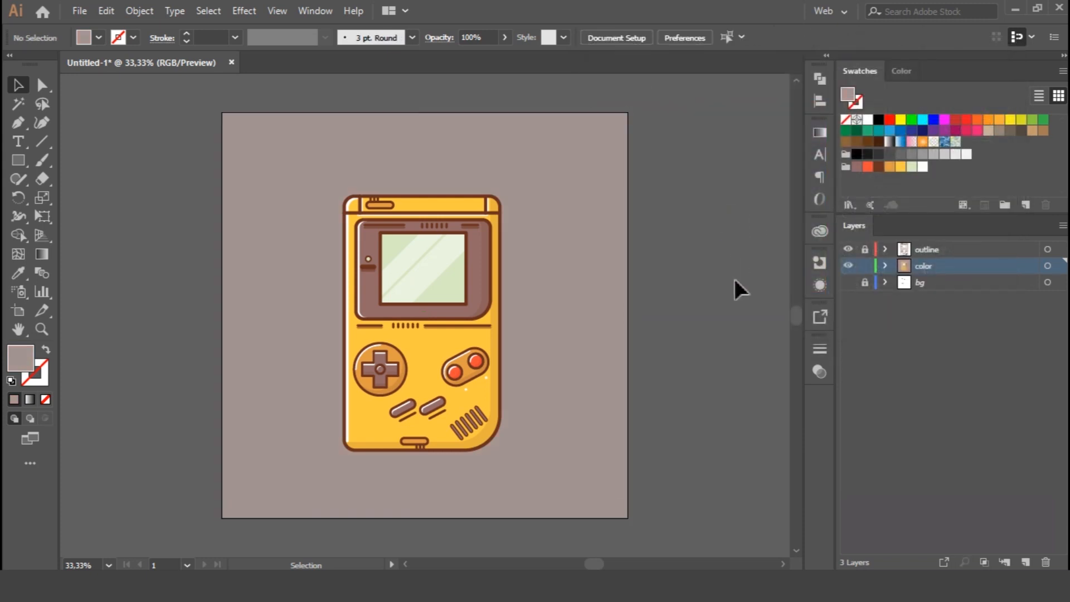